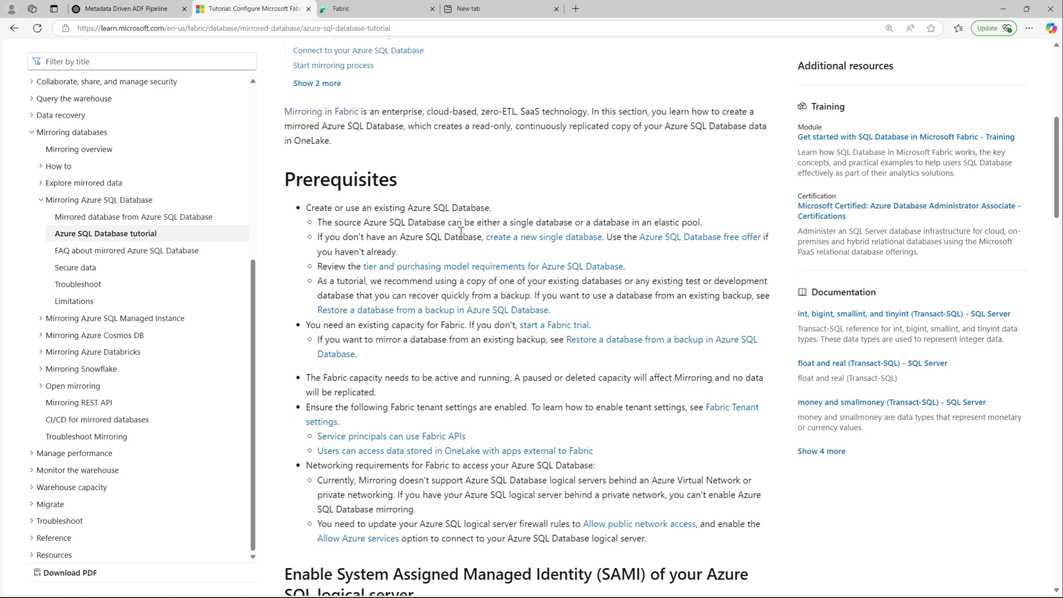
- Review the Azure SQL Database prerequisite and read its linked tier and purchasing model requirements in a separate tab, closing that tab when done
drag(306, 208, 495, 208)
click(496, 210)
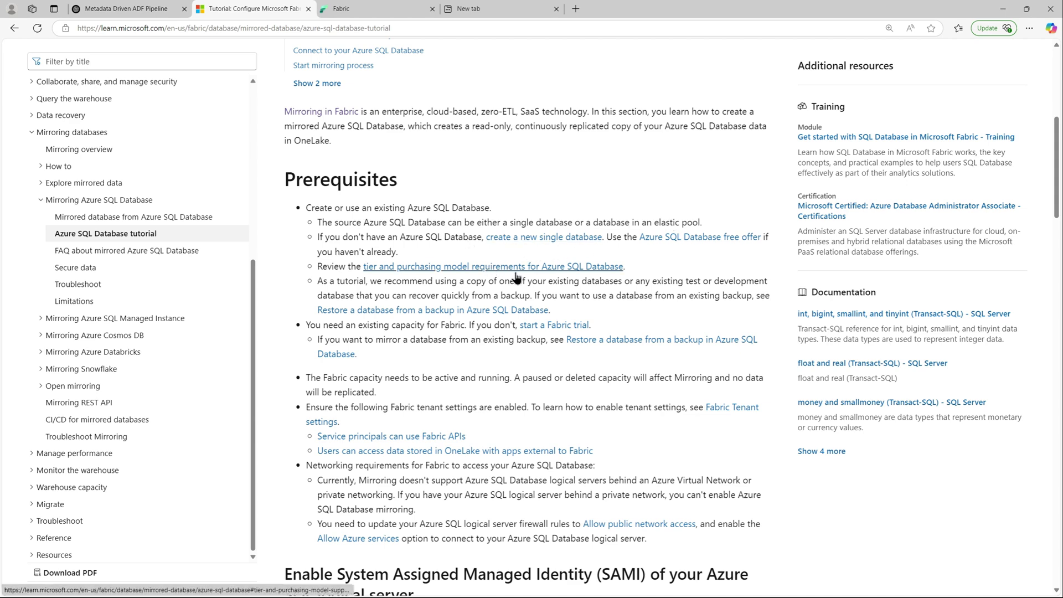
right_click(498, 272)
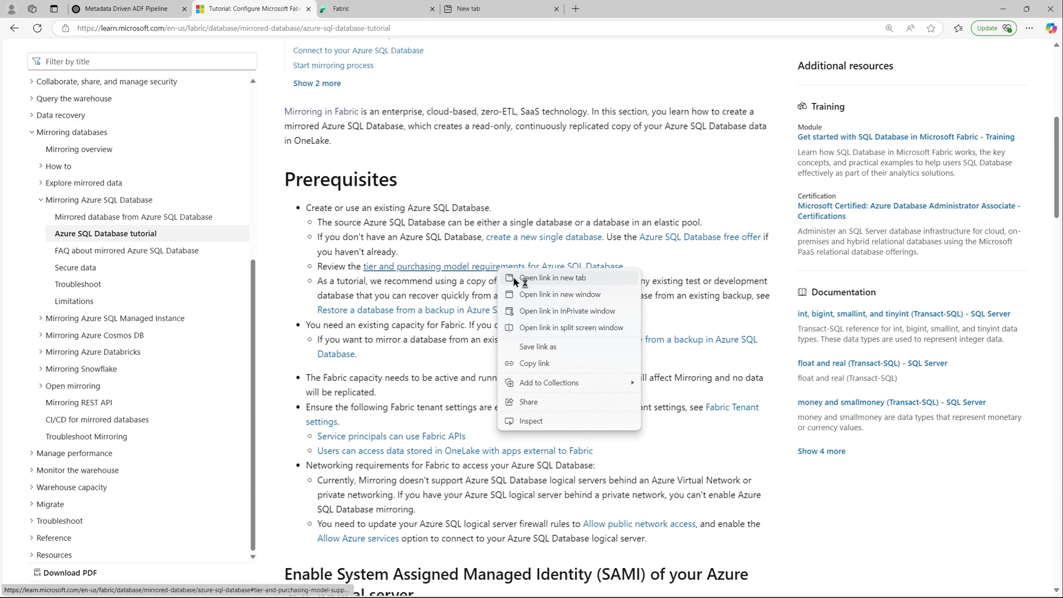
click(514, 277)
click(365, 9)
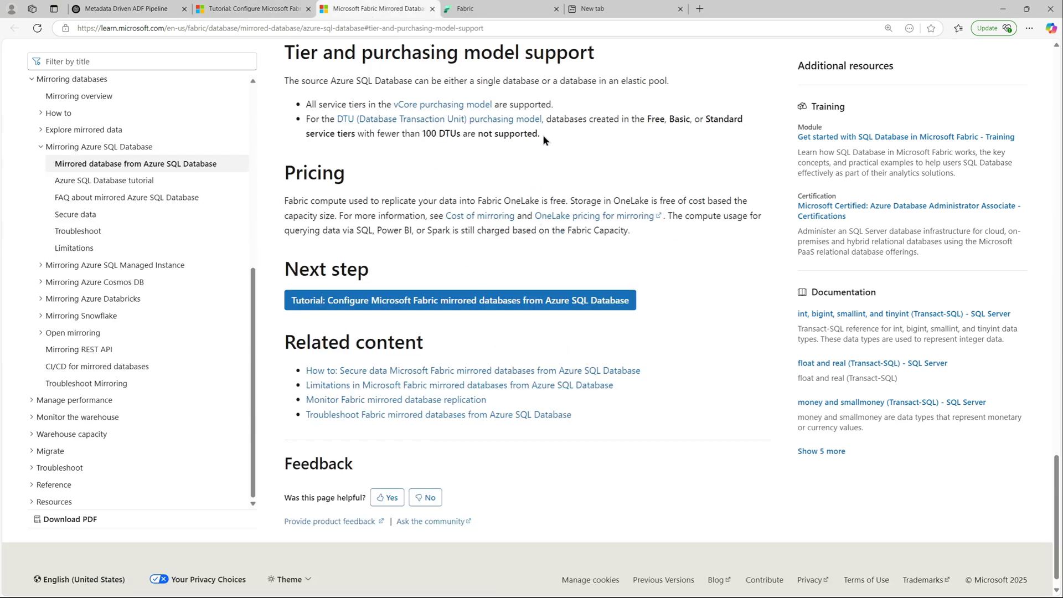
drag(543, 135, 285, 81)
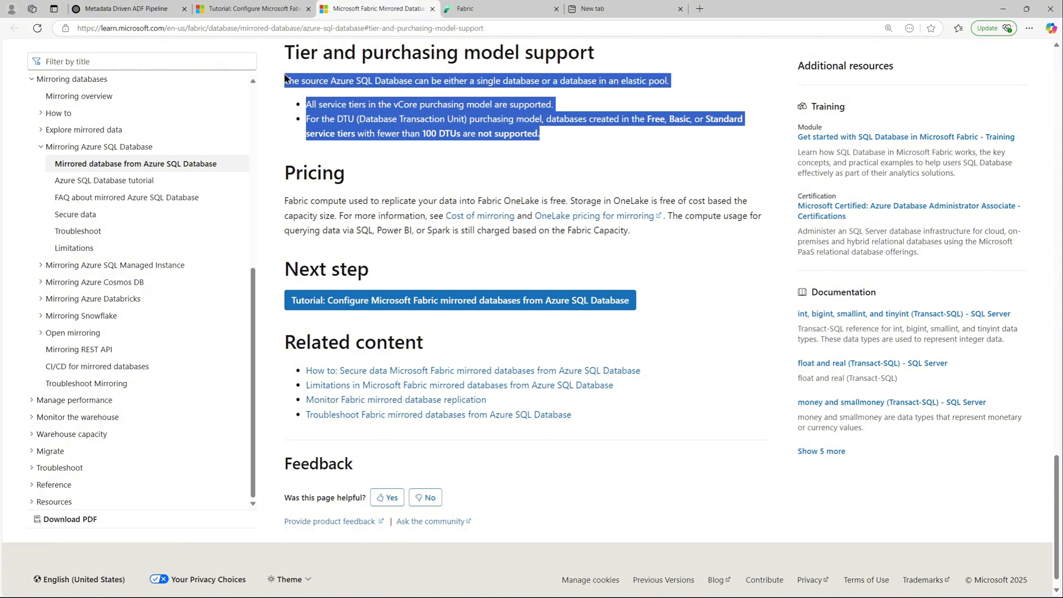
click(357, 127)
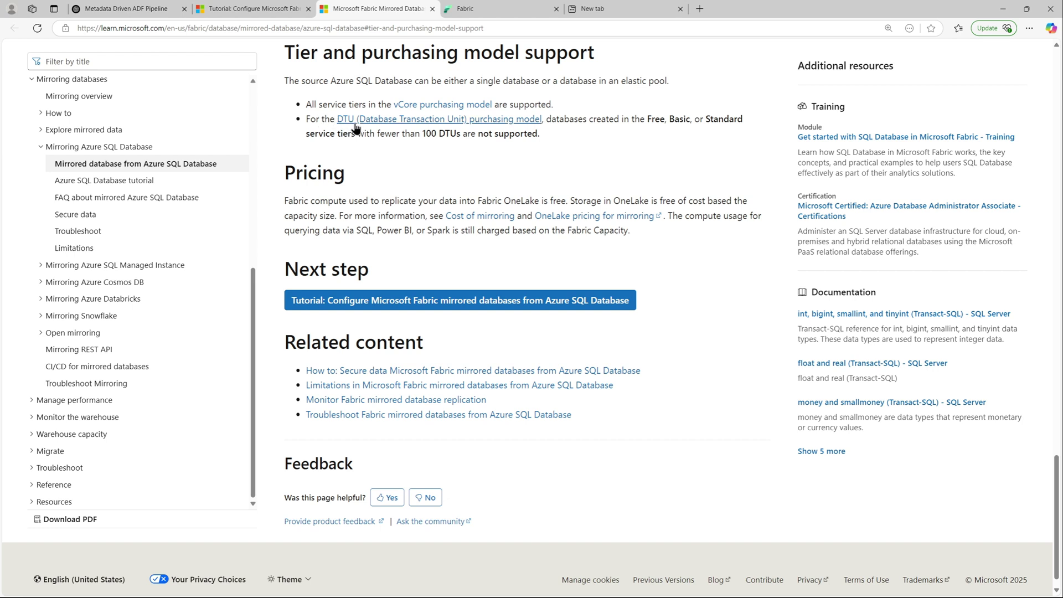
drag(557, 140, 546, 120)
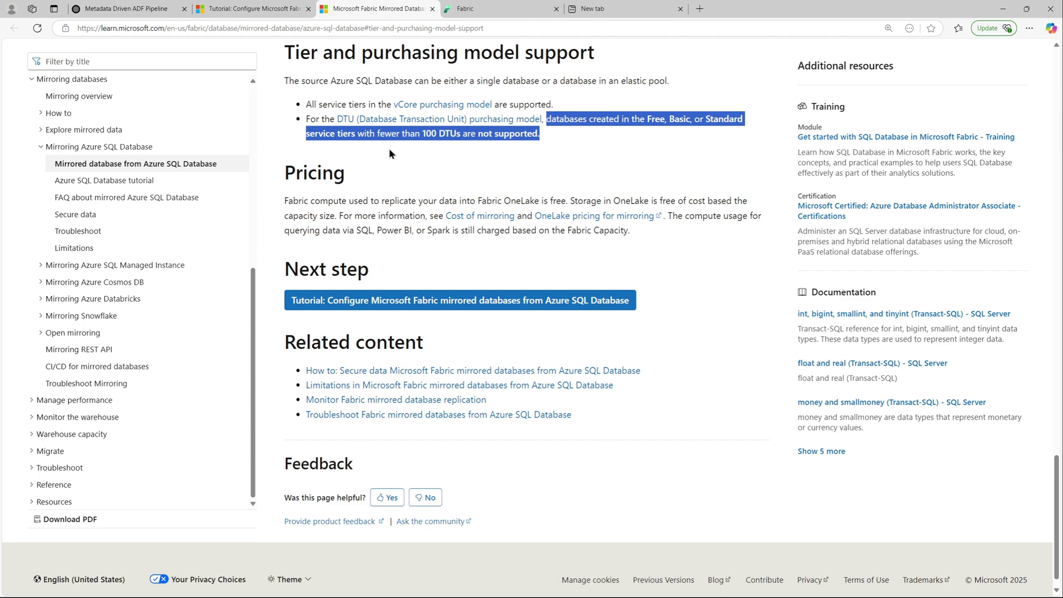
click(432, 8)
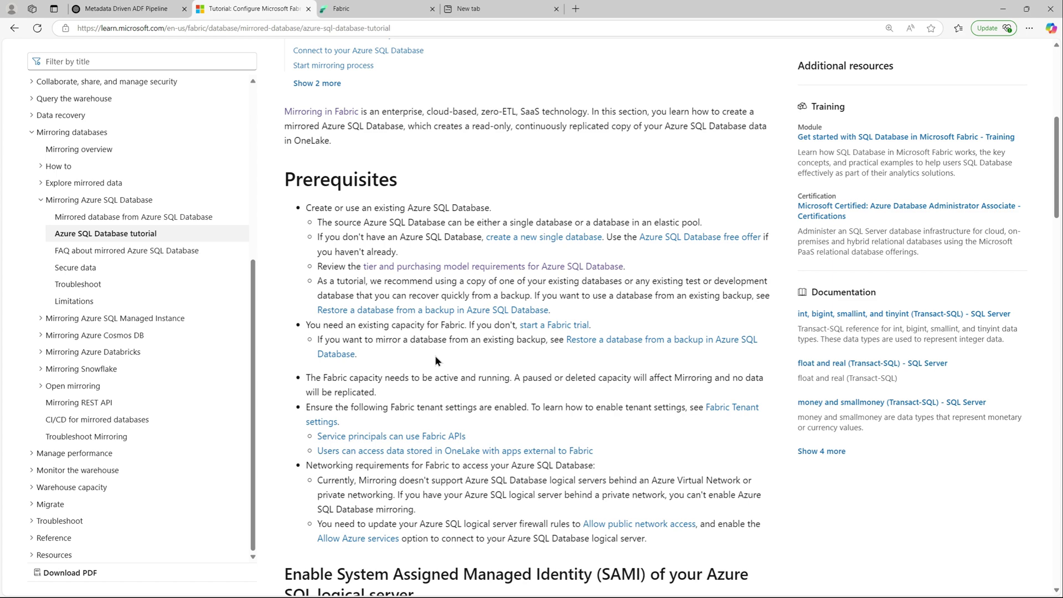
- Read the prerequisites on active Fabric capacity and the two required Fabric tenant settings in the mirroring tutorial
scroll(435, 360, down, 2)
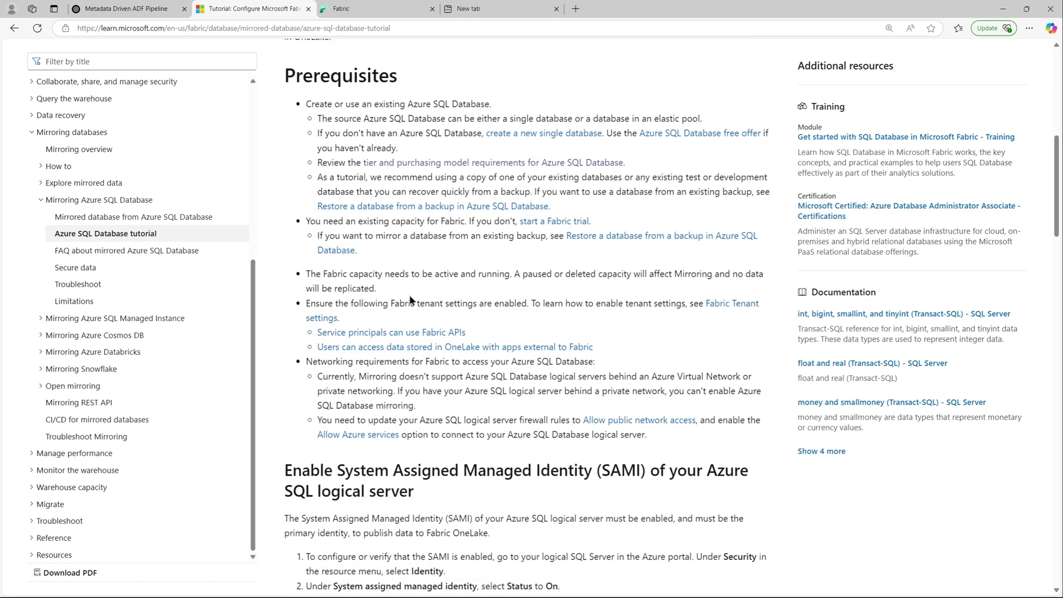
drag(390, 286, 315, 274)
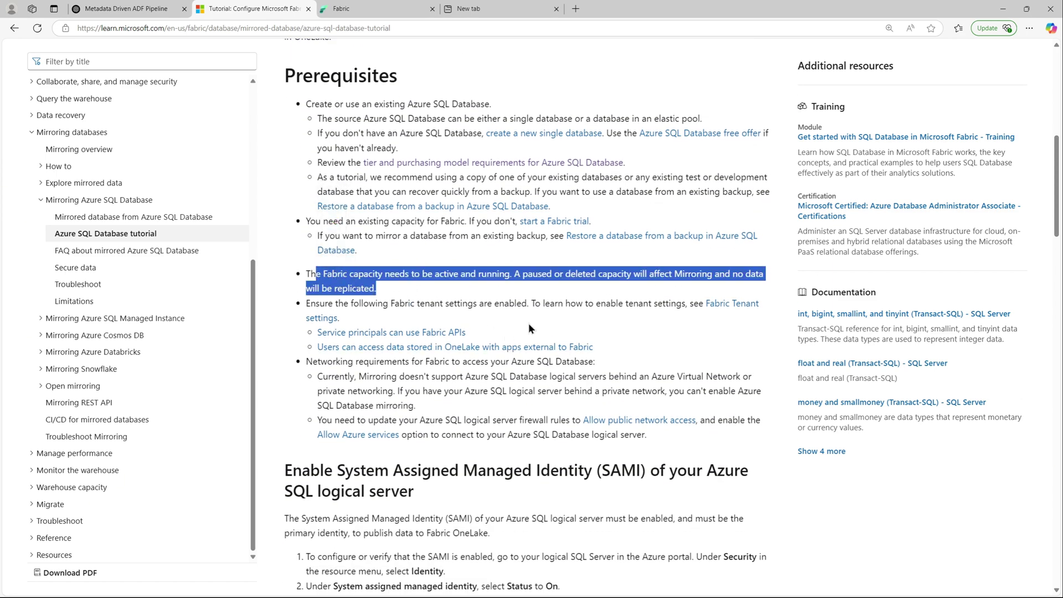
scroll(426, 217, down, 2)
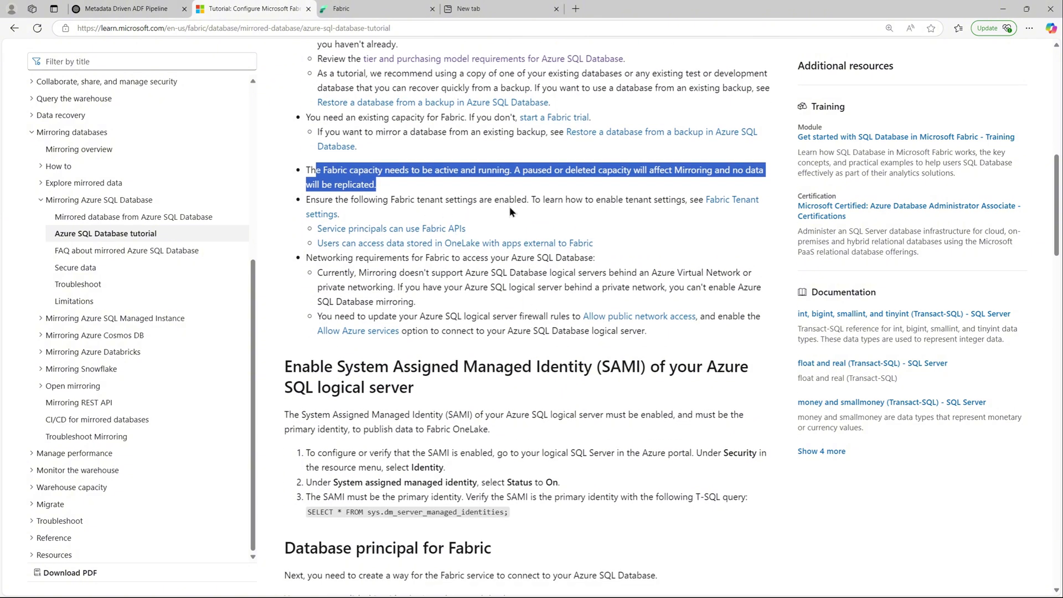
drag(593, 244, 311, 231)
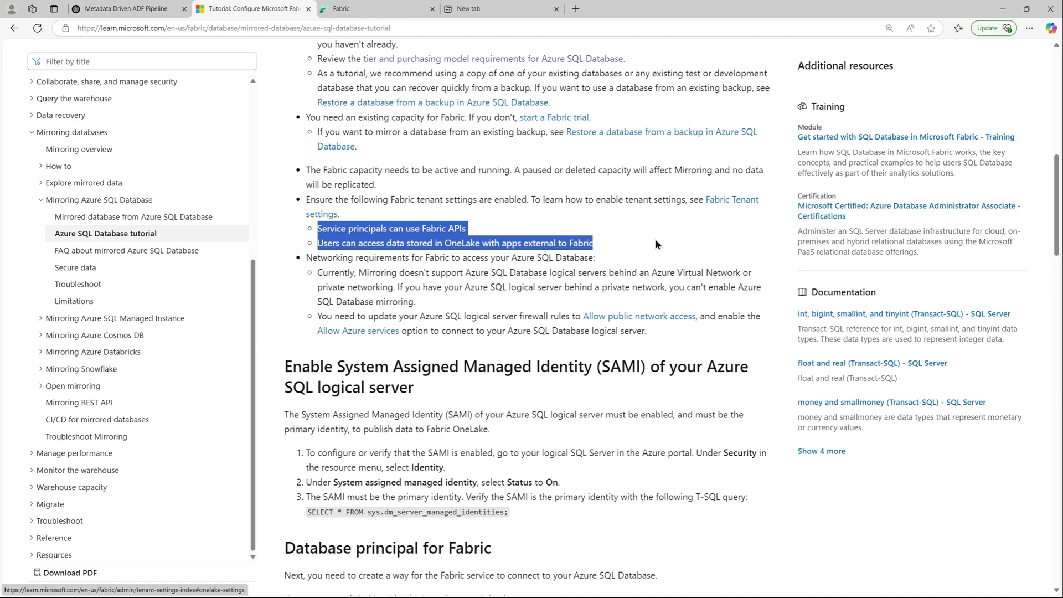
- Switch to Fabric, open the admin portal's tenant settings and filter them by "api"
click(391, 14)
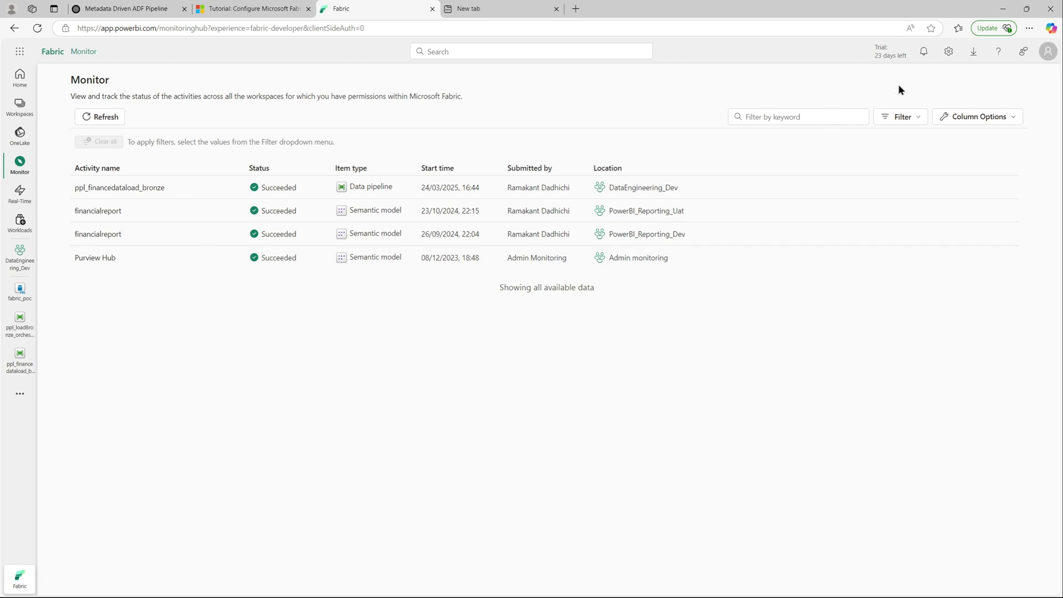
click(948, 52)
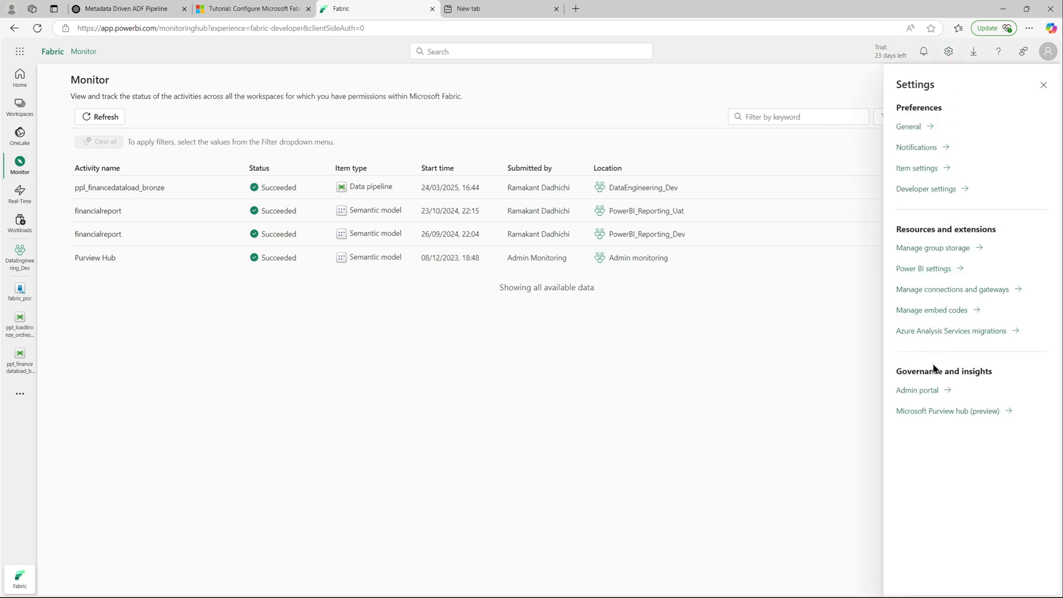
click(928, 390)
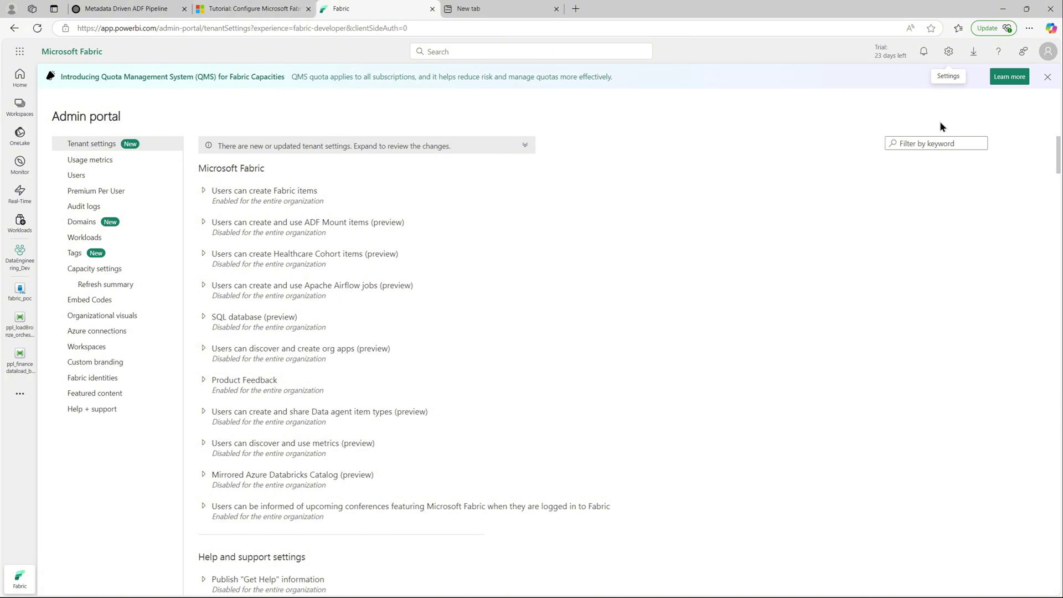
click(941, 139)
text(api)
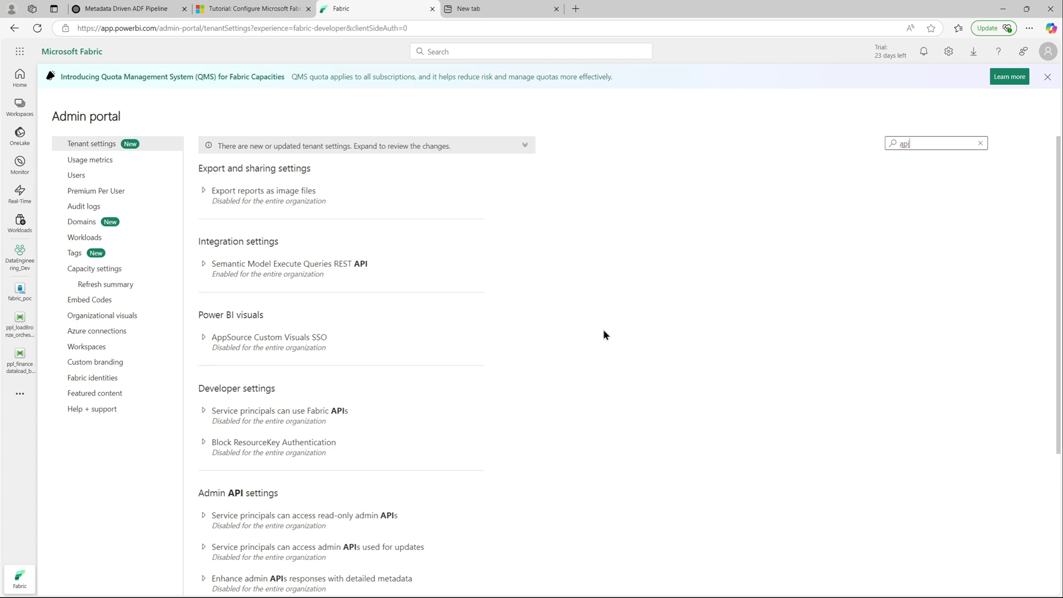
- Enable "Service principals can use Fabric APIs" for the entire organization and apply the change
click(290, 422)
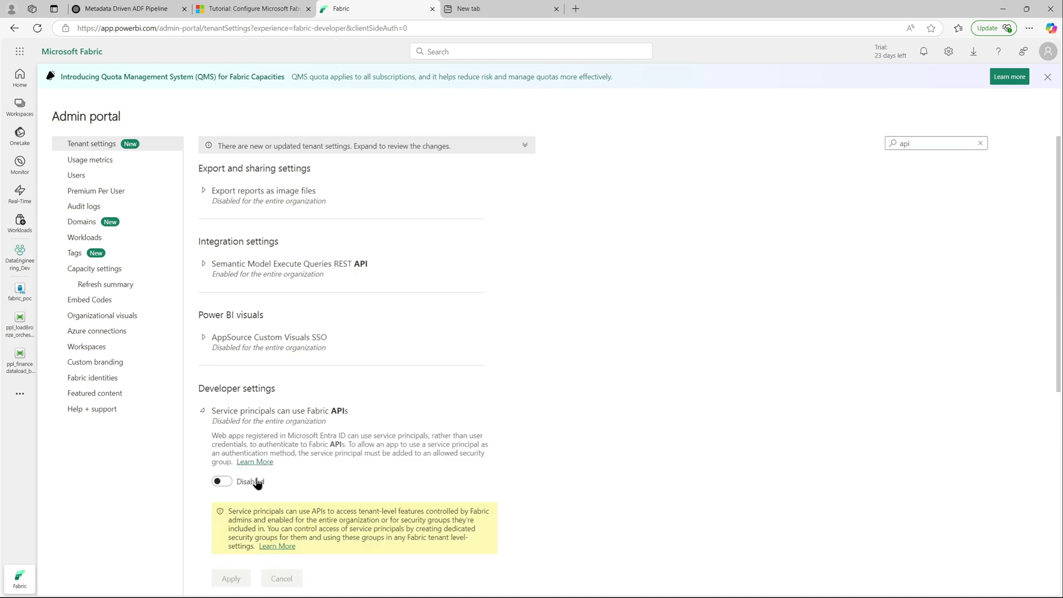
click(268, 13)
click(360, 9)
click(228, 486)
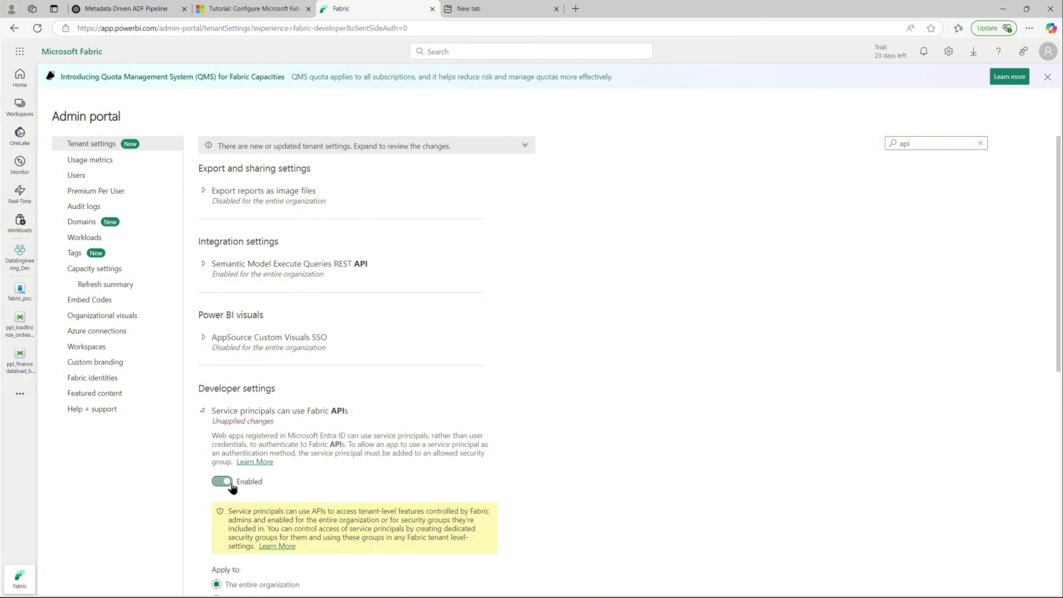
scroll(601, 394, down, 3)
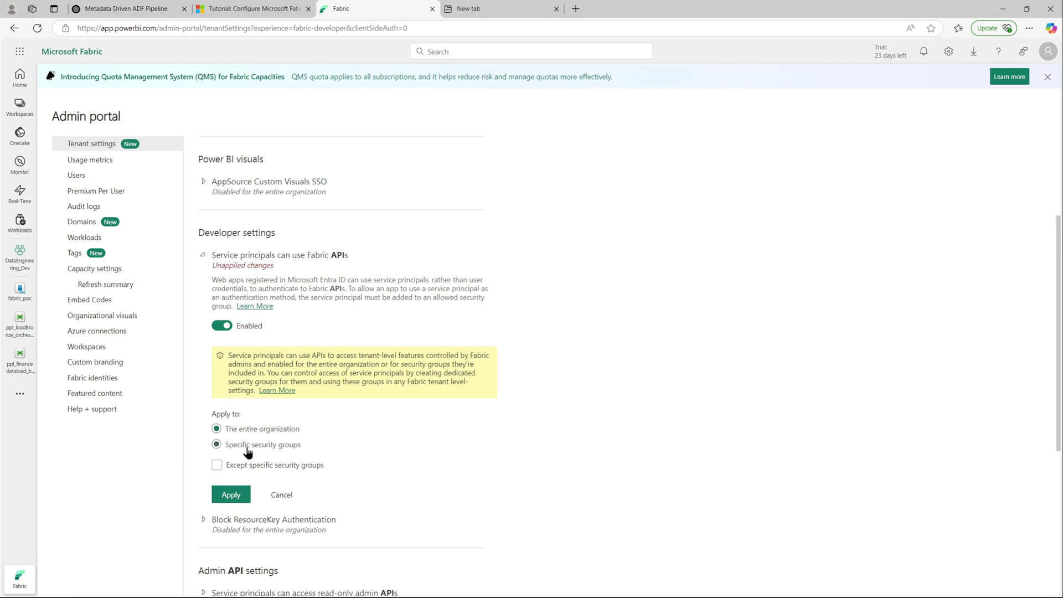
click(216, 445)
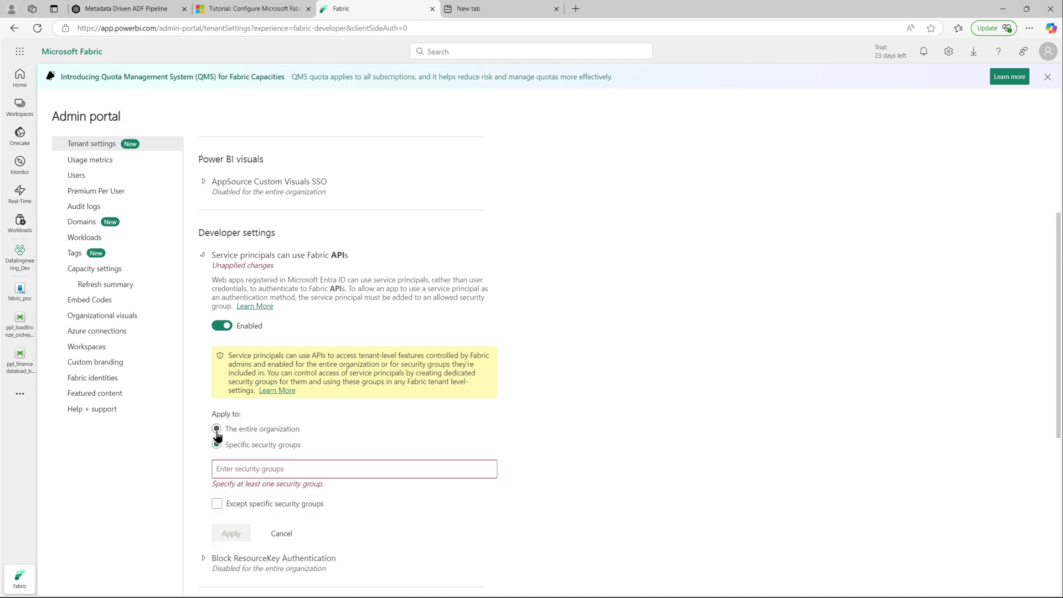
click(216, 429)
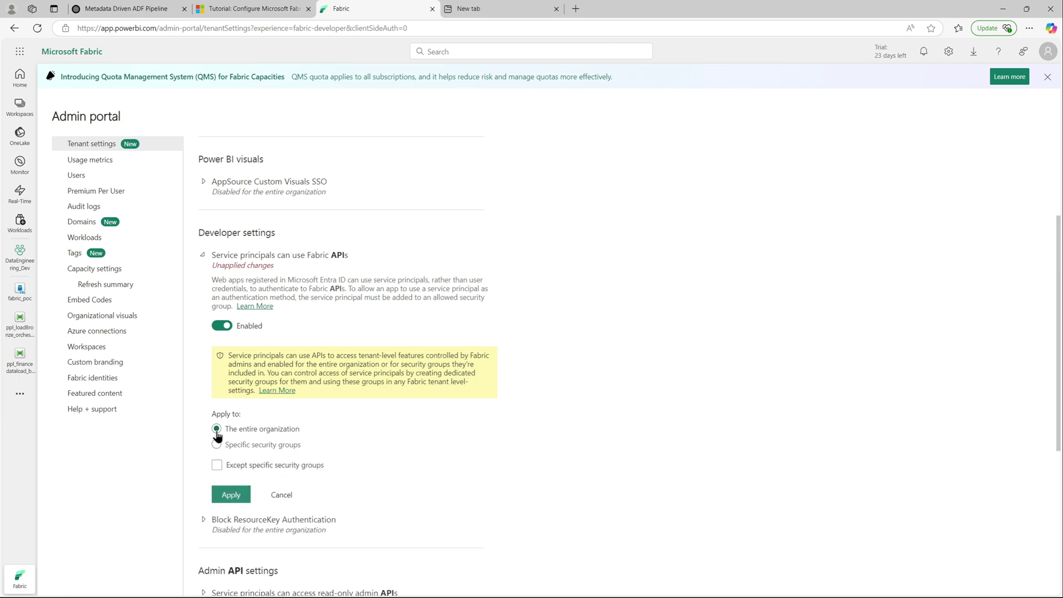
click(231, 494)
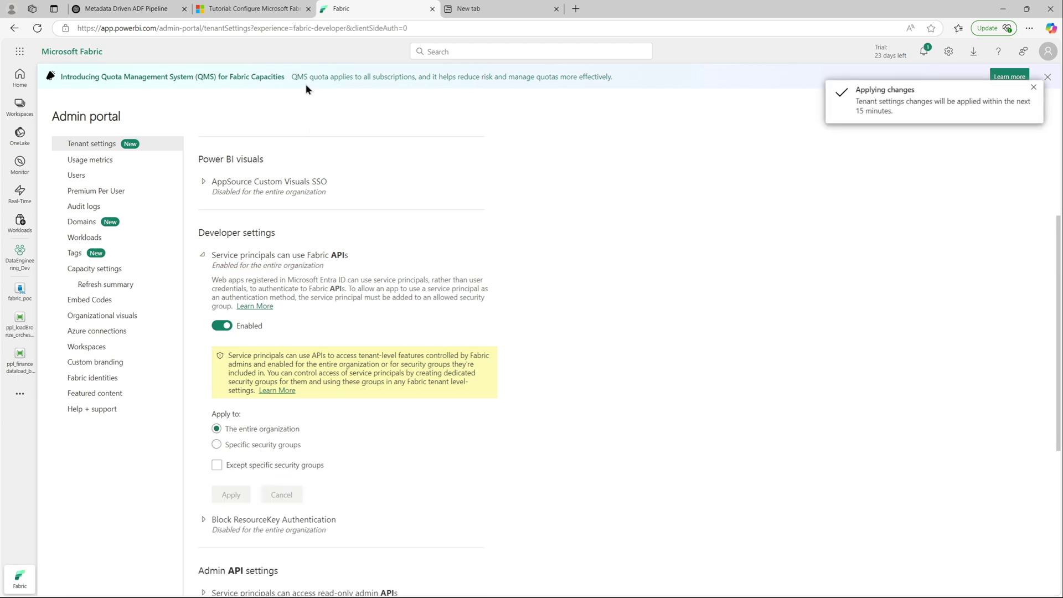
- Check the tutorial's other required tenant setting, filter Fabric's tenant settings by "external" and inspect "Users can access data stored in OneLake with apps external to Fabric"
click(267, 15)
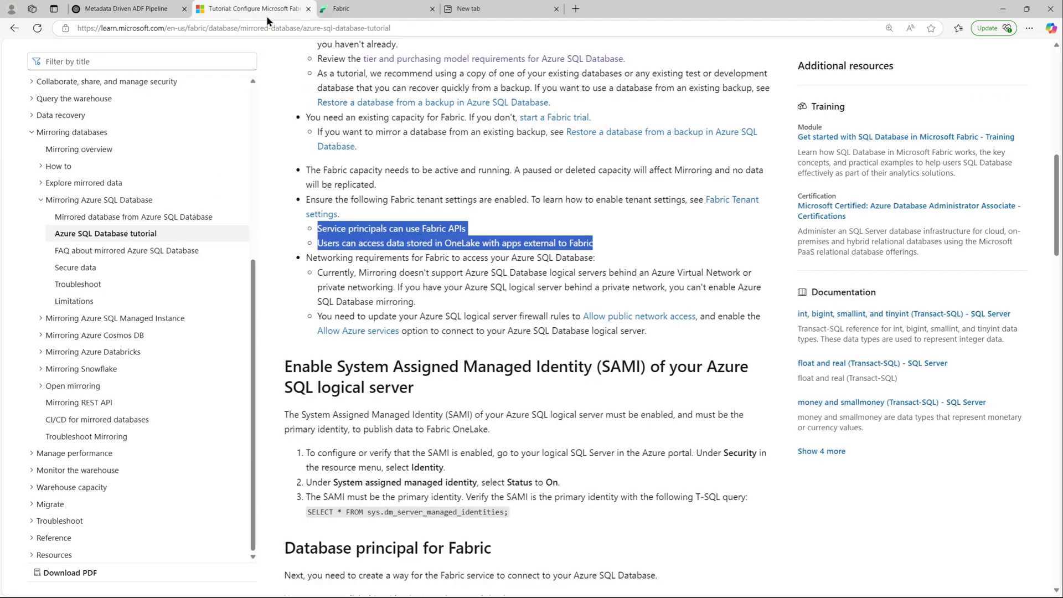
click(457, 259)
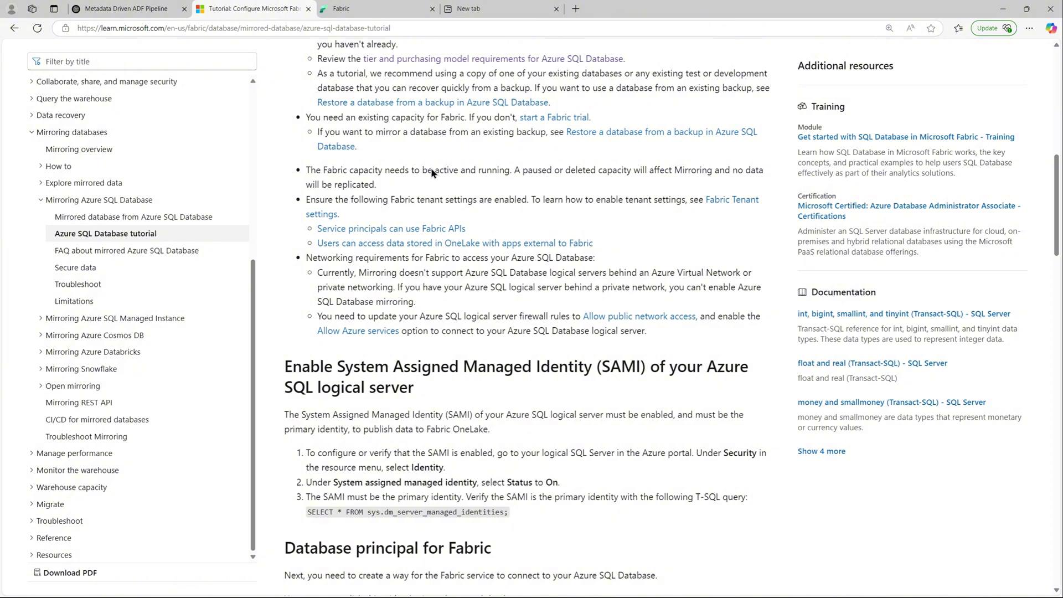
click(385, 10)
scroll(702, 260, up, 3)
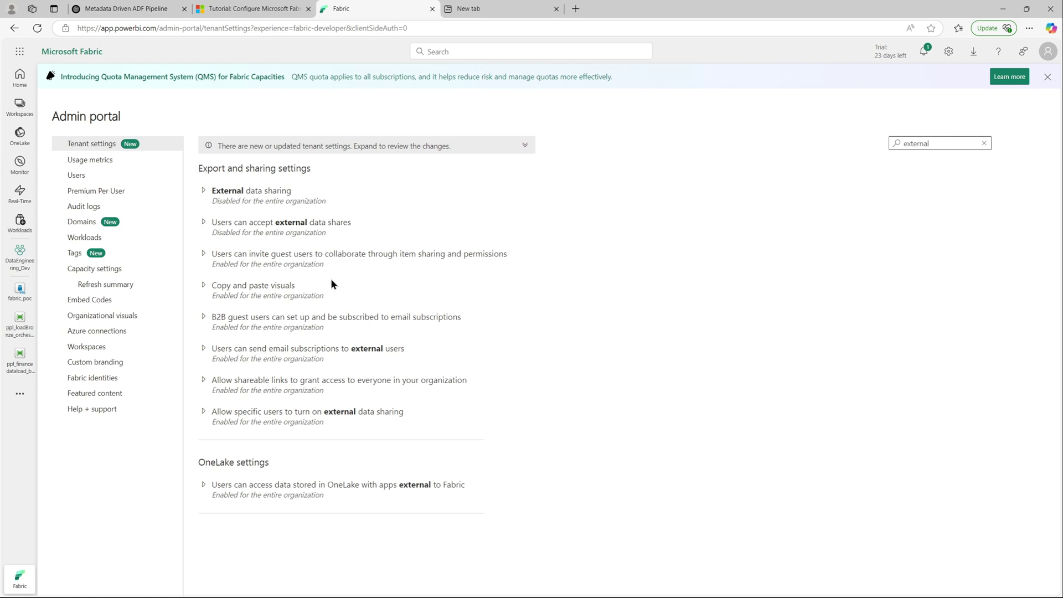
click(365, 494)
scroll(626, 458, down, 1)
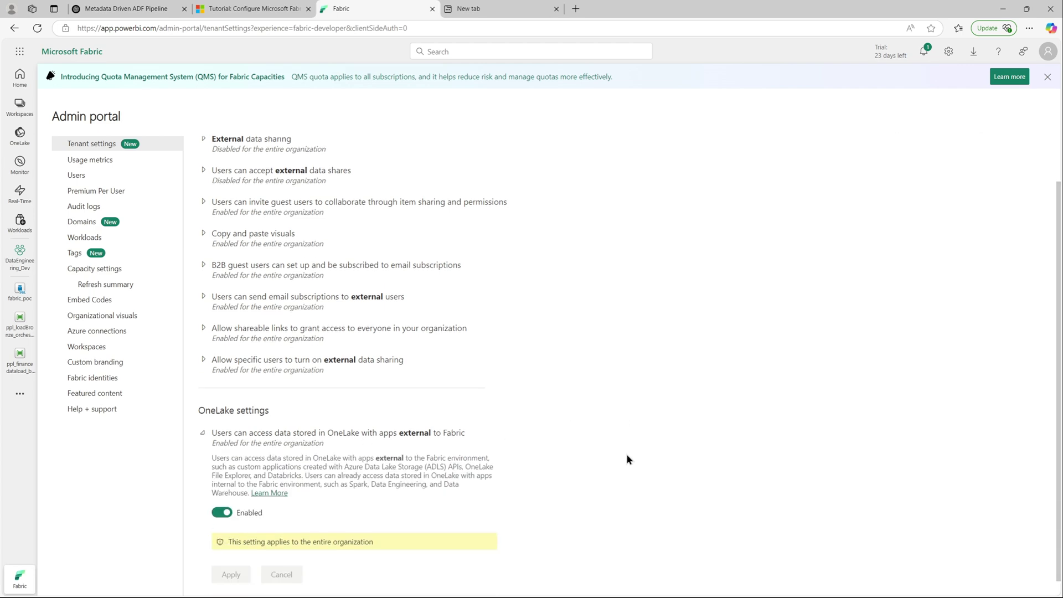
- Return to the mirroring tutorial and read the networking requirements on private networks, public network access and Allow Azure services
click(256, 9)
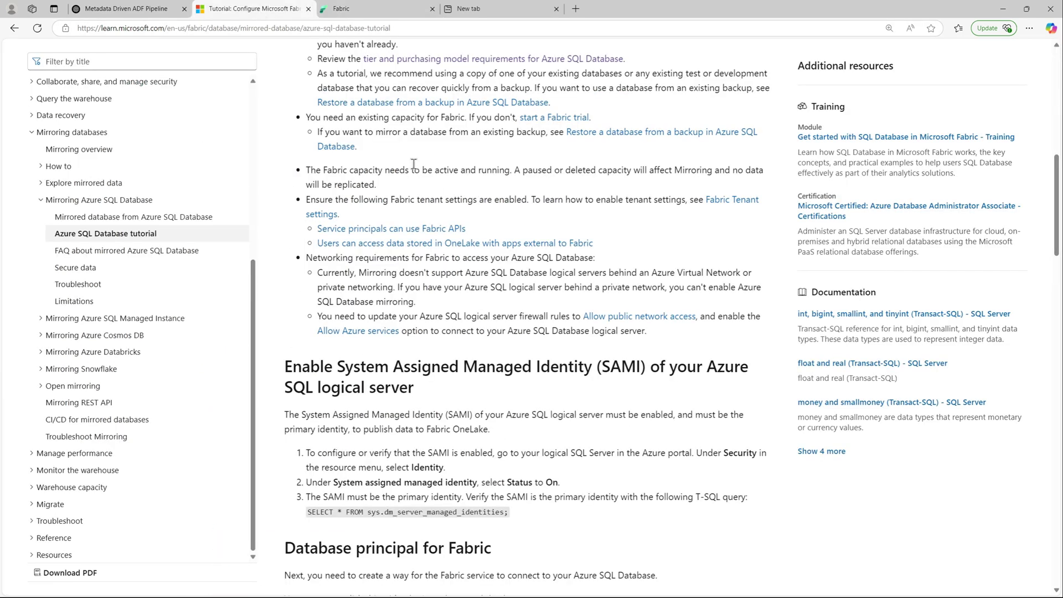
scroll(582, 394, down, 1)
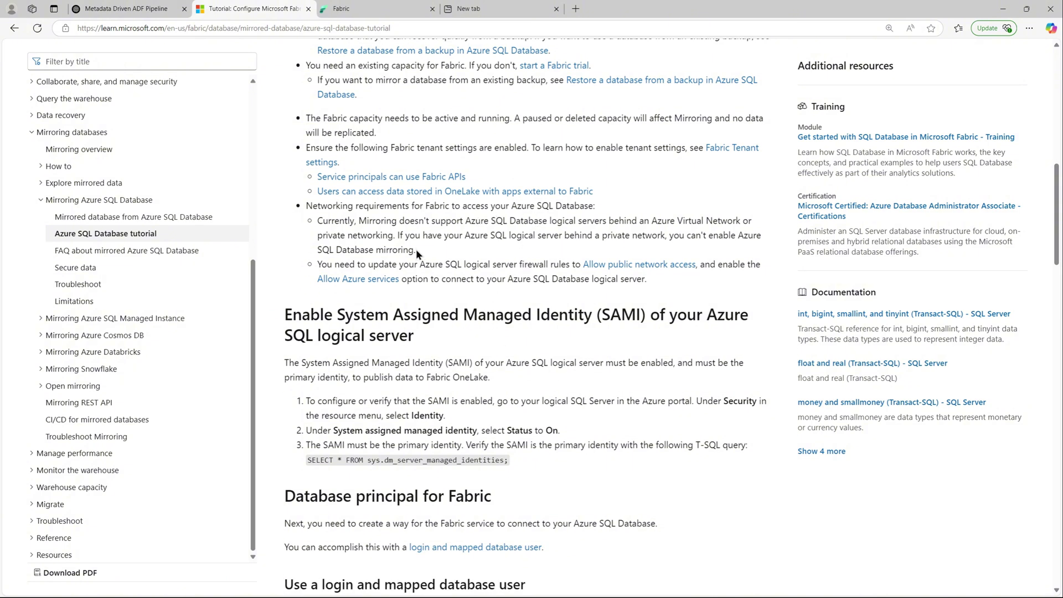
drag(416, 249, 317, 221)
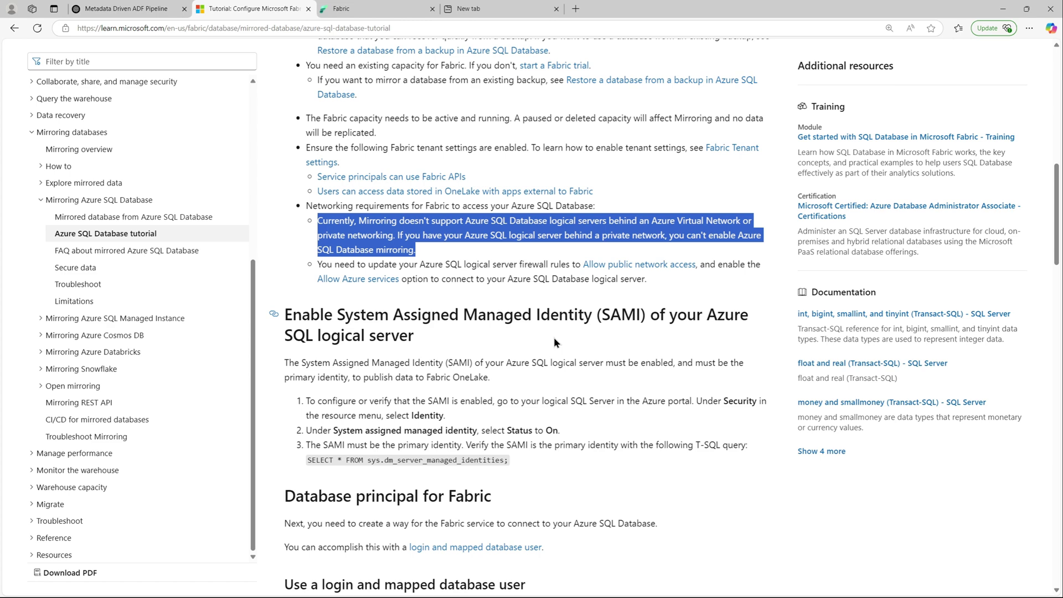
click(537, 288)
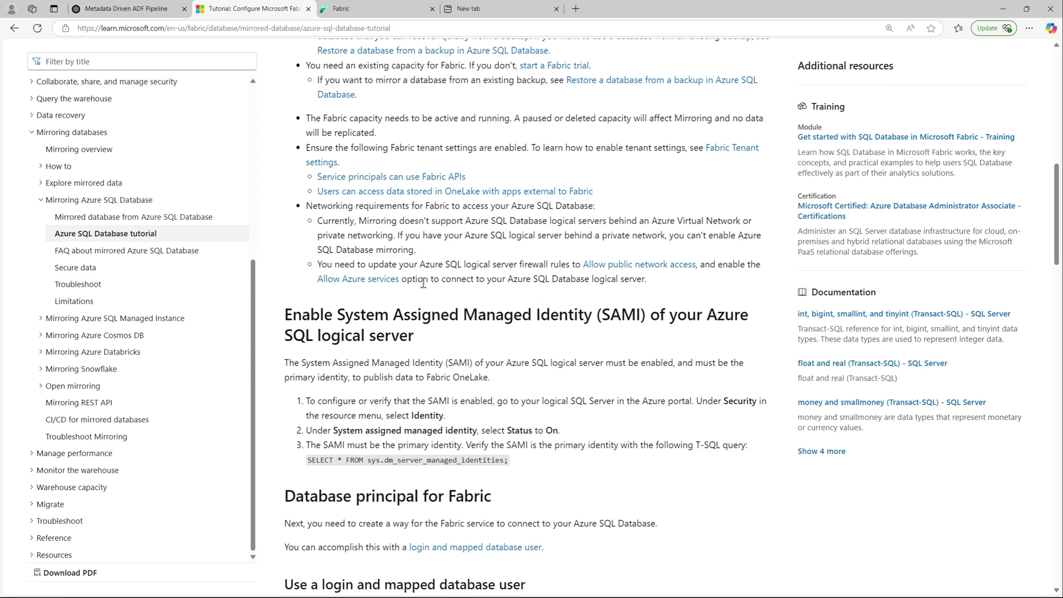
drag(647, 280, 317, 265)
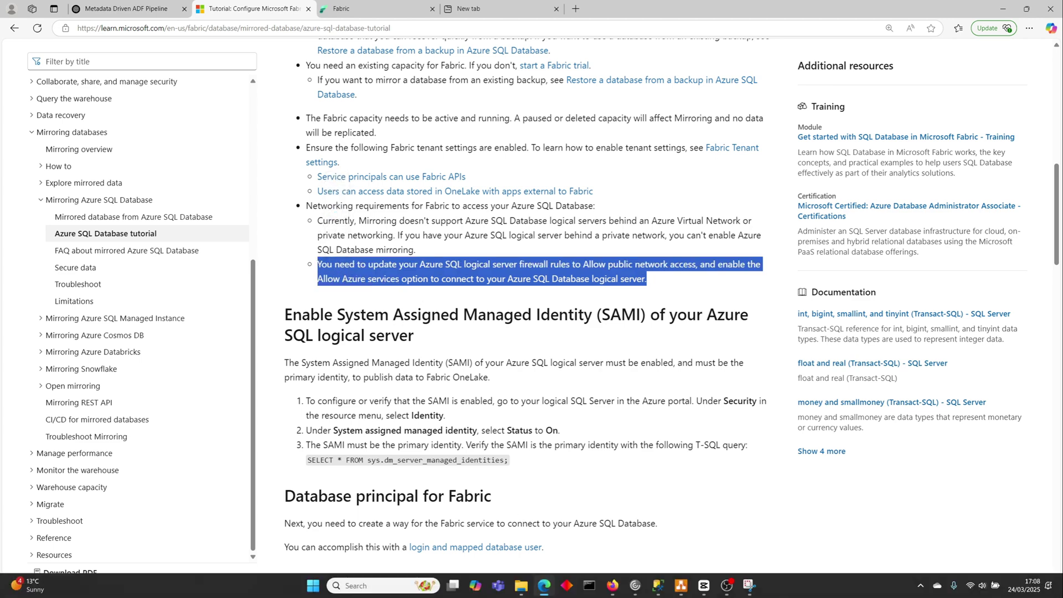
- Switch to the Azure portal, leave the query editor discarding unsaved edits, and open the database's logical server sql-skillbuilderzone-001
click(612, 586)
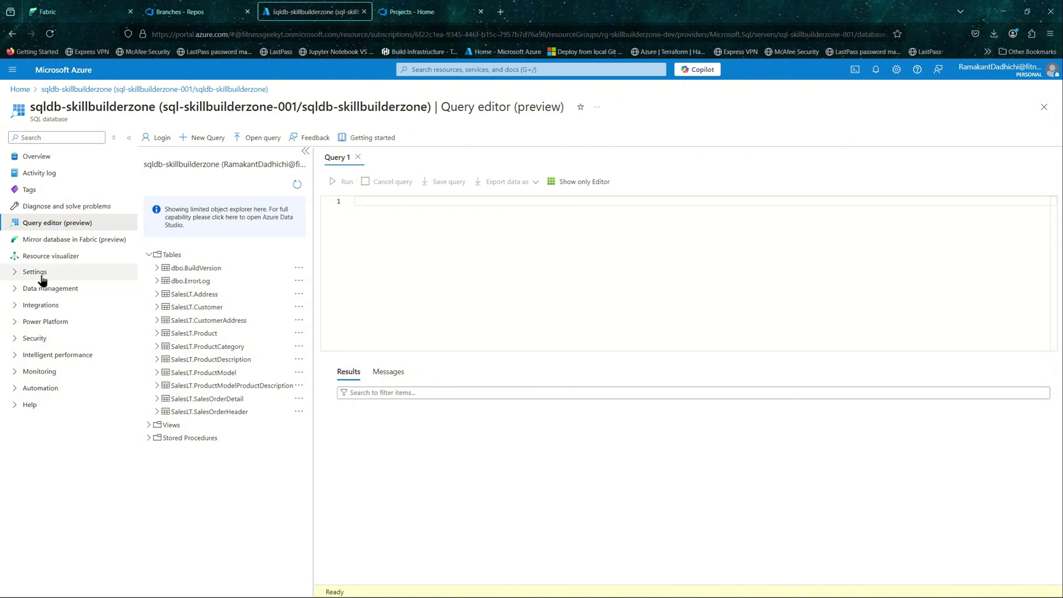
click(41, 340)
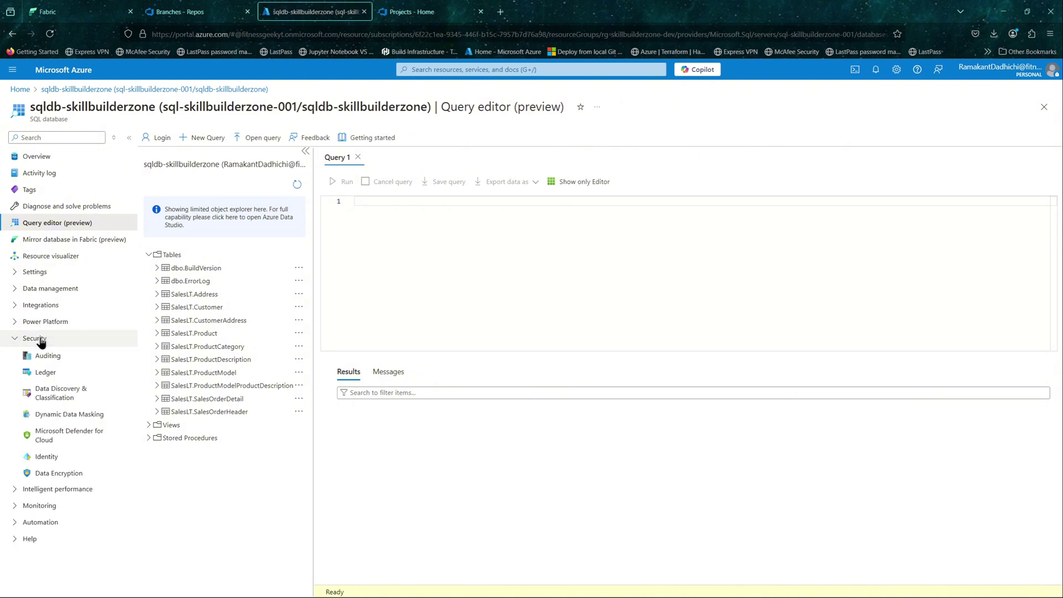
click(60, 91)
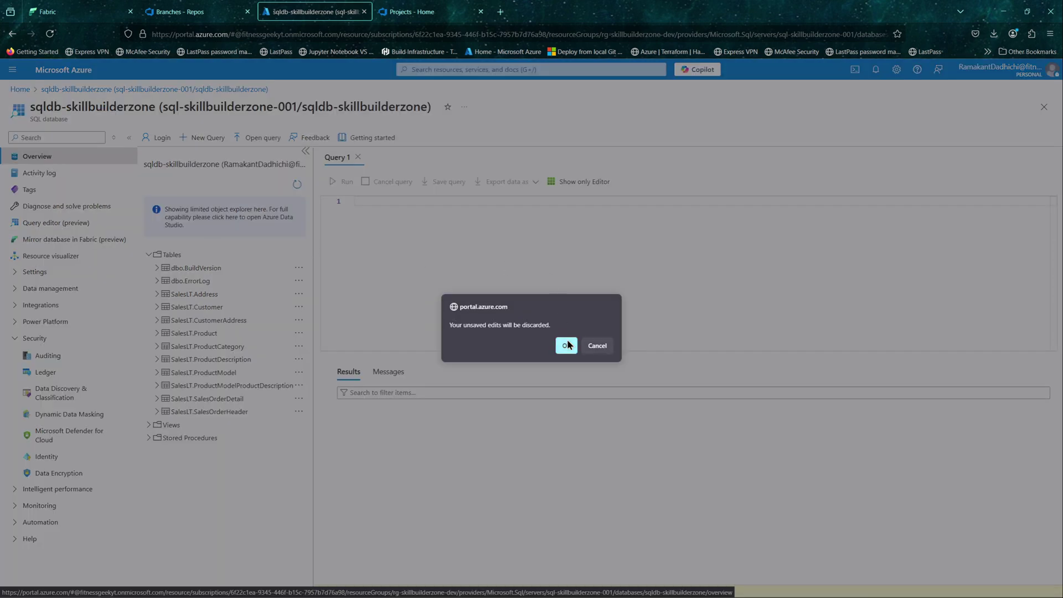
click(567, 344)
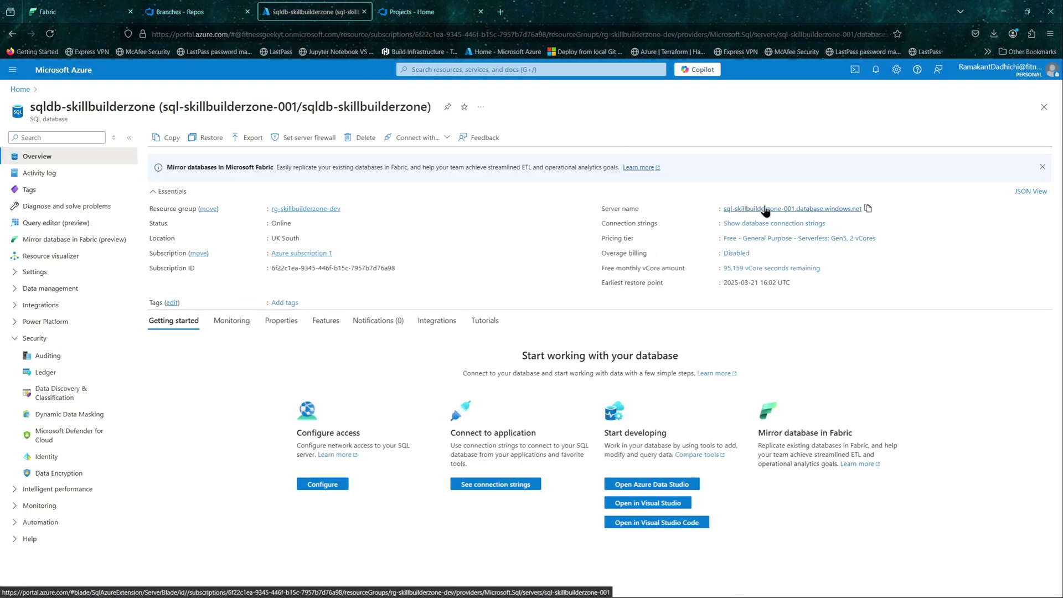
click(761, 209)
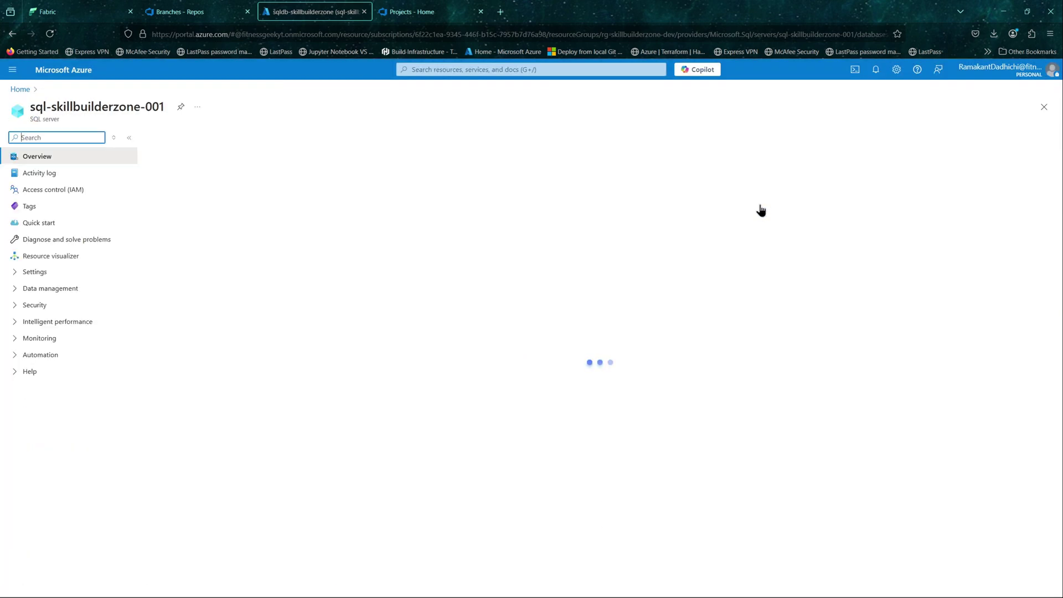
- Open the SQL server's Networking settings and check public network access and the exception for Azure services and resources
click(48, 272)
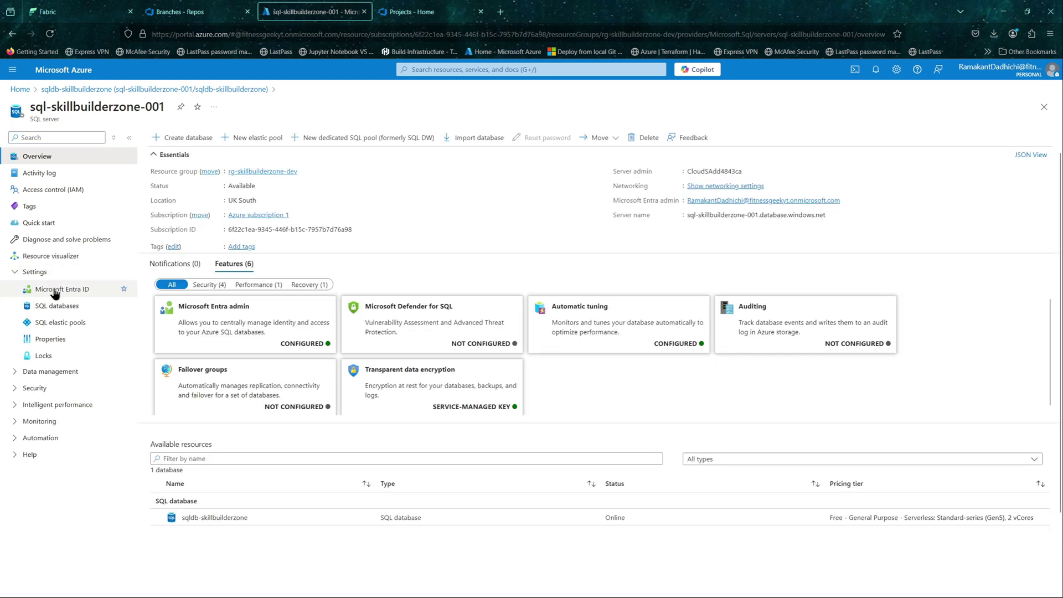
click(56, 388)
click(53, 406)
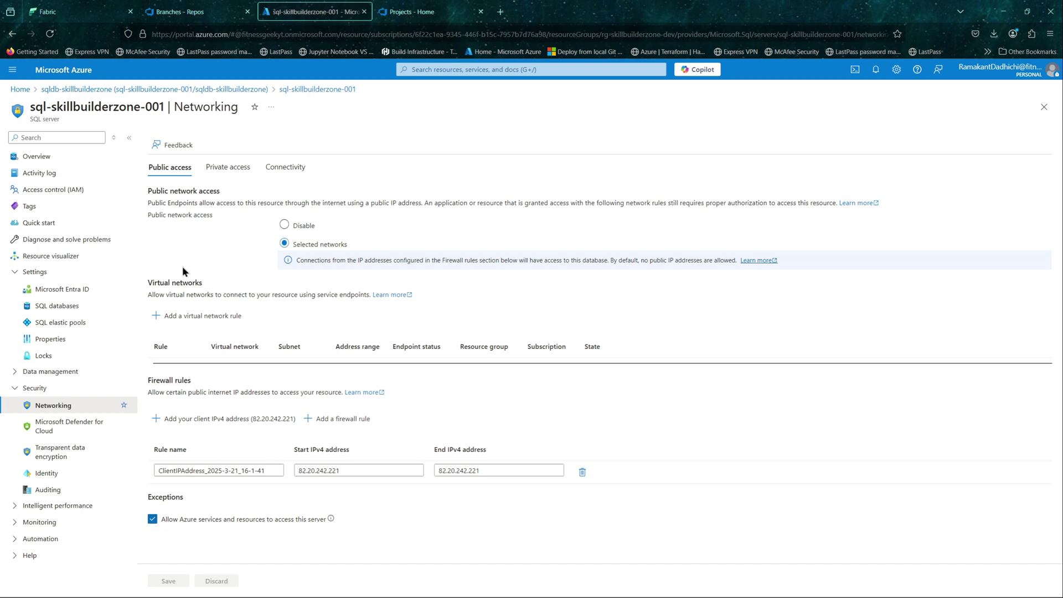
- Switch back to the mirroring tutorial in Edge and read the section on enabling System Assigned Managed Identity for the logical server
click(544, 591)
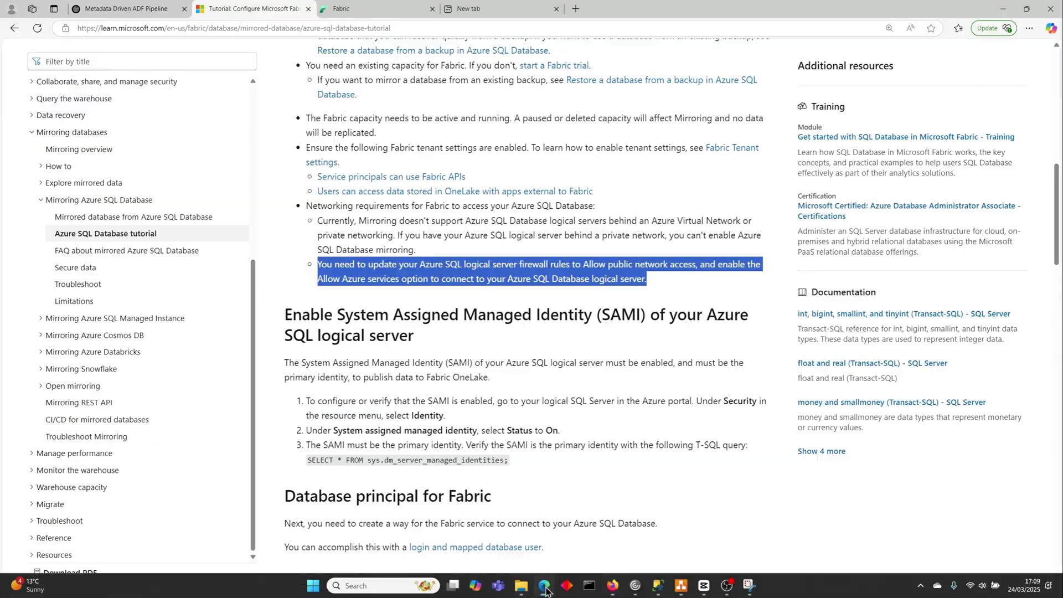
scroll(629, 342, down, 3)
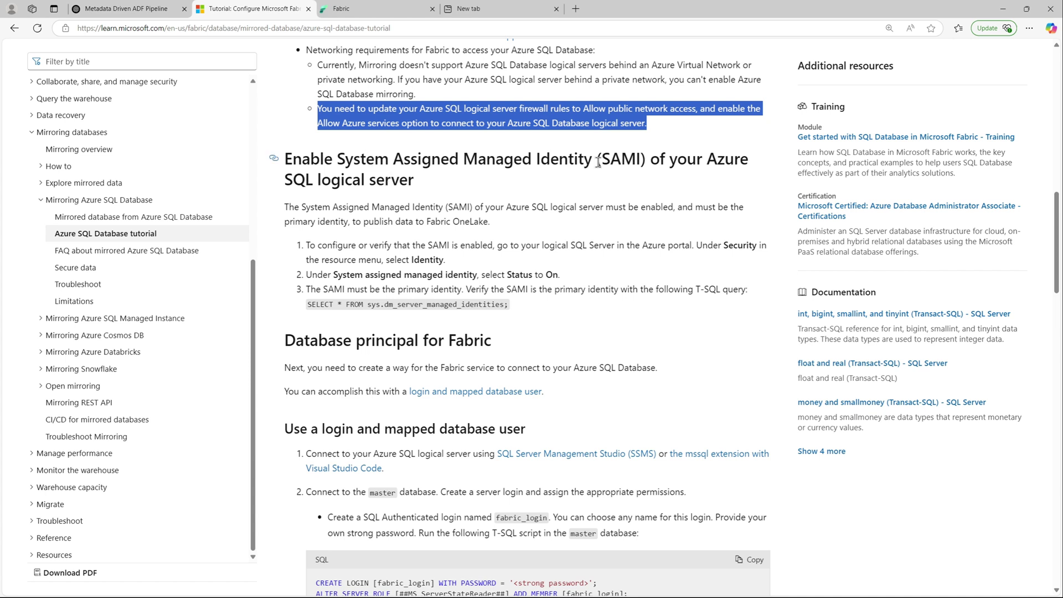
drag(446, 178, 282, 160)
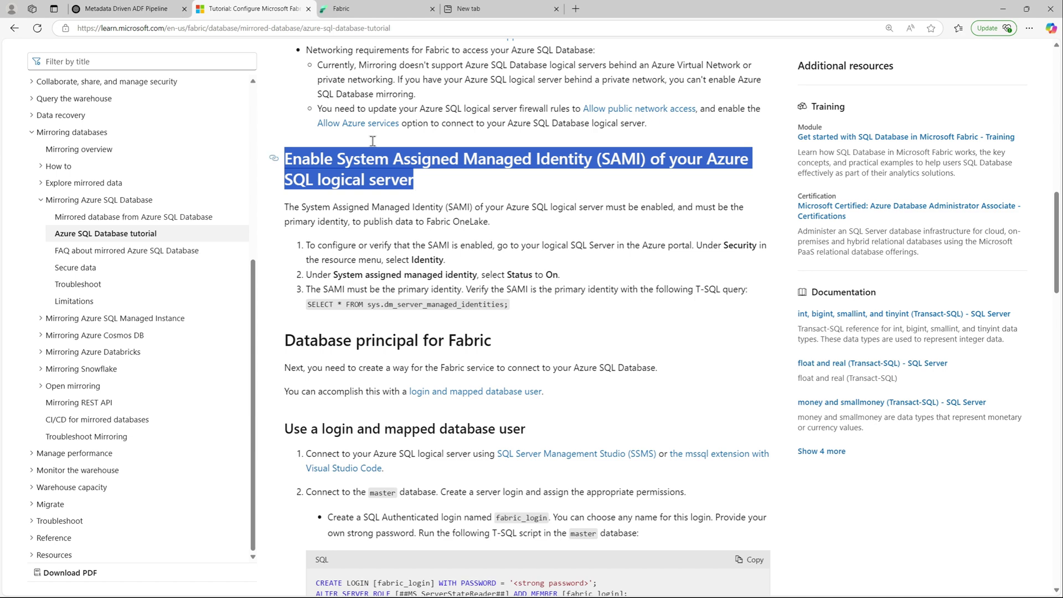
- Return to the Azure portal, open the server's Identity settings and check the system assigned managed identity status
mouse_move(555, 591)
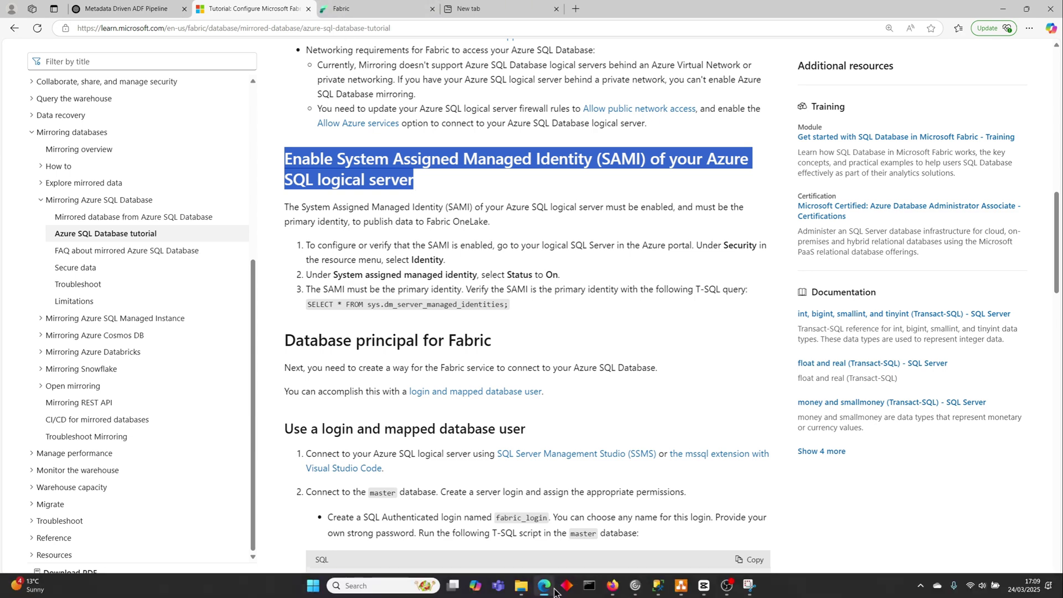
click(613, 585)
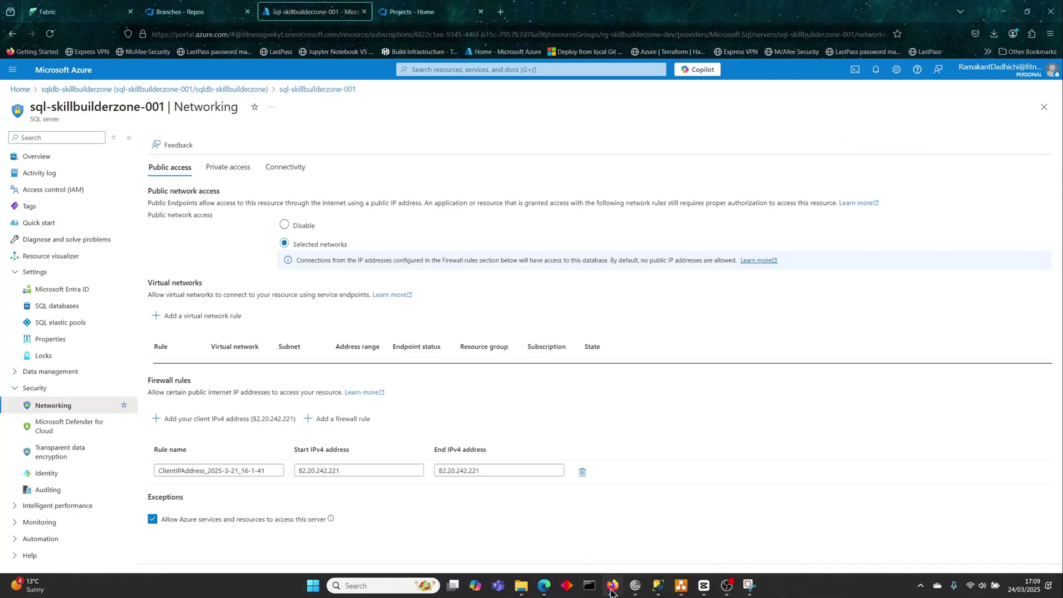
click(69, 472)
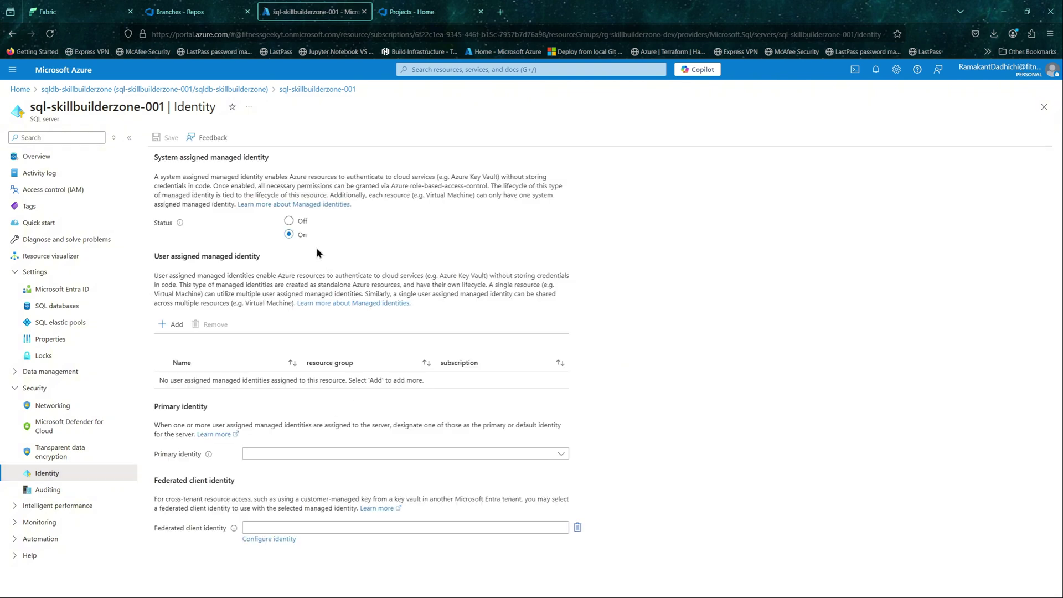
drag(320, 243, 170, 230)
click(277, 235)
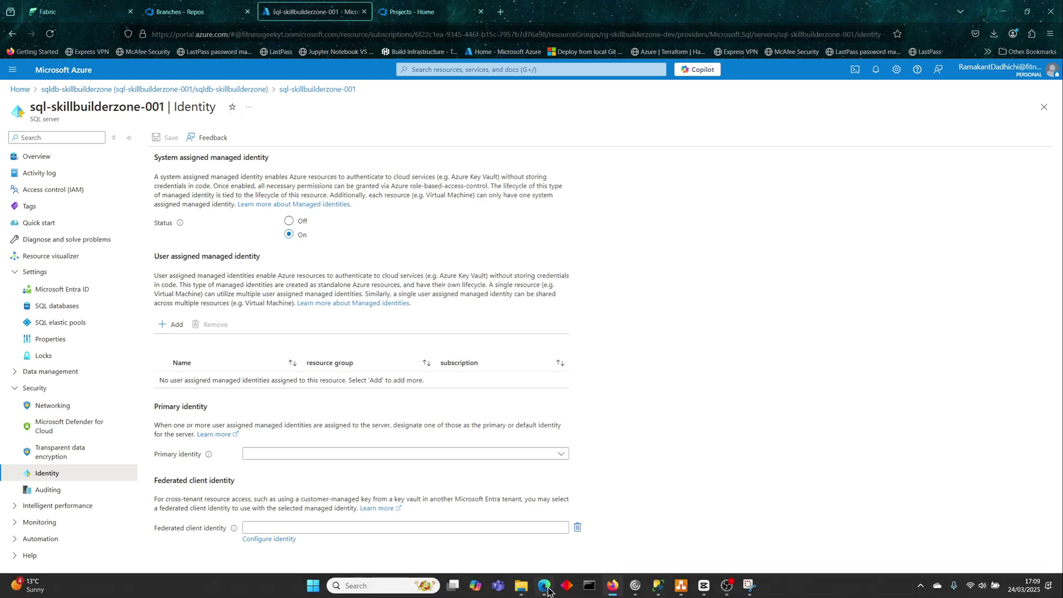
- Return to the tutorial and read "Database principal for Fabric", including the SQL authenticated and Microsoft Entra login scripts for master
click(547, 589)
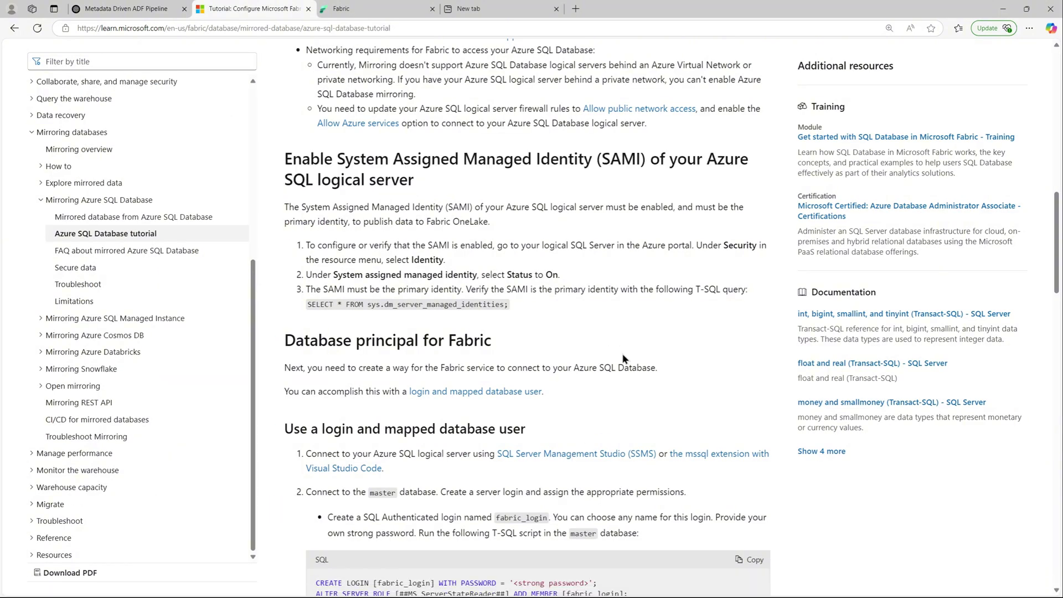
scroll(628, 376, down, 3)
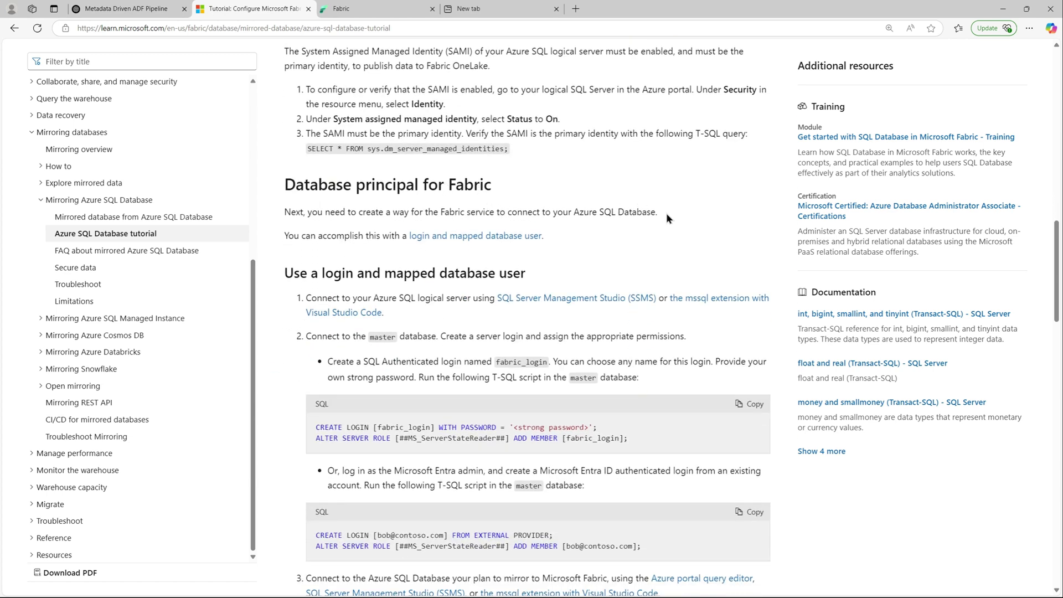
drag(666, 212, 286, 212)
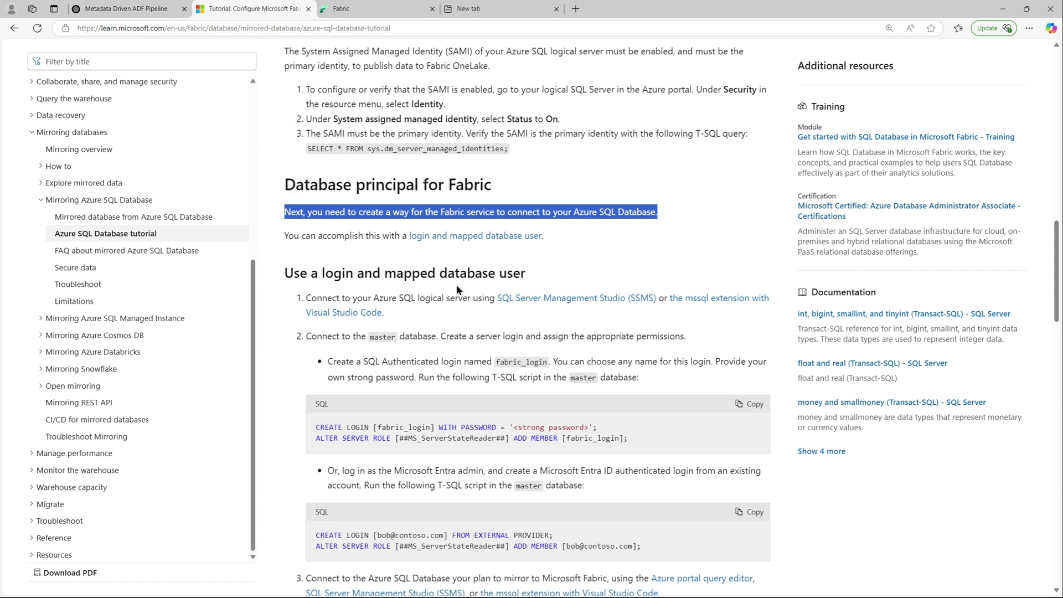
scroll(513, 343, down, 3)
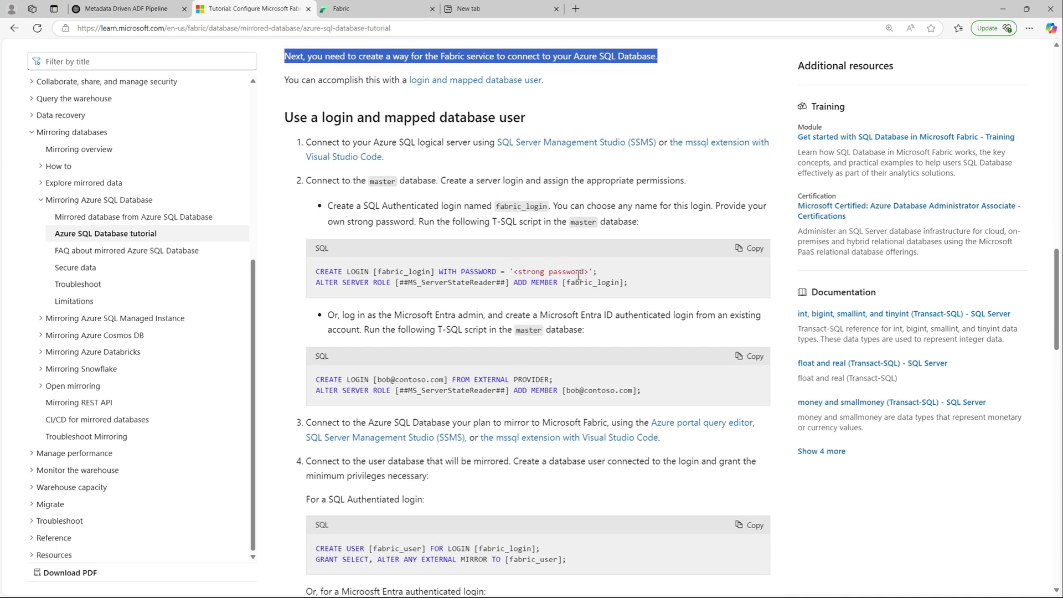
drag(630, 283, 315, 269)
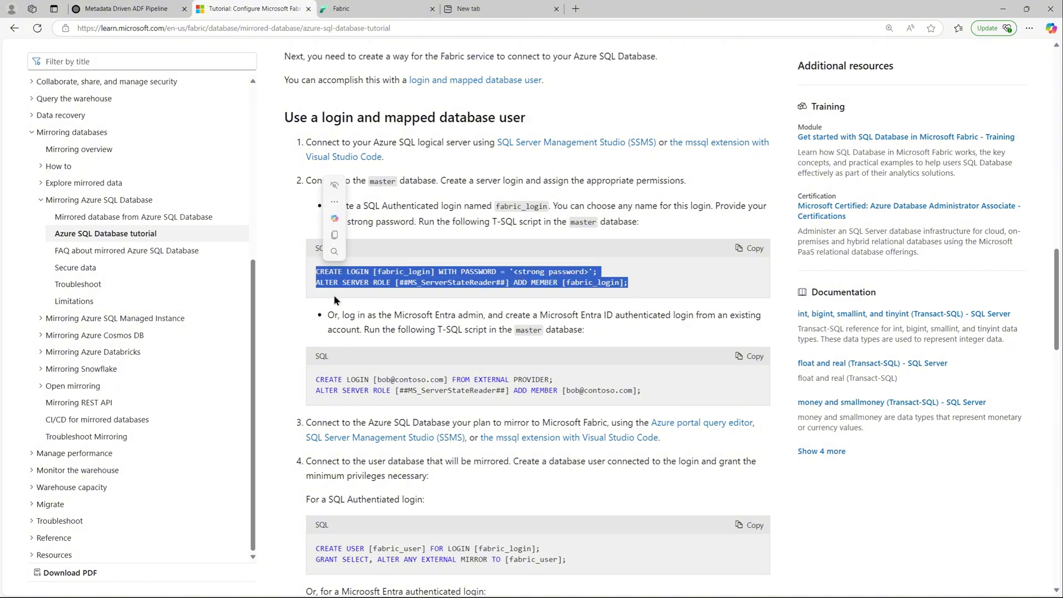
scroll(380, 348, down, 2)
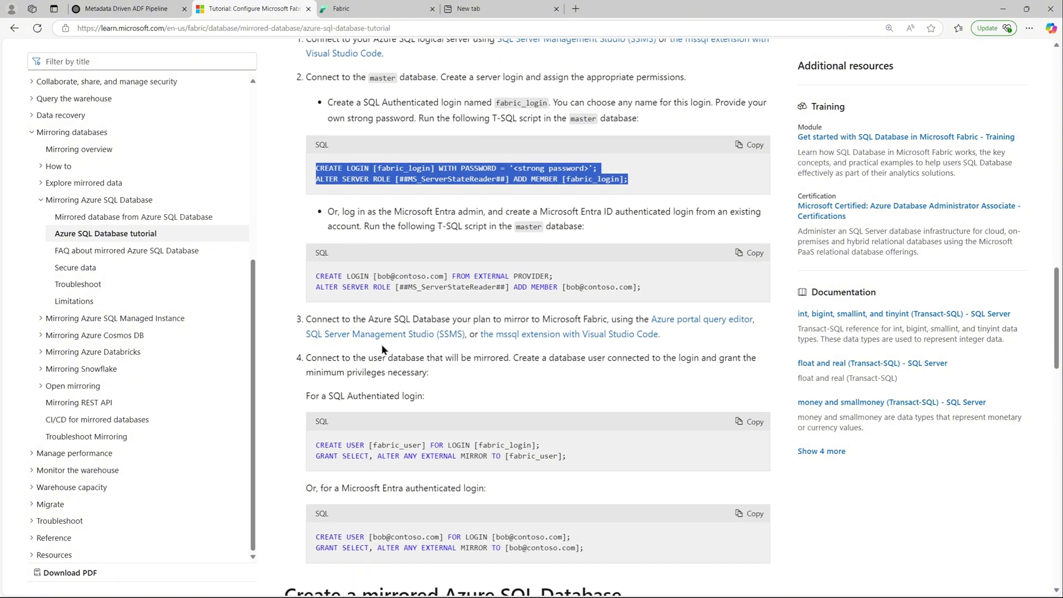
click(488, 310)
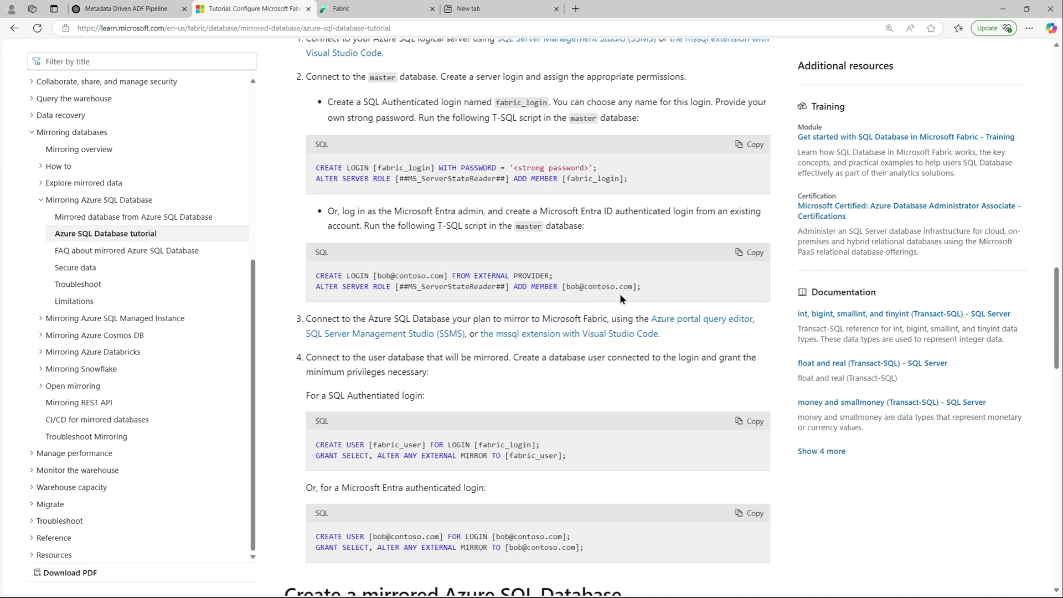
drag(542, 274, 318, 278)
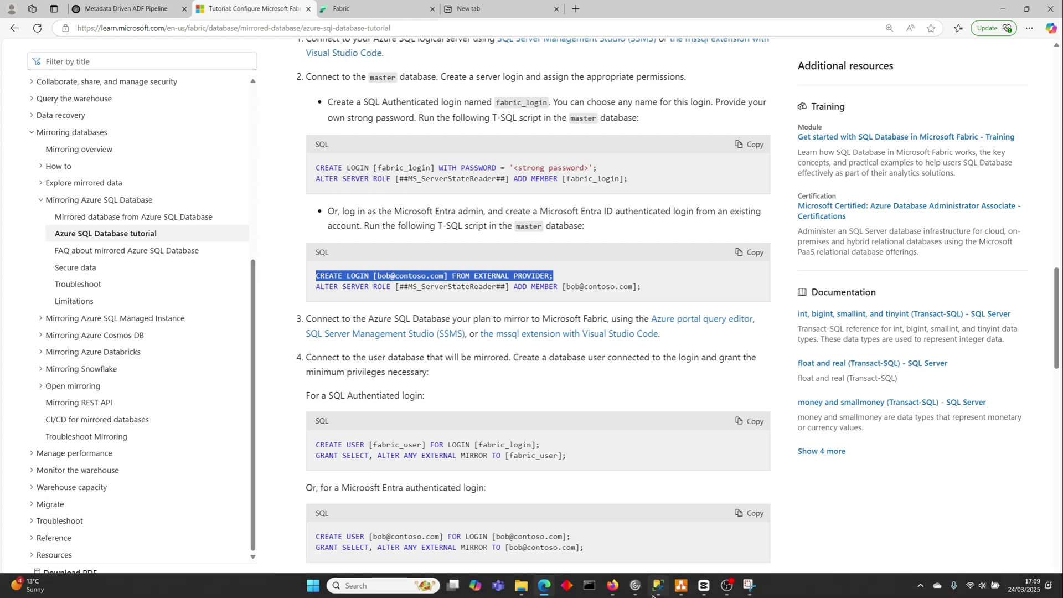
- Switch to SQL Server Management Studio and compare mirroring.sql's login and server role statements with the tutorial's Microsoft Entra login script
click(657, 593)
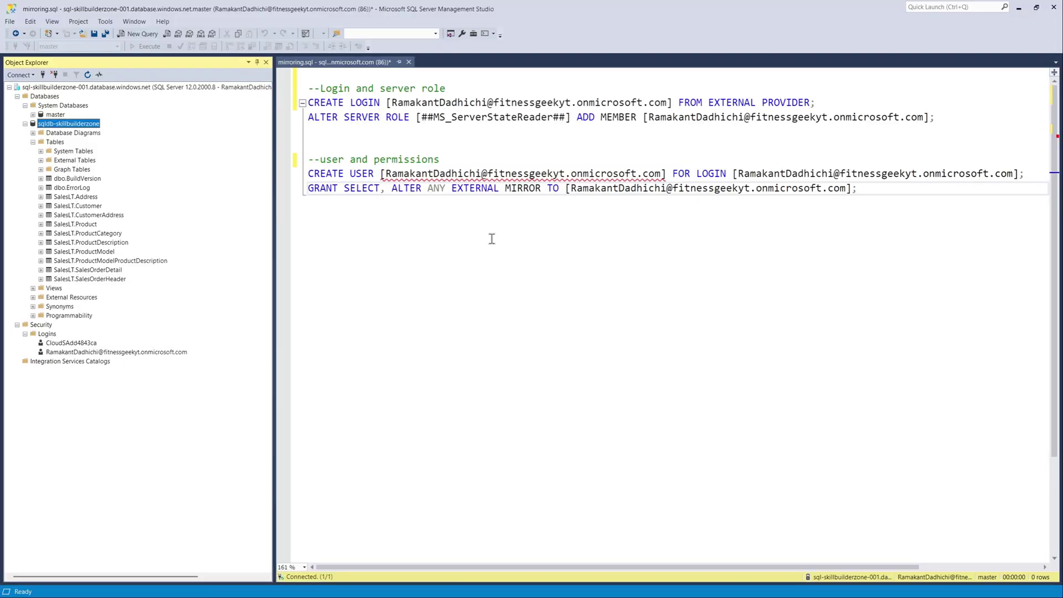
drag(938, 117, 305, 88)
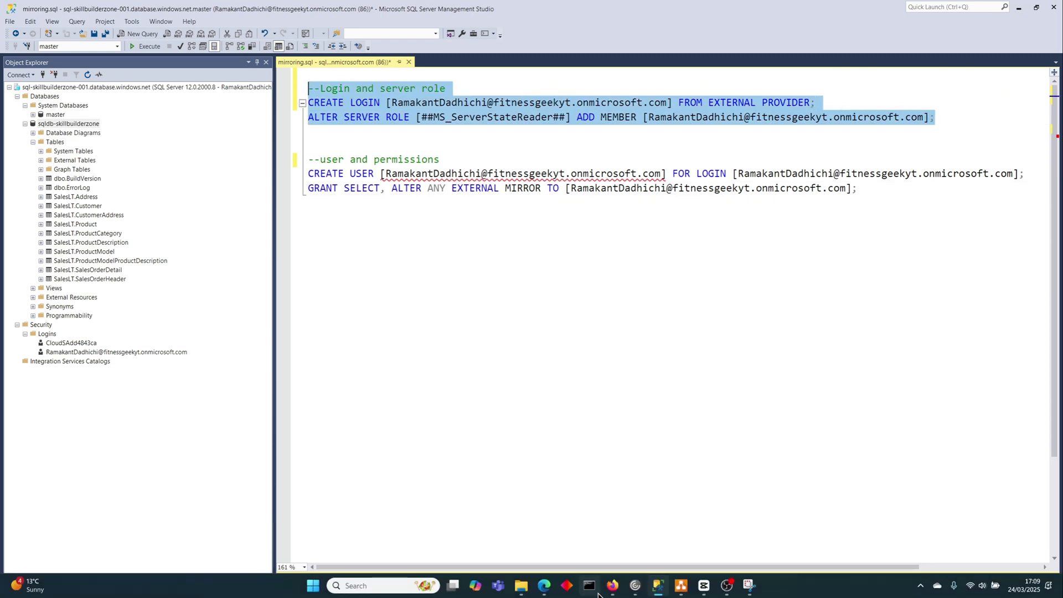
click(544, 587)
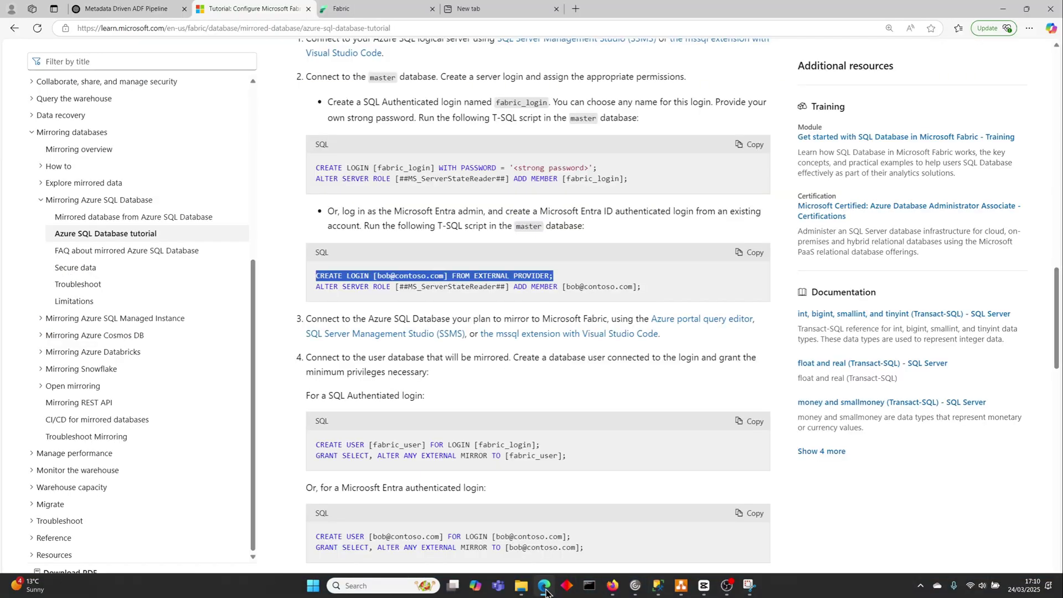
click(544, 301)
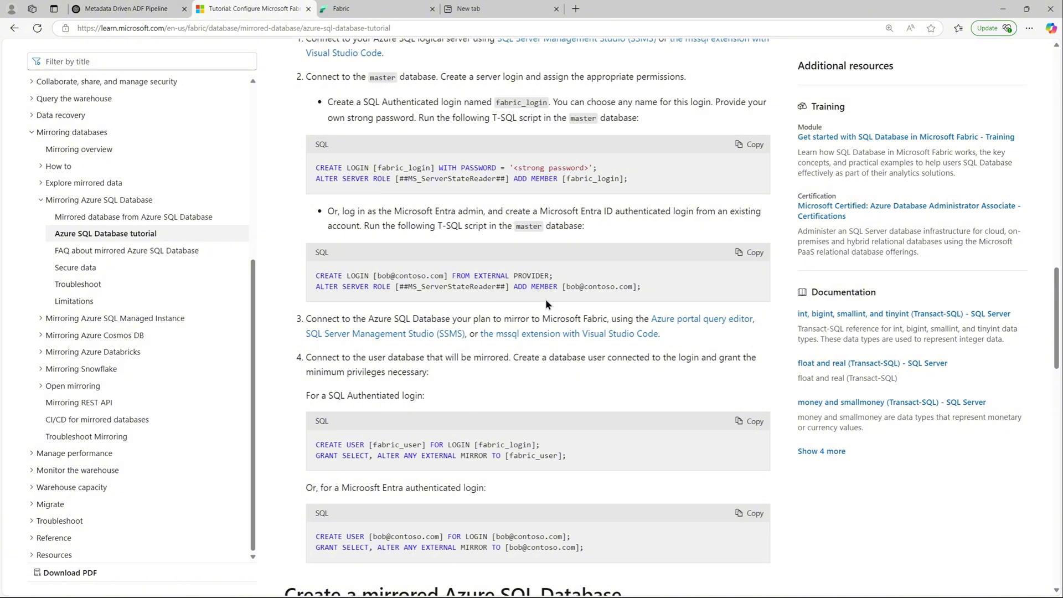
drag(642, 286, 315, 287)
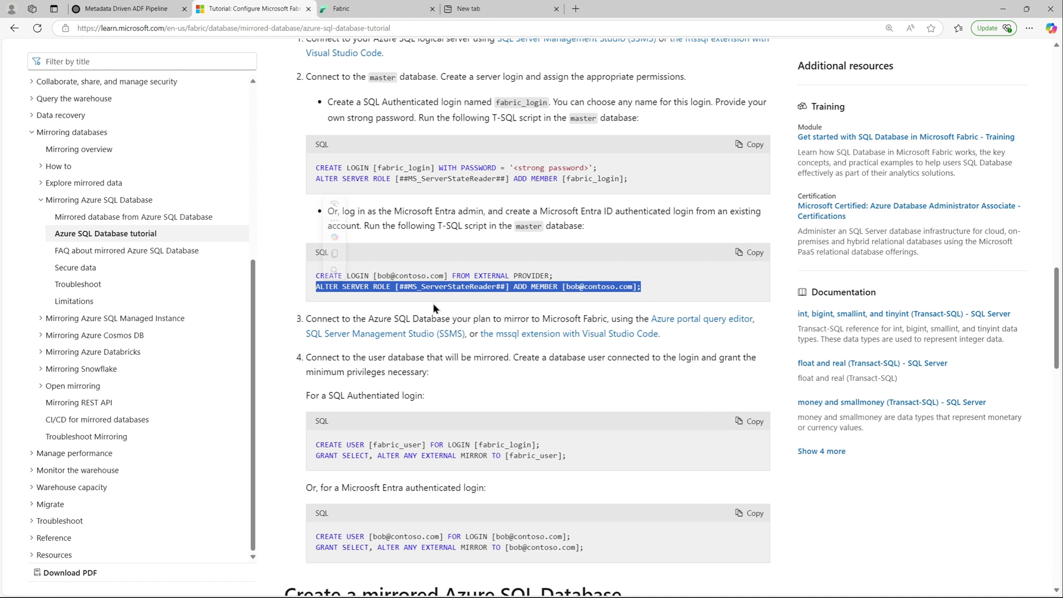
- Back in SQL Server Management Studio, try to run mirroring.sql's CREATE LOGIN and ALTER SERVER ROLE statements against master and inspect the output message
click(664, 592)
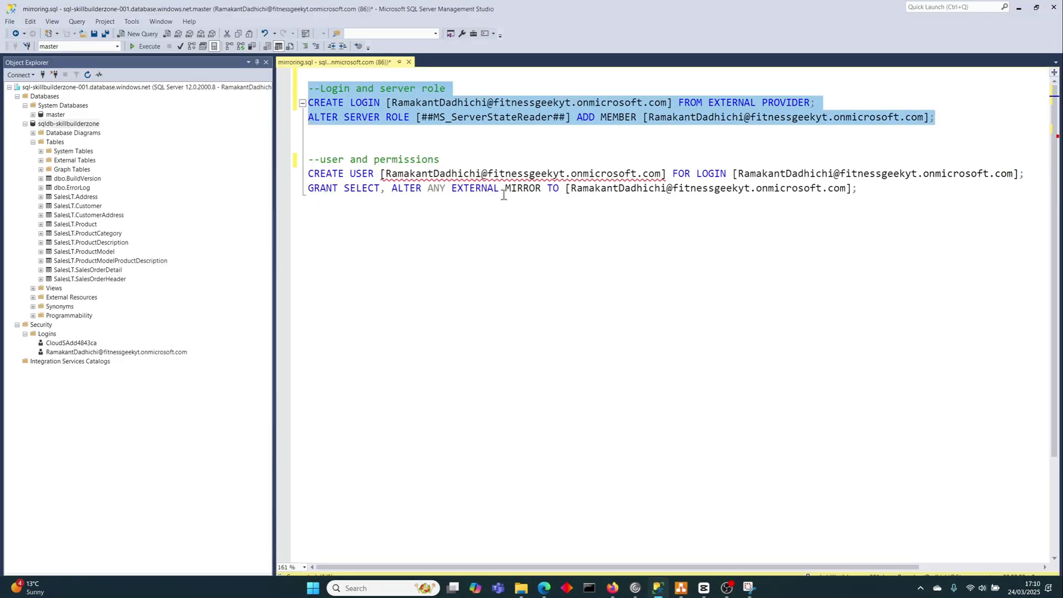
click(523, 188)
drag(950, 117, 287, 92)
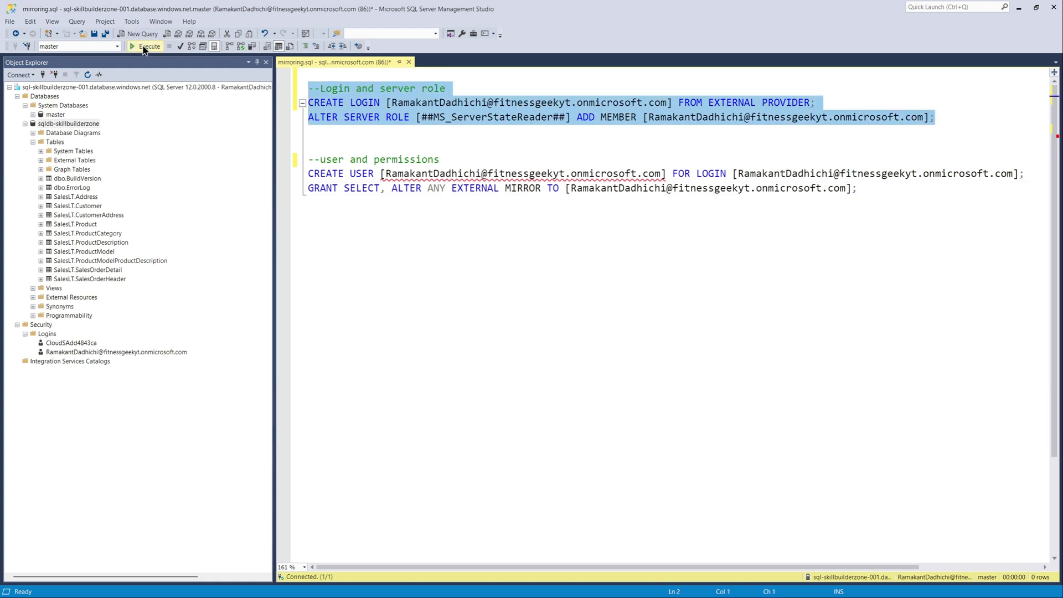
click(145, 46)
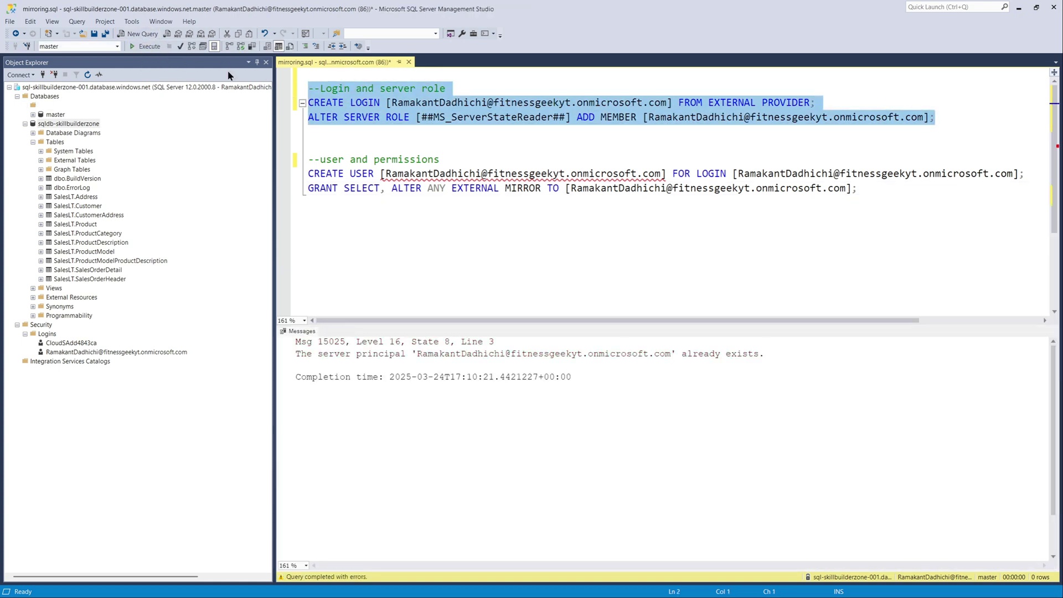
click(664, 374)
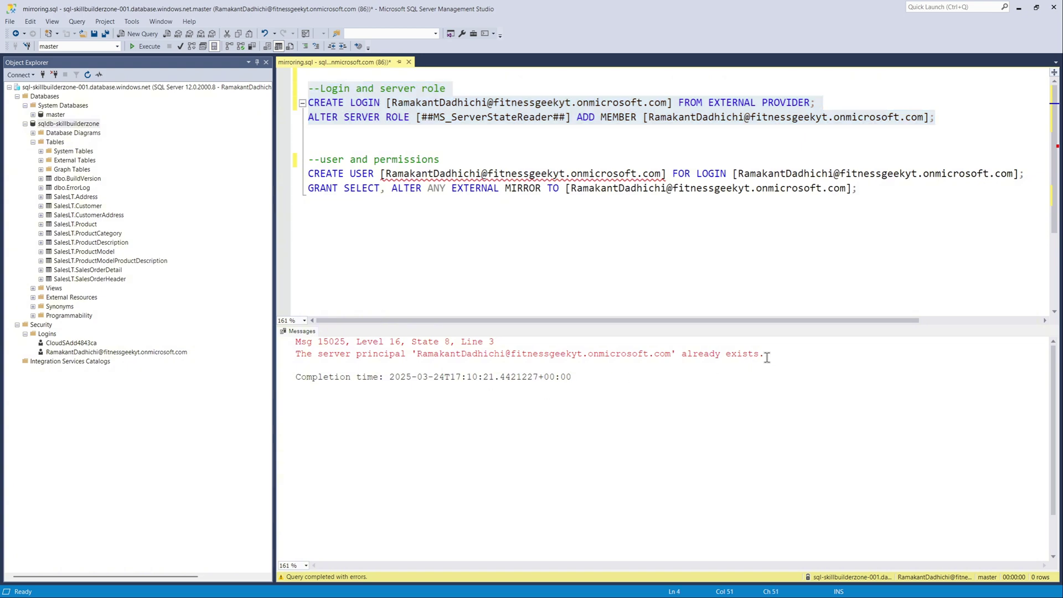
drag(767, 357, 256, 347)
- Select the "user and permissions" block in mirroring.sql and set the query's target database to sqldb-skillbuilderzone
click(371, 235)
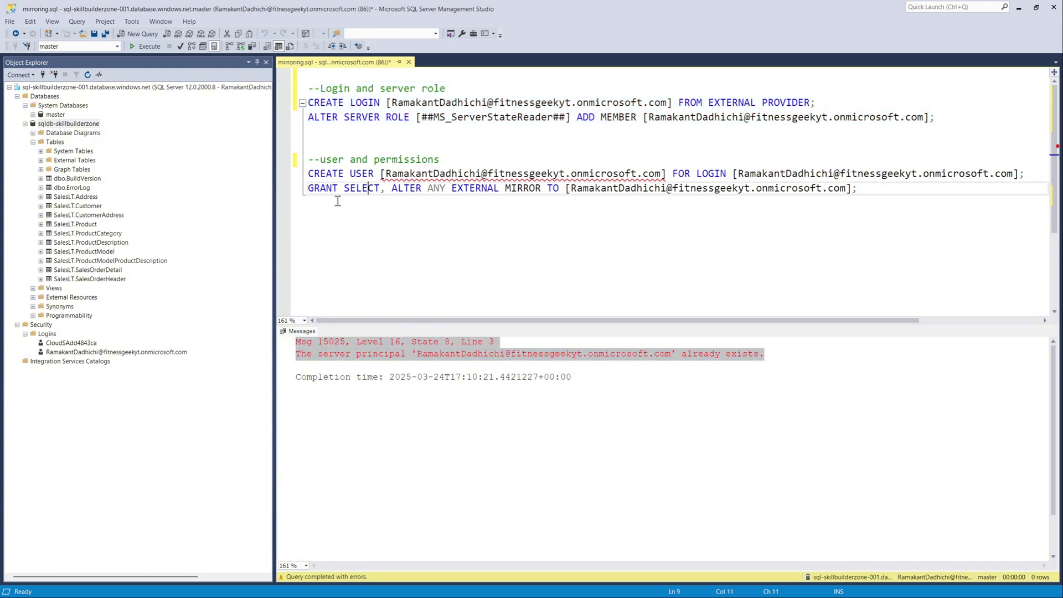
click(457, 199)
drag(856, 191, 307, 159)
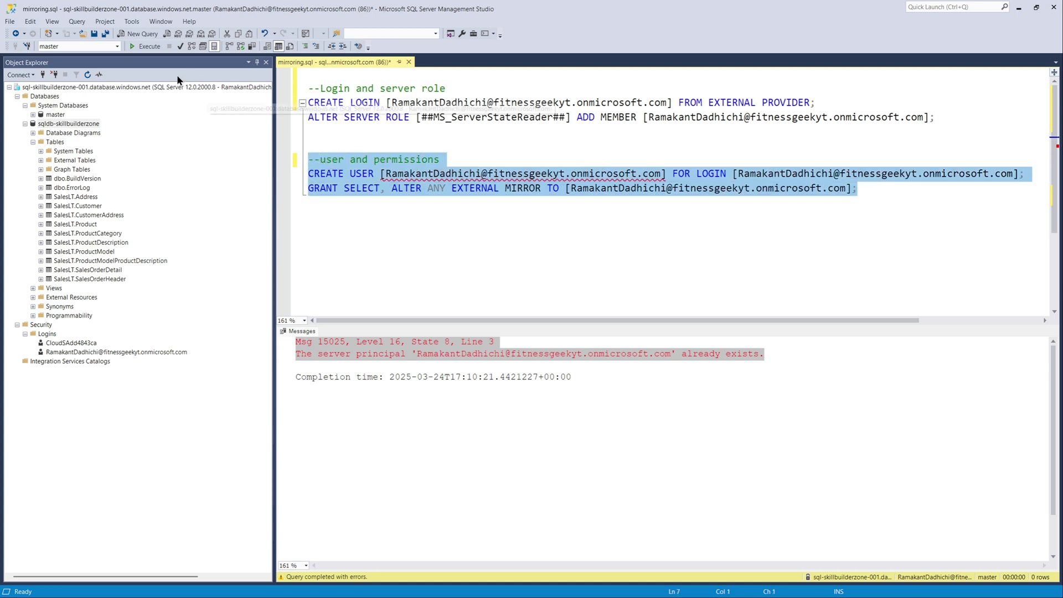
click(117, 46)
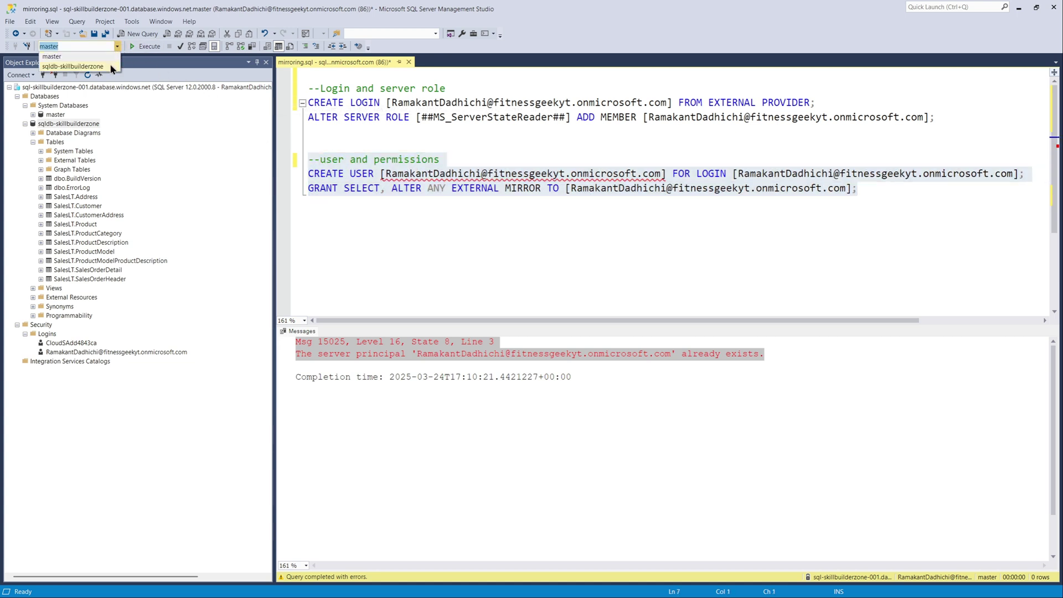
click(109, 65)
- Return to the tutorial and read how to create the database user and grant minimum privileges for a Microsoft Entra authenticated login
click(537, 585)
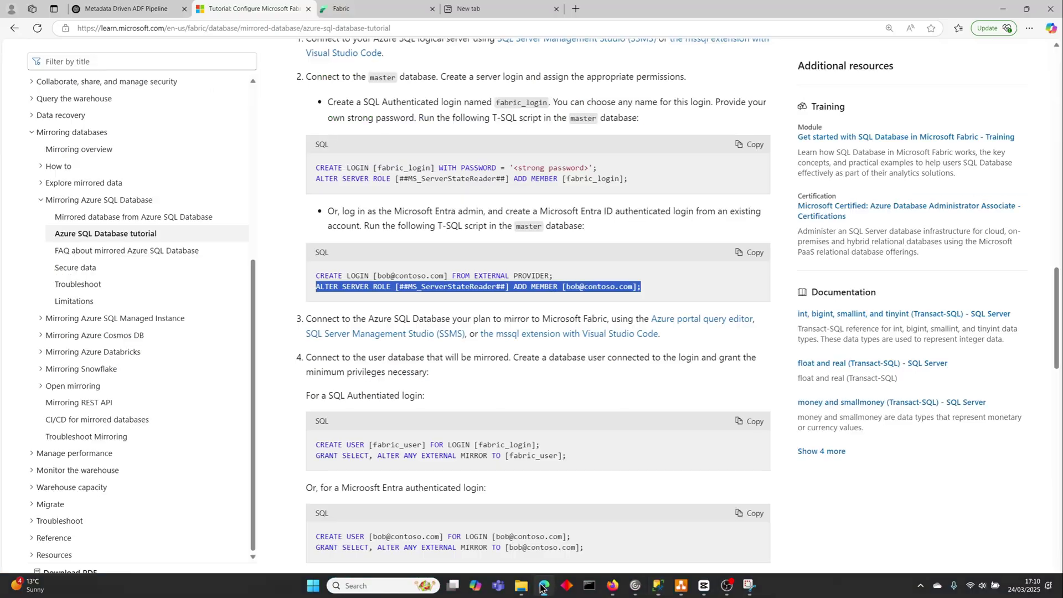
scroll(589, 400, down, 1)
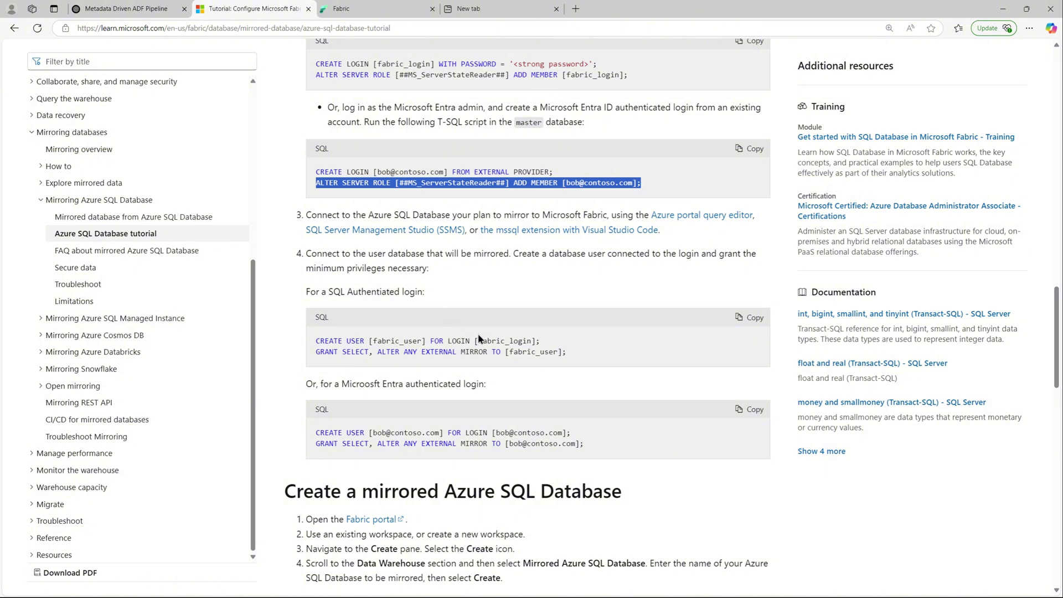
drag(431, 269, 302, 277)
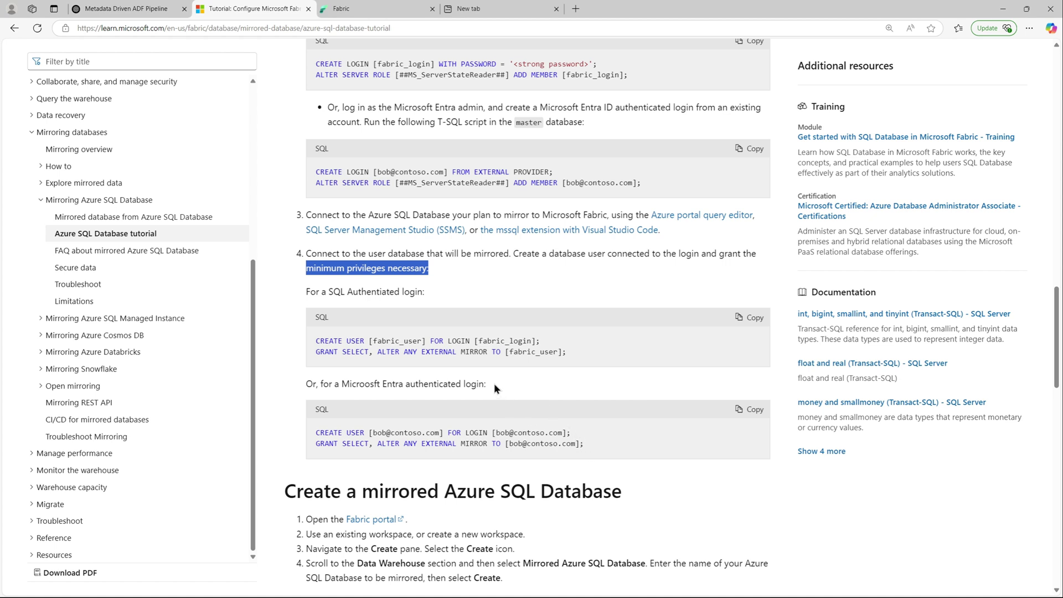
drag(493, 383, 304, 388)
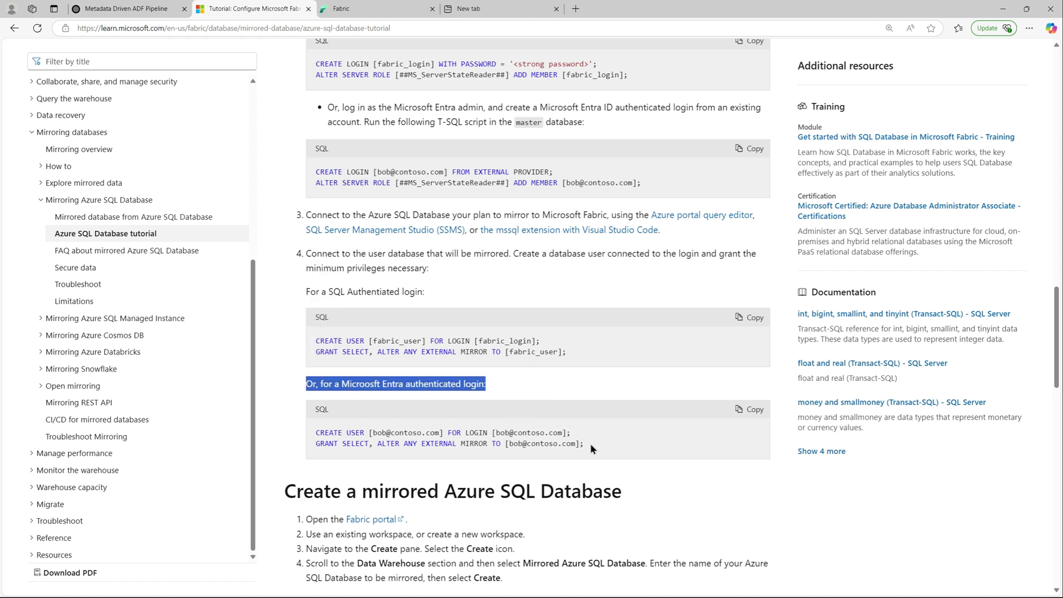
drag(590, 444, 315, 434)
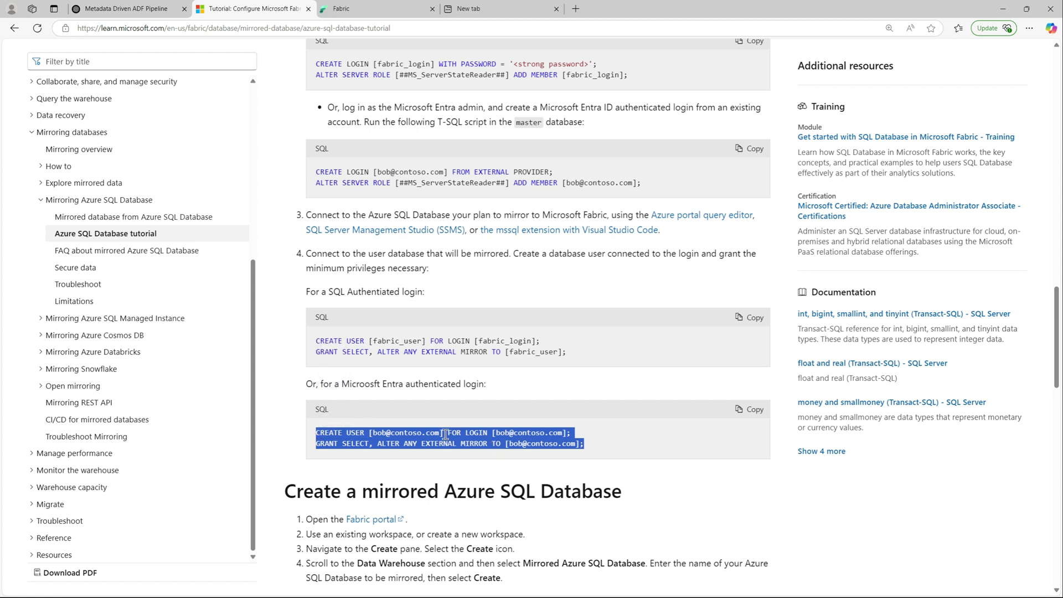
click(410, 445)
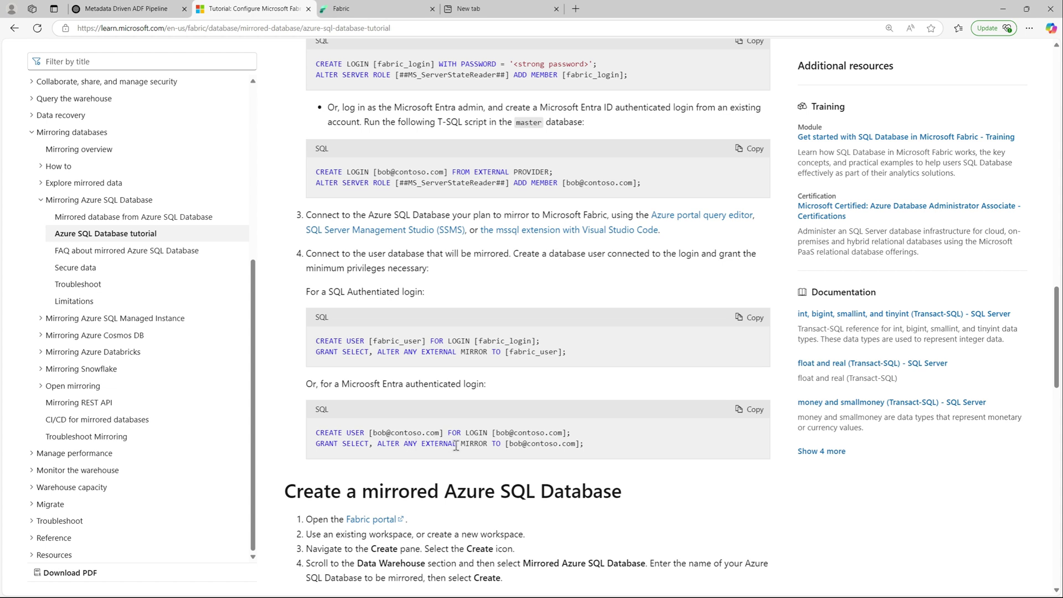
- Highlight the tutorial's SELECT, ALTER ANY EXTERNAL MIRROR grant, switch to SQL Server Management Studio and try to run the "user and permissions" block against sqldb-skillbuilderzone
drag(488, 444, 341, 444)
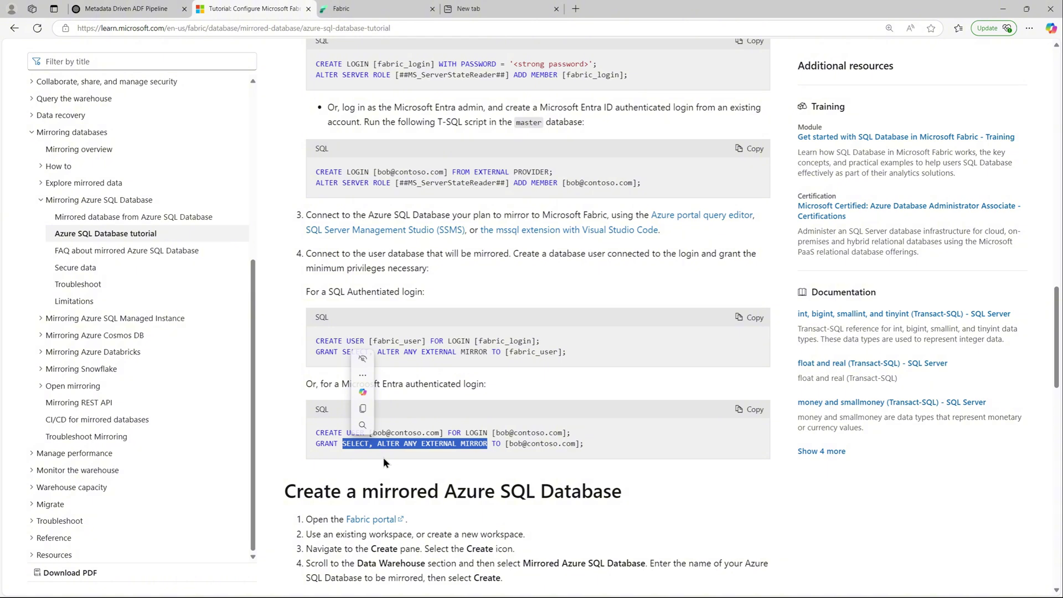
click(603, 444)
click(666, 591)
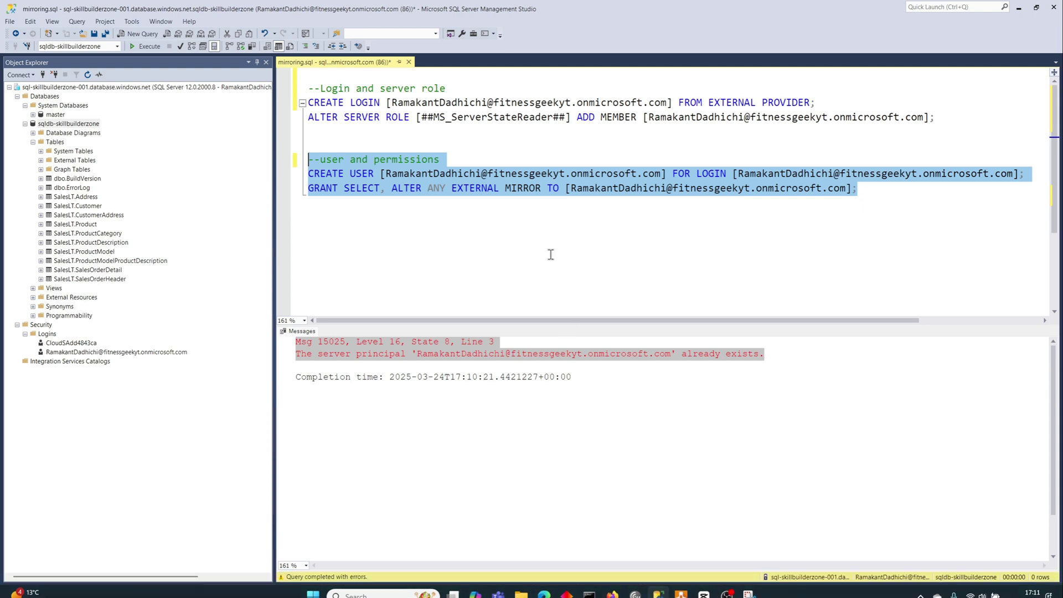
drag(858, 188, 307, 160)
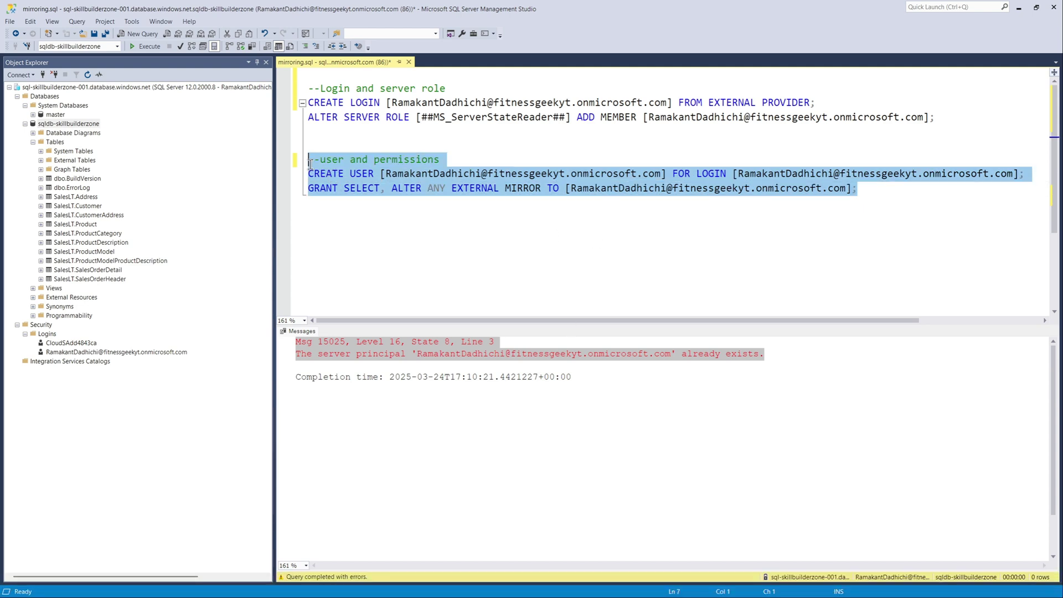
click(147, 45)
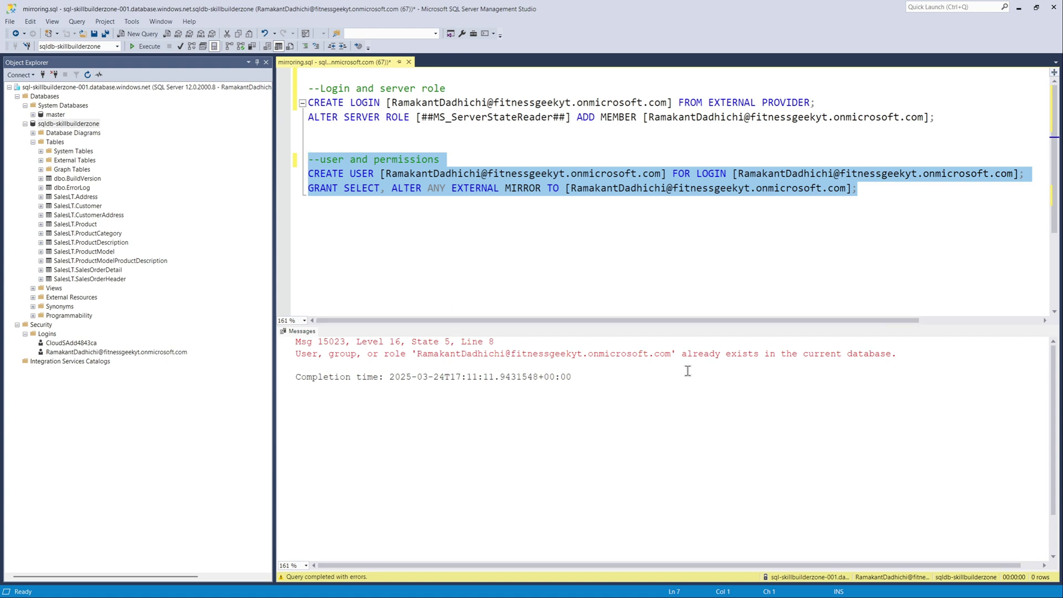
click(416, 252)
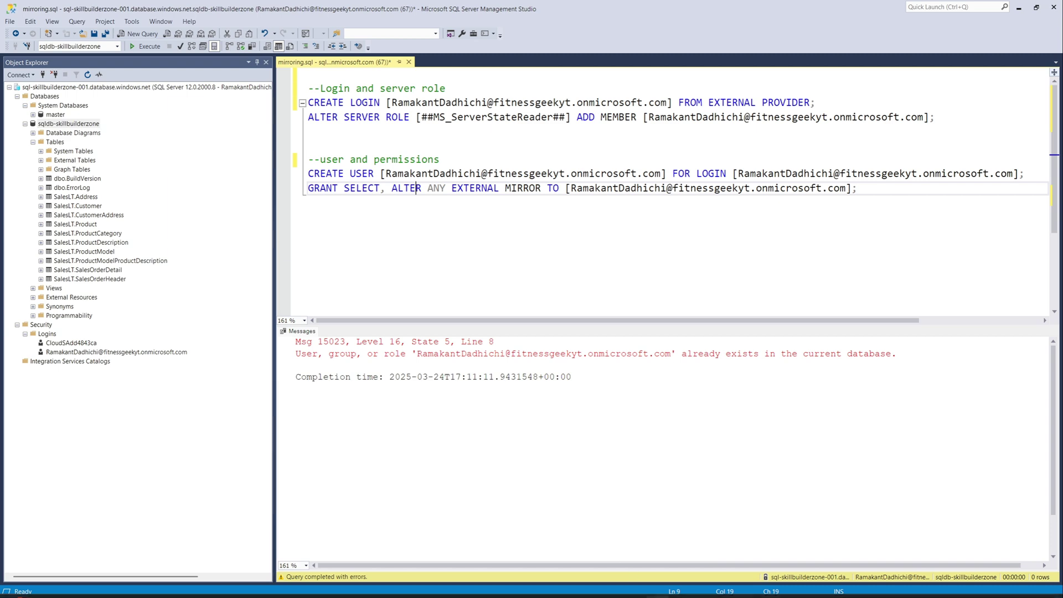
- Return to the tutorial in Edge and read the sections on creating a mirrored Azure SQL Database and connecting to it
mouse_move(611, 591)
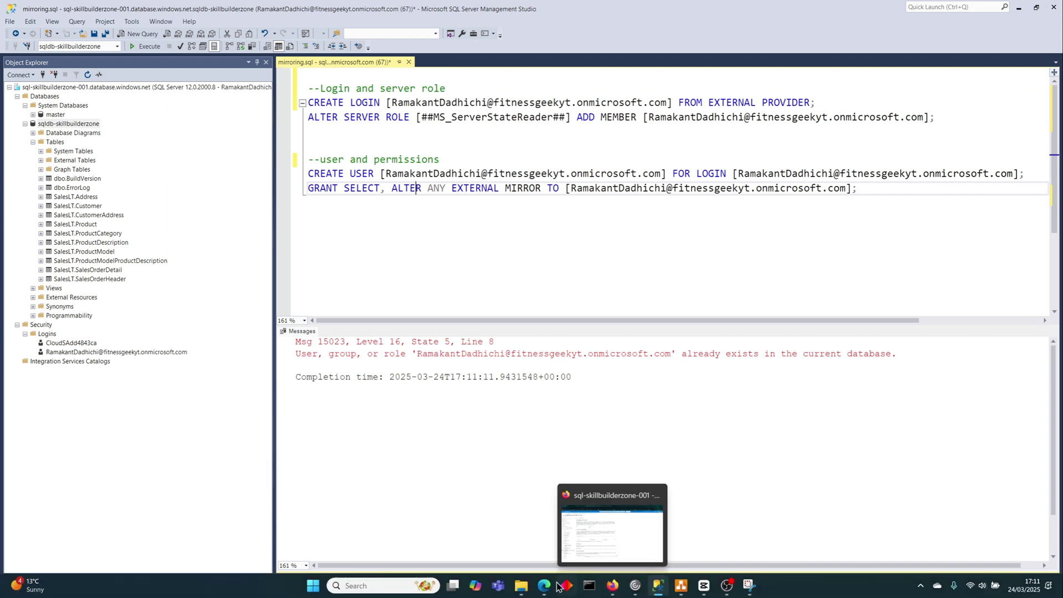
click(543, 592)
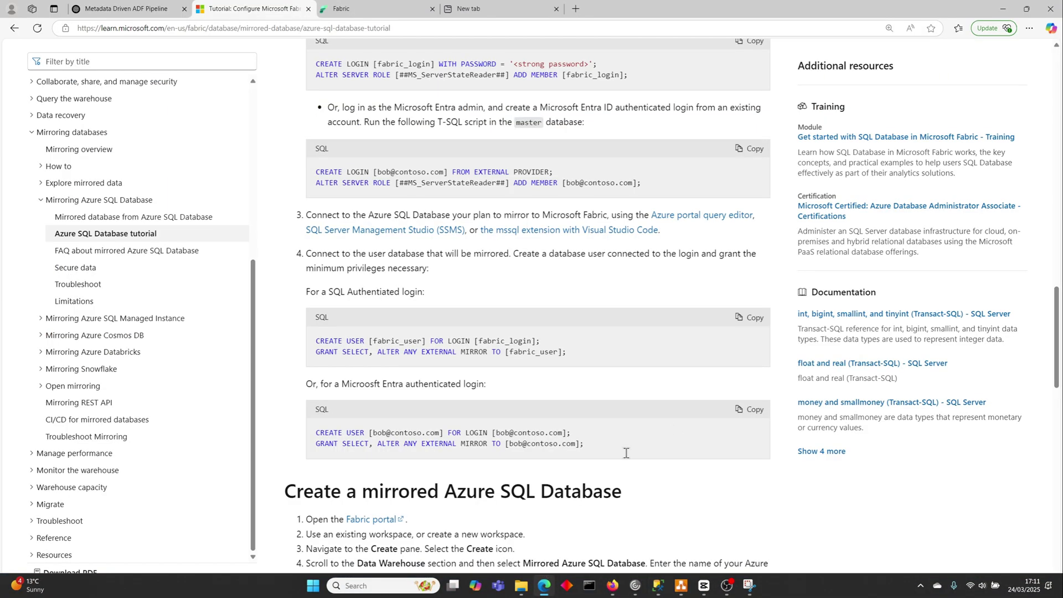
scroll(681, 435, down, 5)
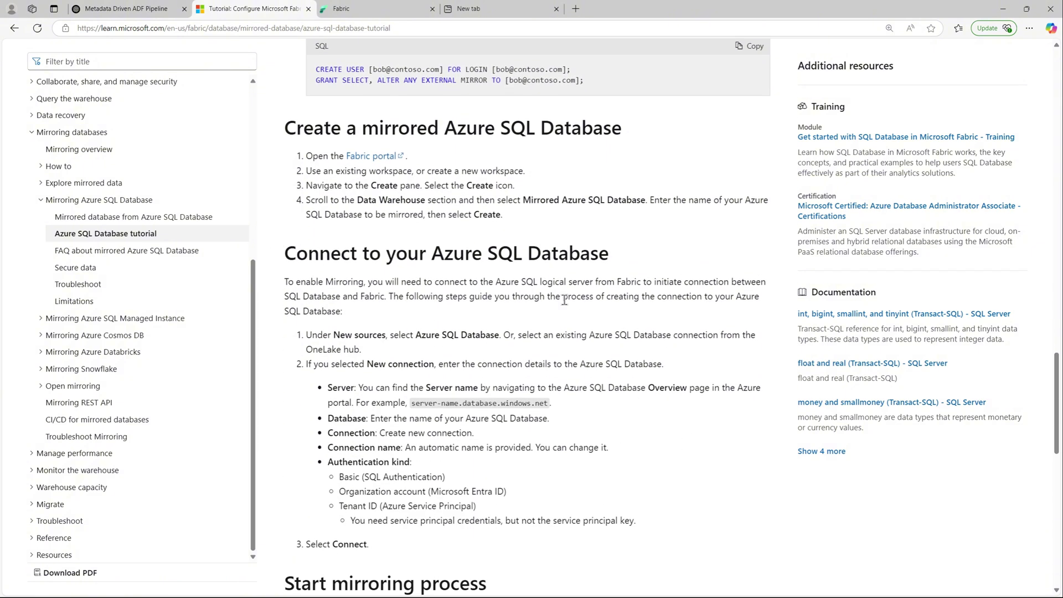
- In Microsoft Fabric, open the DataEngineering_Dev workspace's root folder and enlarge its item list to review the existing items
mouse_move(611, 591)
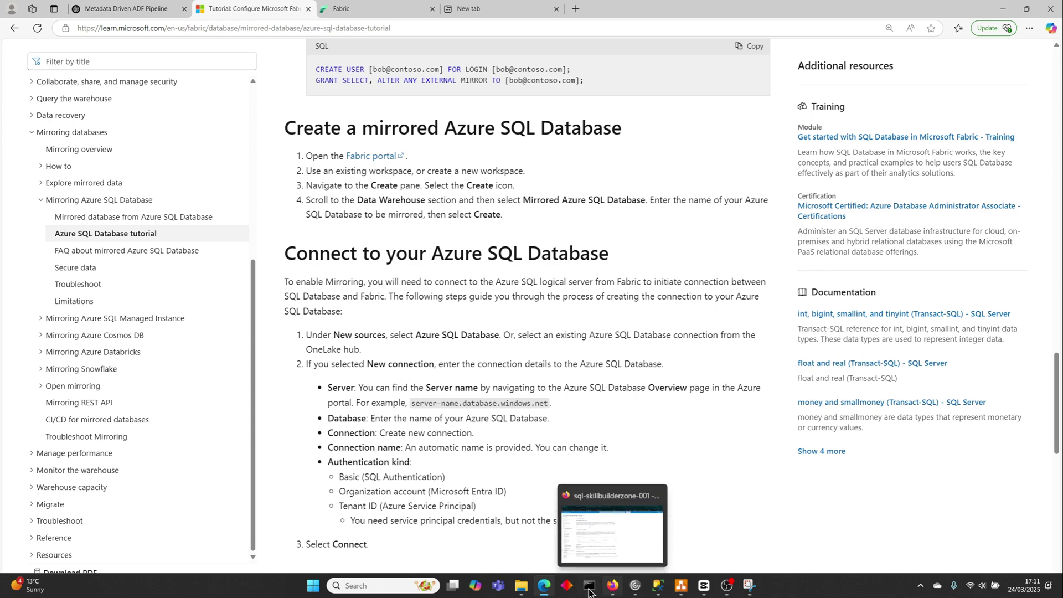
click(362, 7)
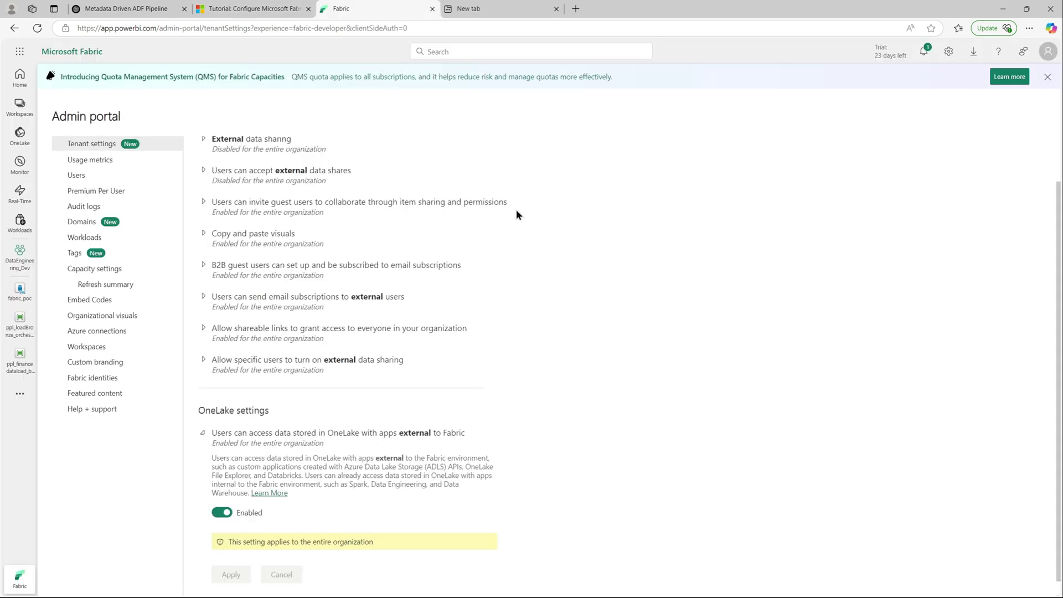
click(20, 255)
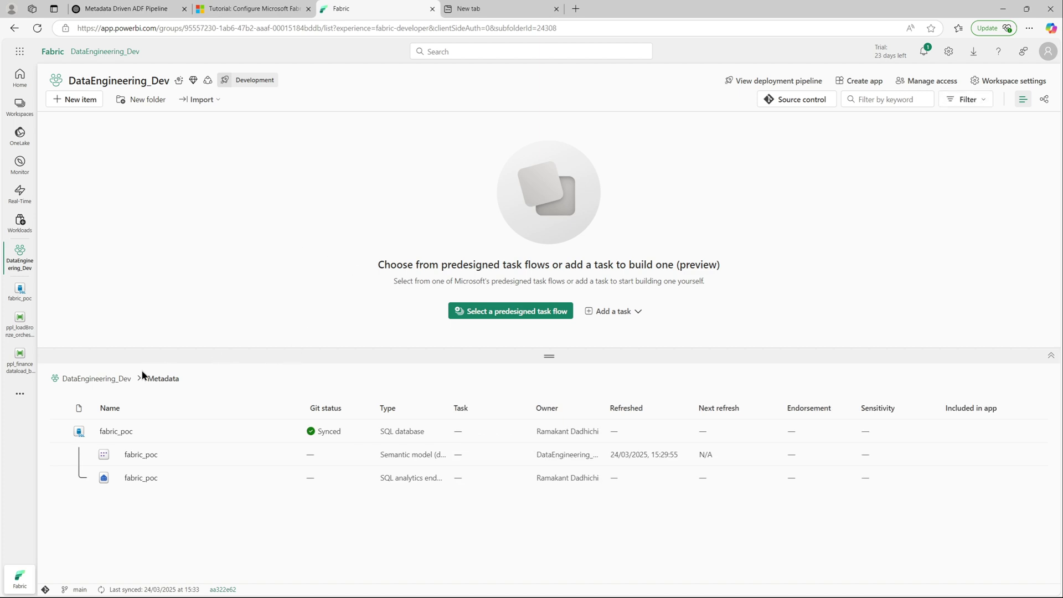
click(109, 381)
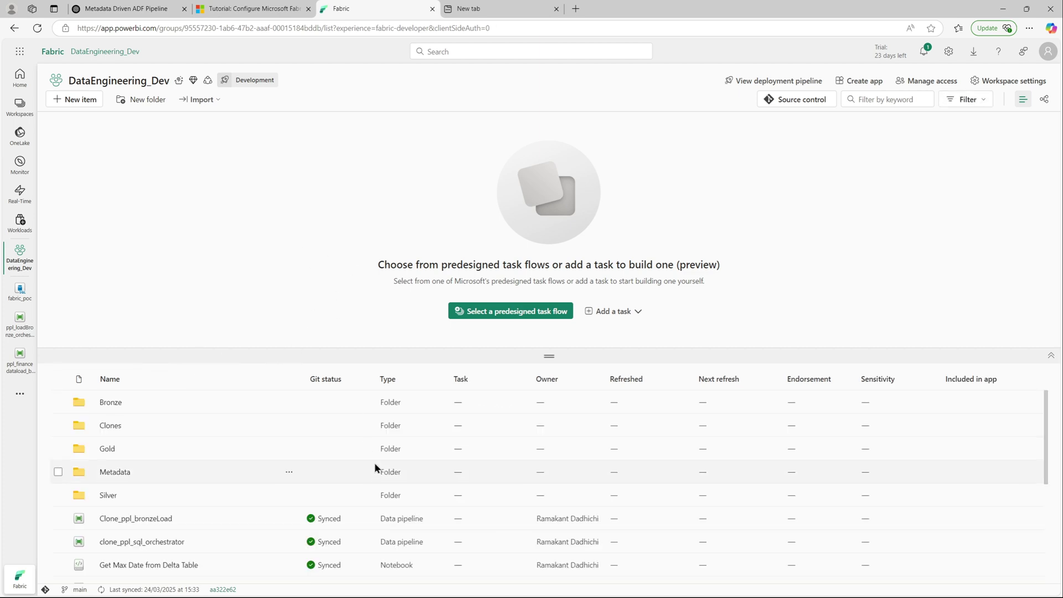
scroll(375, 463, down, 5)
drag(548, 355, 549, 242)
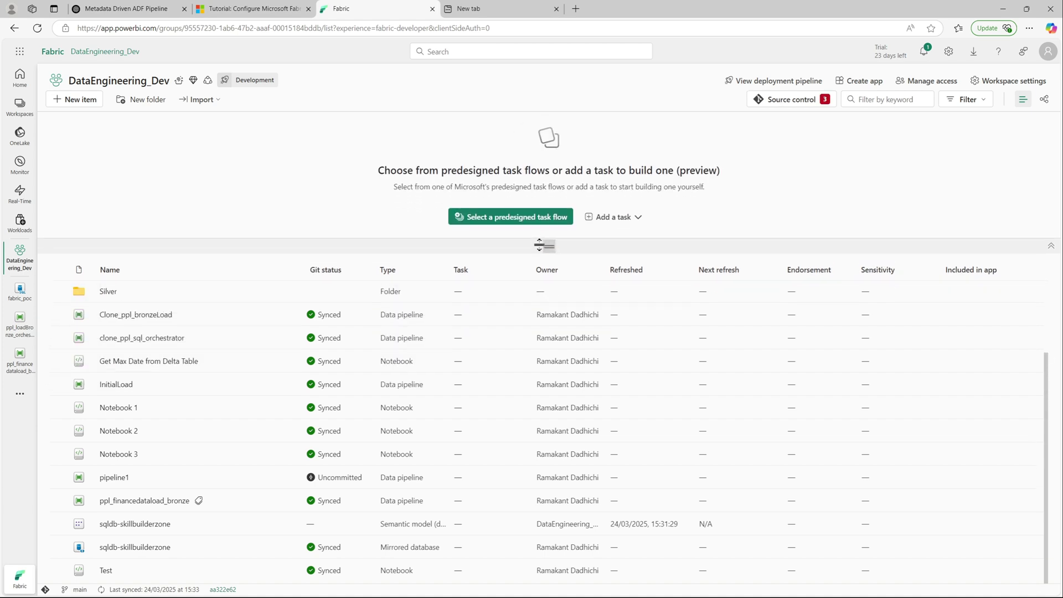
- Start a new Mirrored Azure SQL Database item in DataEngineering_Dev with Azure SQL database as its new source
click(89, 102)
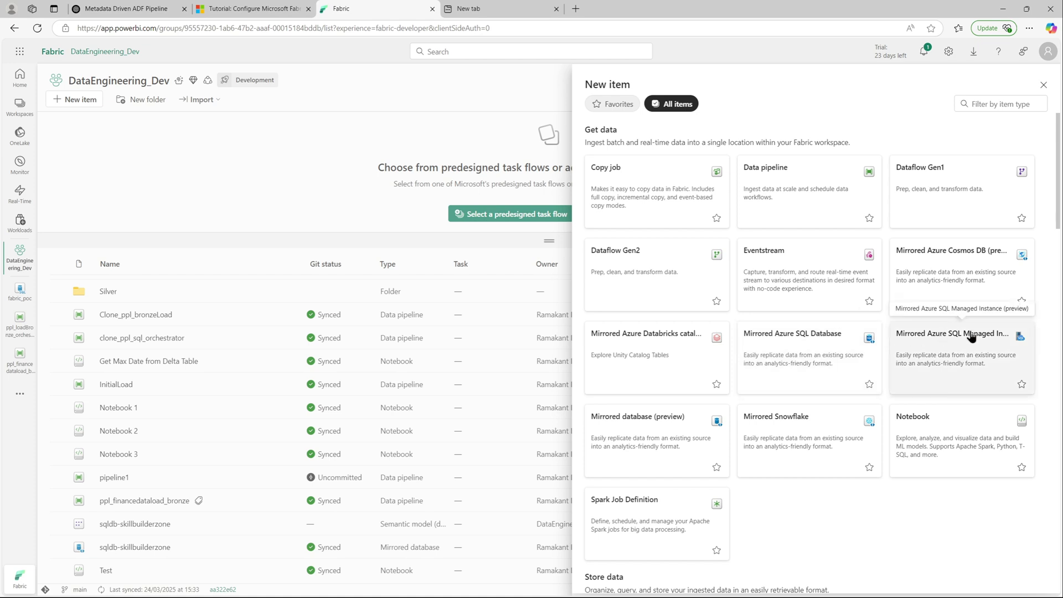
click(839, 337)
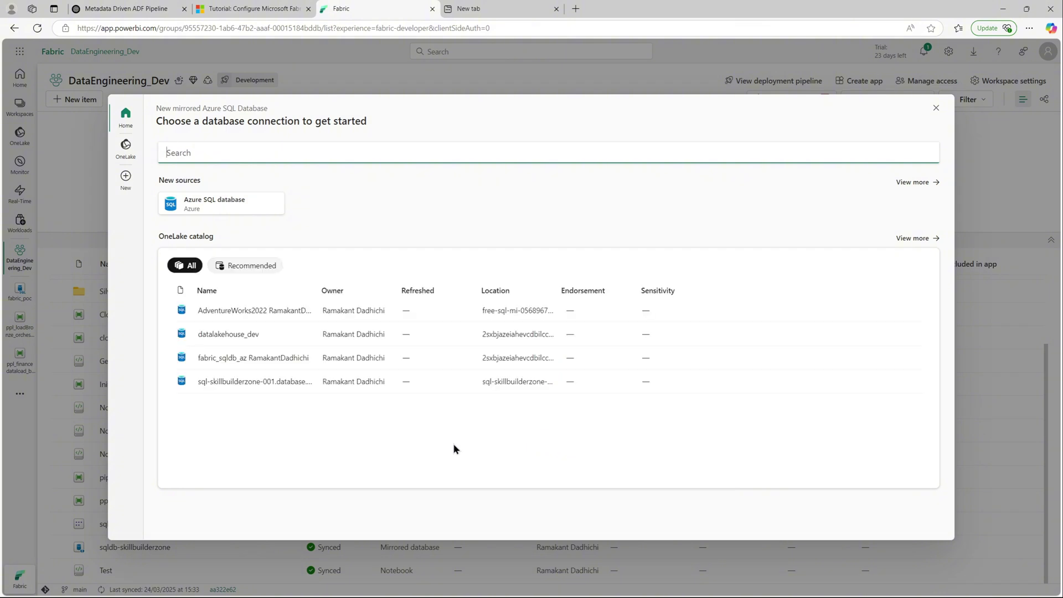
click(224, 209)
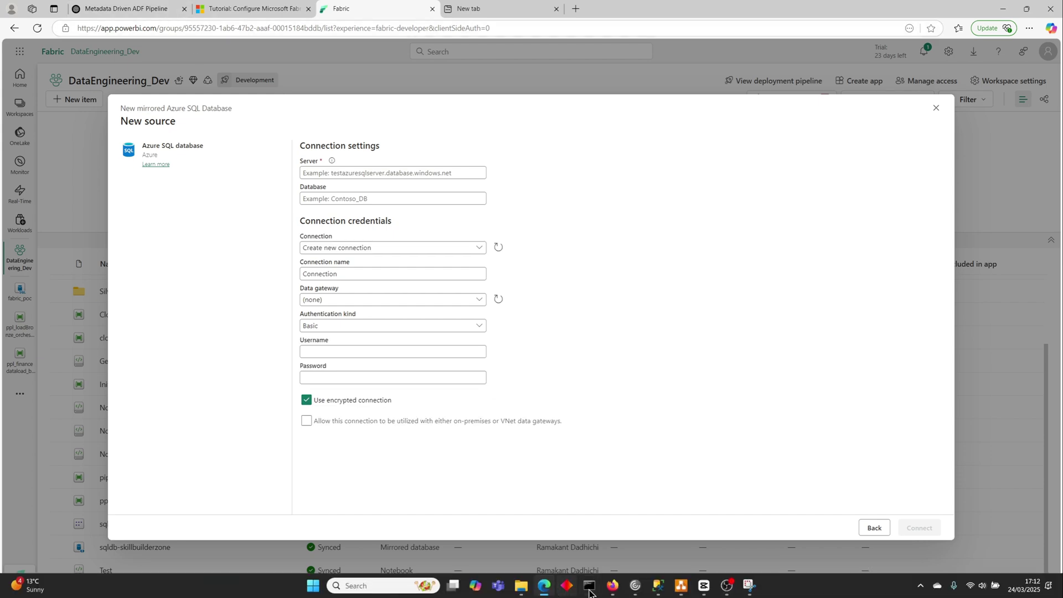
- Copy the server name from sql-skillbuilderzone-001's overview in the Azure portal and set it as the Fabric connection's server
click(589, 586)
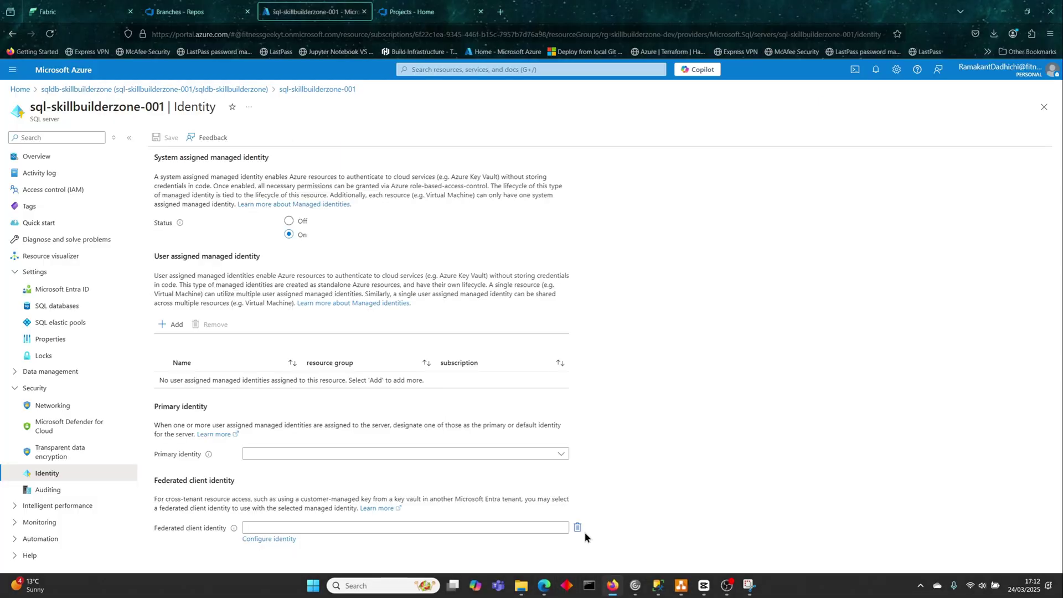
click(46, 162)
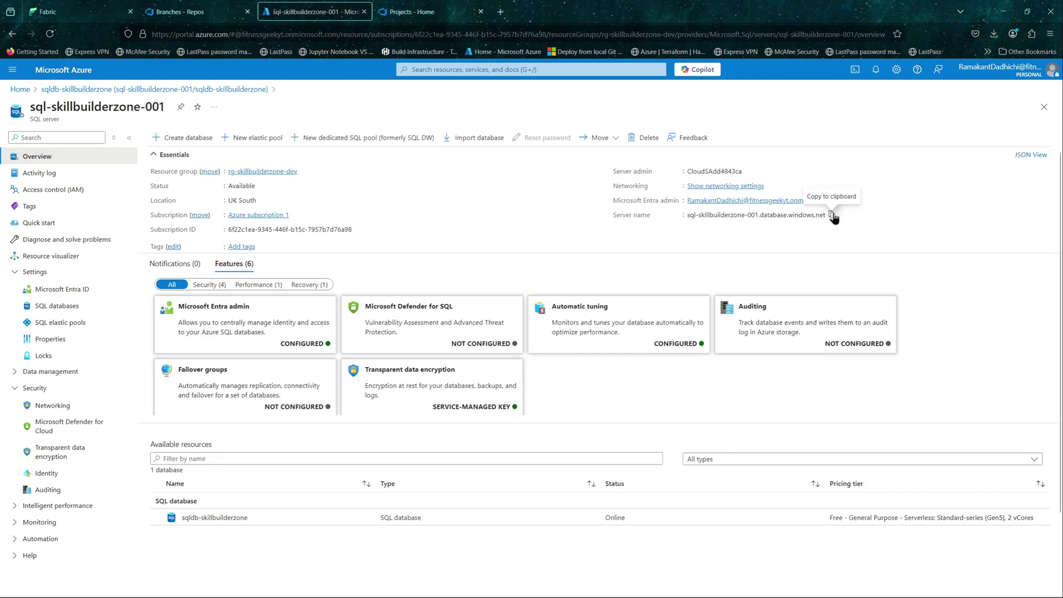
click(832, 216)
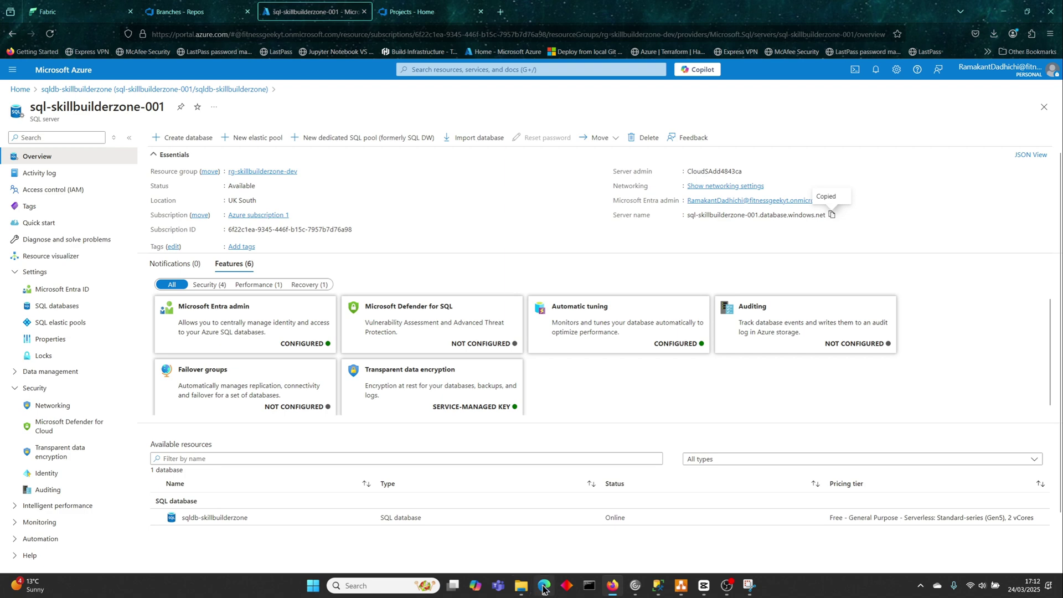
click(542, 588)
click(374, 173)
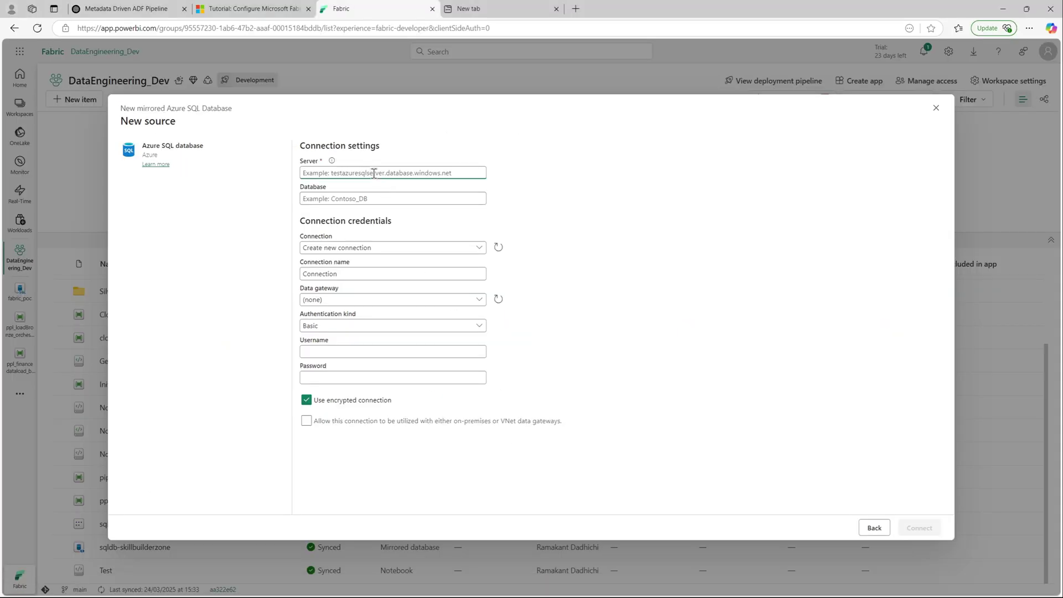
key(ctrl+v)
- Copy the database name sqldb-skillbuilderzone from the Azure portal and set it as the Fabric connection's database
click(381, 198)
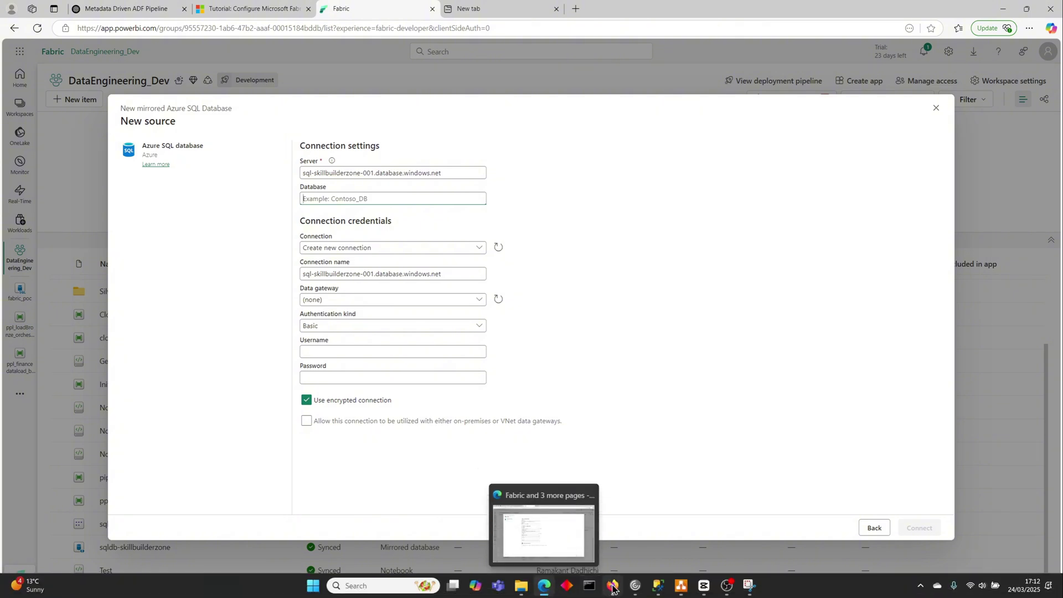
click(613, 585)
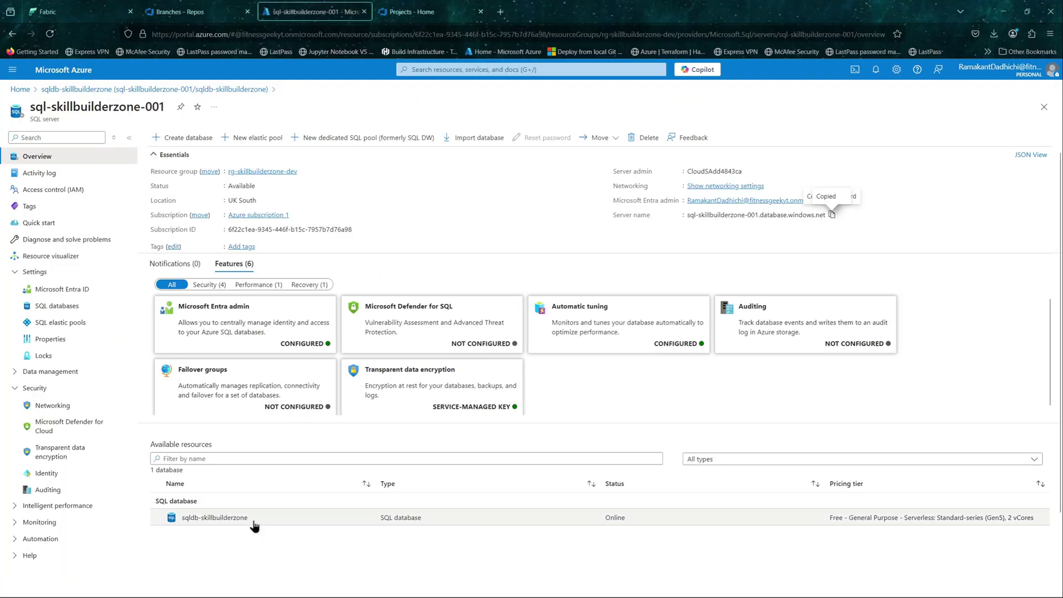
drag(253, 523, 180, 526)
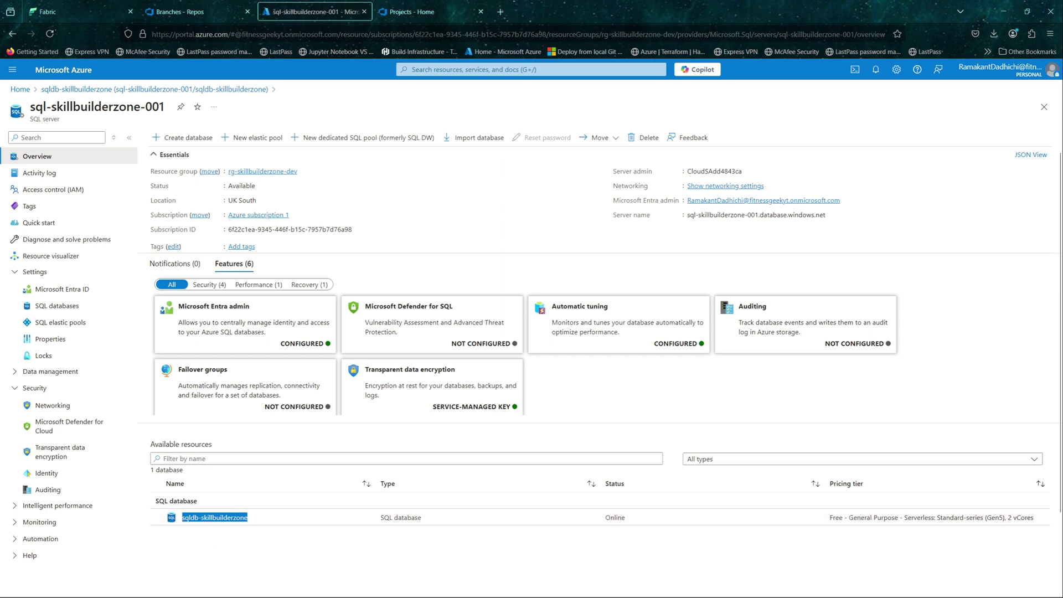
click(613, 586)
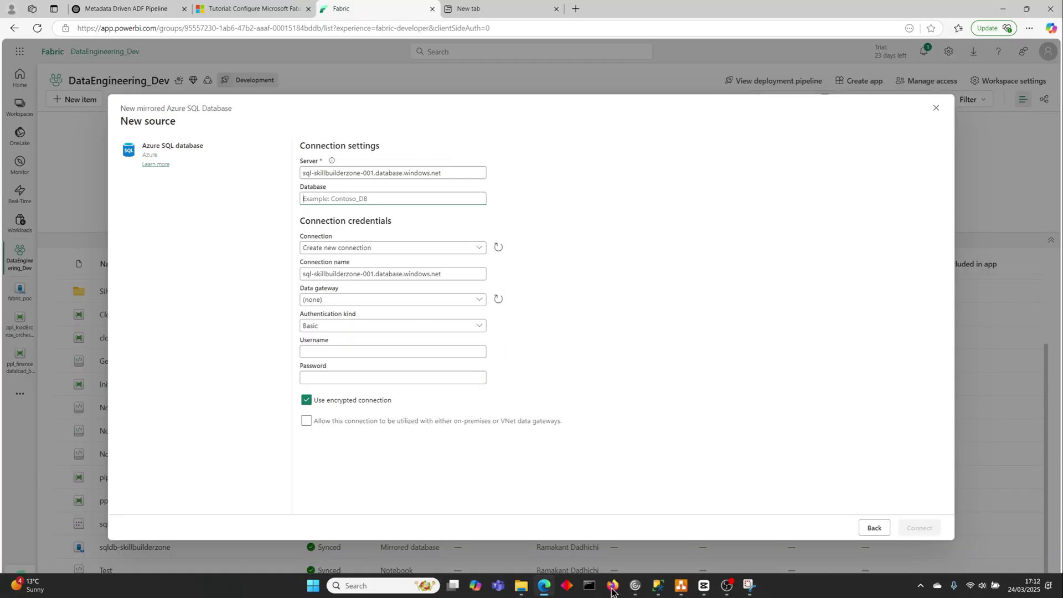
click(313, 200)
key(ctrl+v)
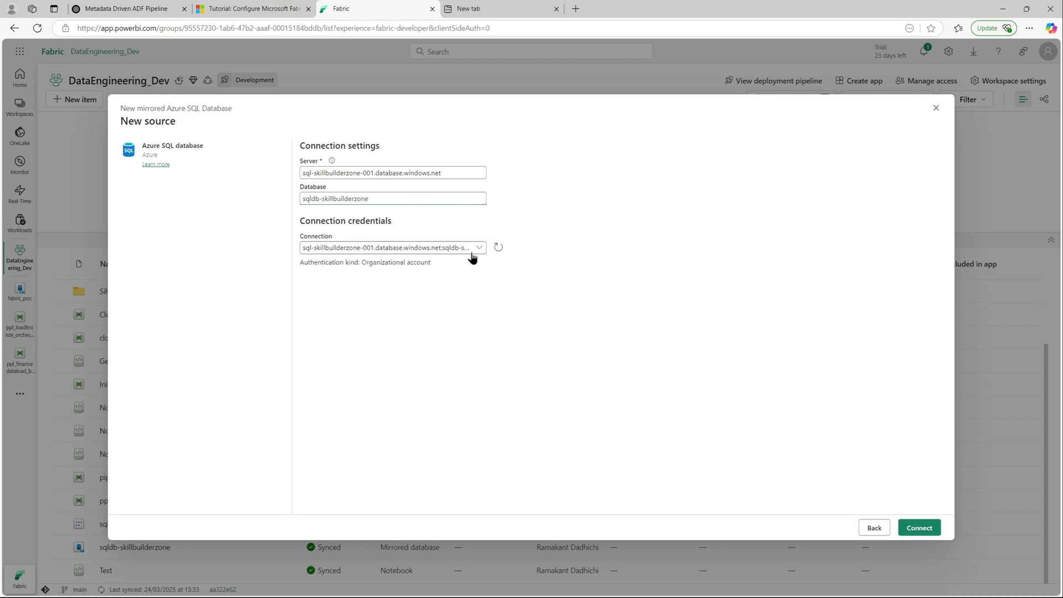
- Choose to create a new connection instead of the existing one and name it mirror
click(474, 250)
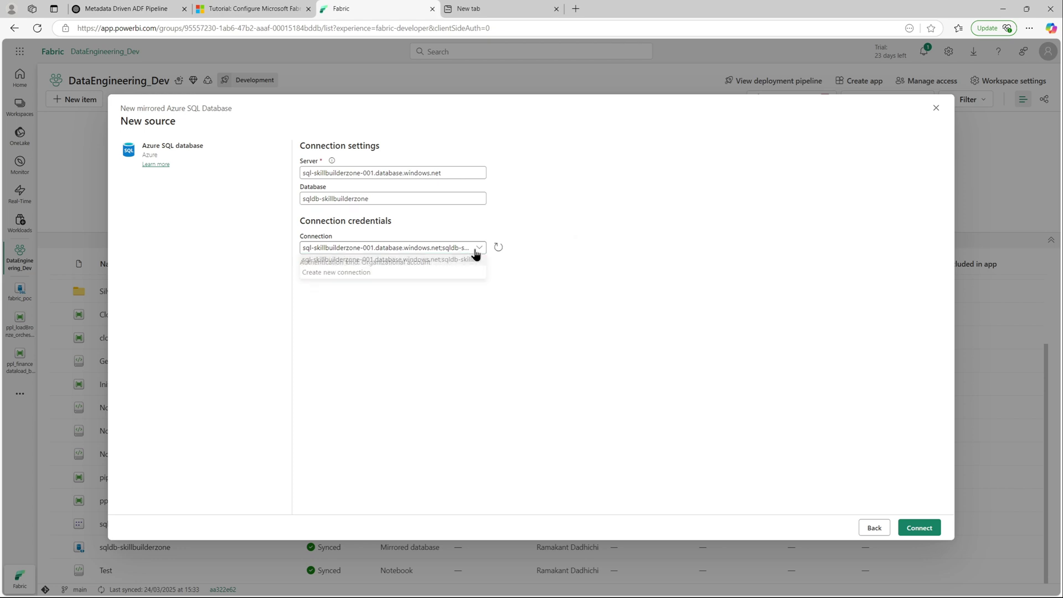
click(424, 272)
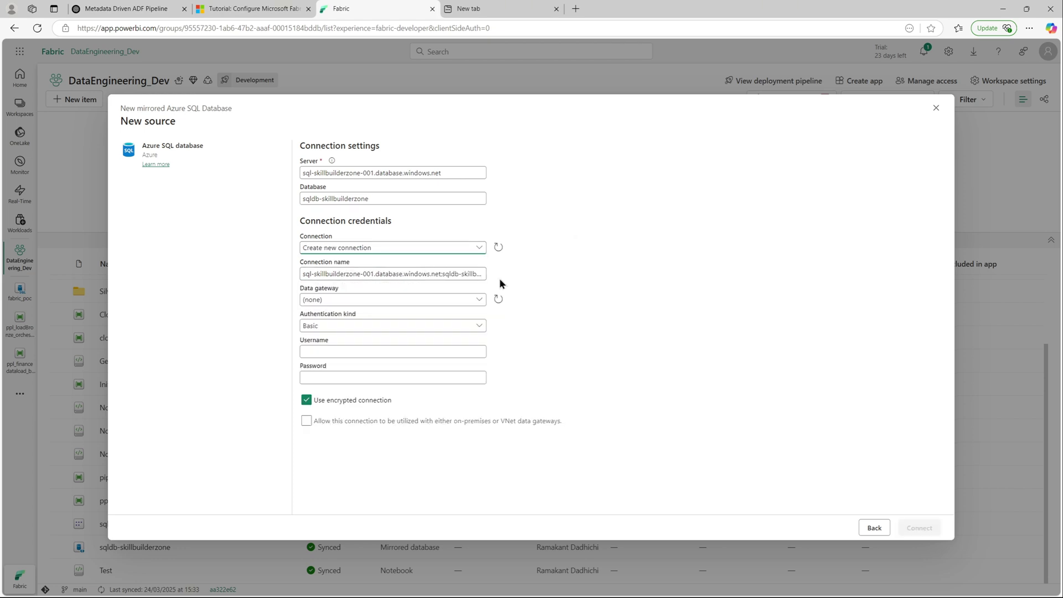
click(465, 274)
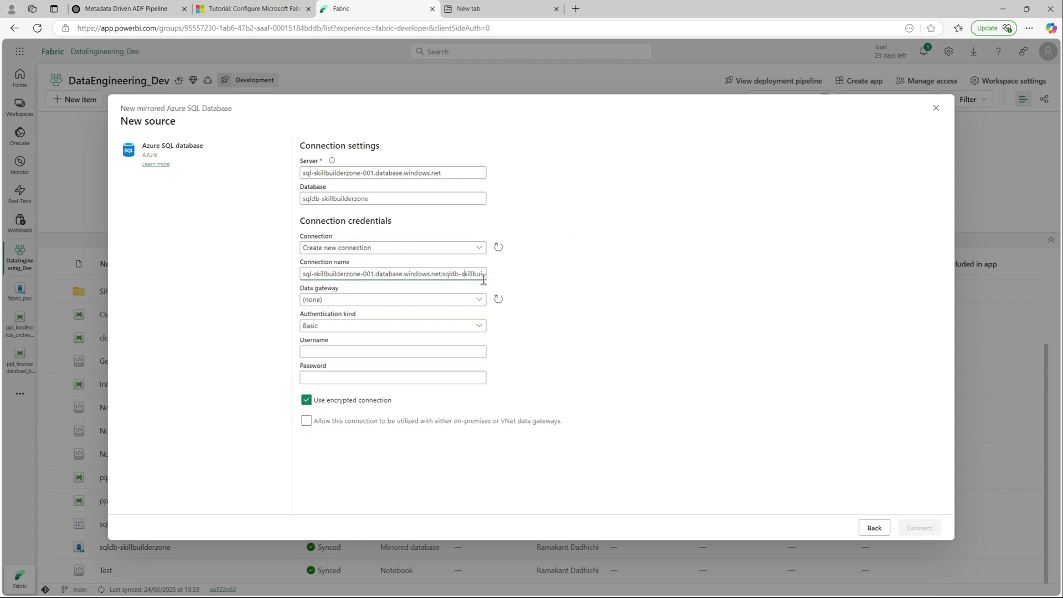
key(ctrl+a)
key(BackSpace)
text(m)
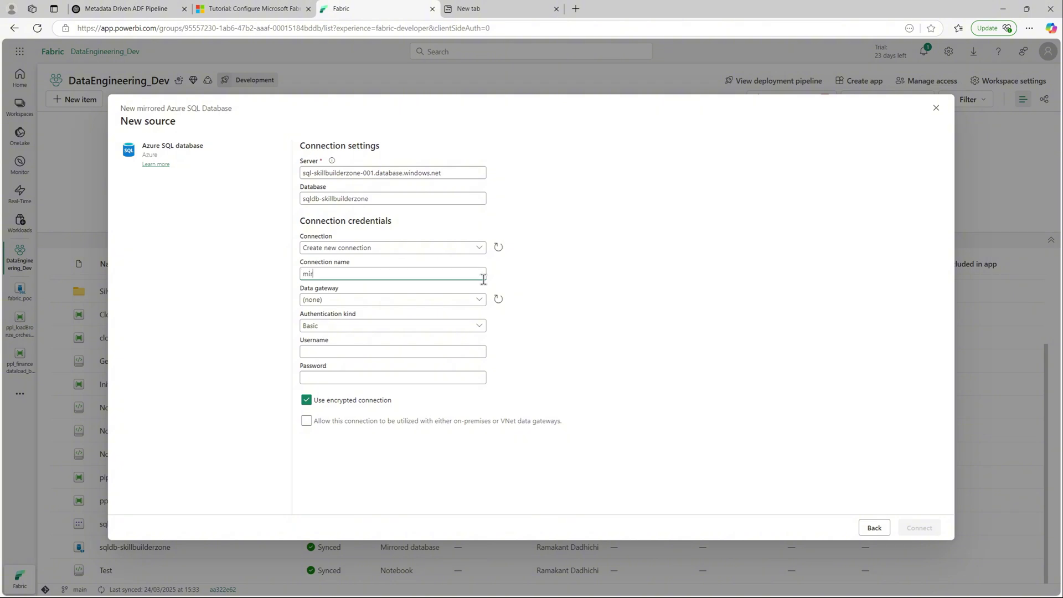
click(564, 259)
- Set the authentication kind to Organizational account and connect to the Azure SQL database
click(466, 328)
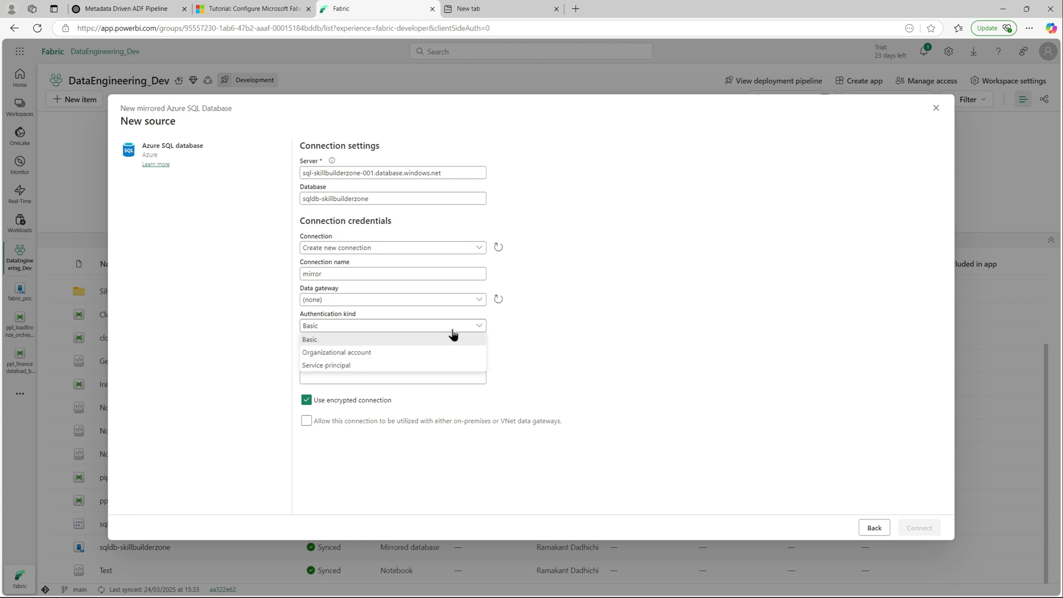
click(367, 353)
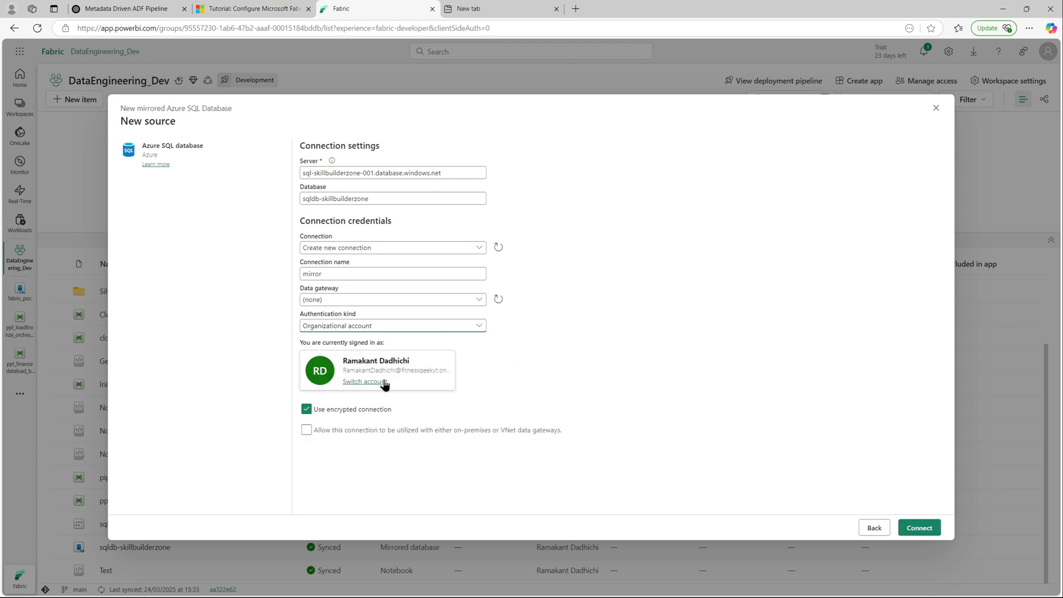
click(920, 527)
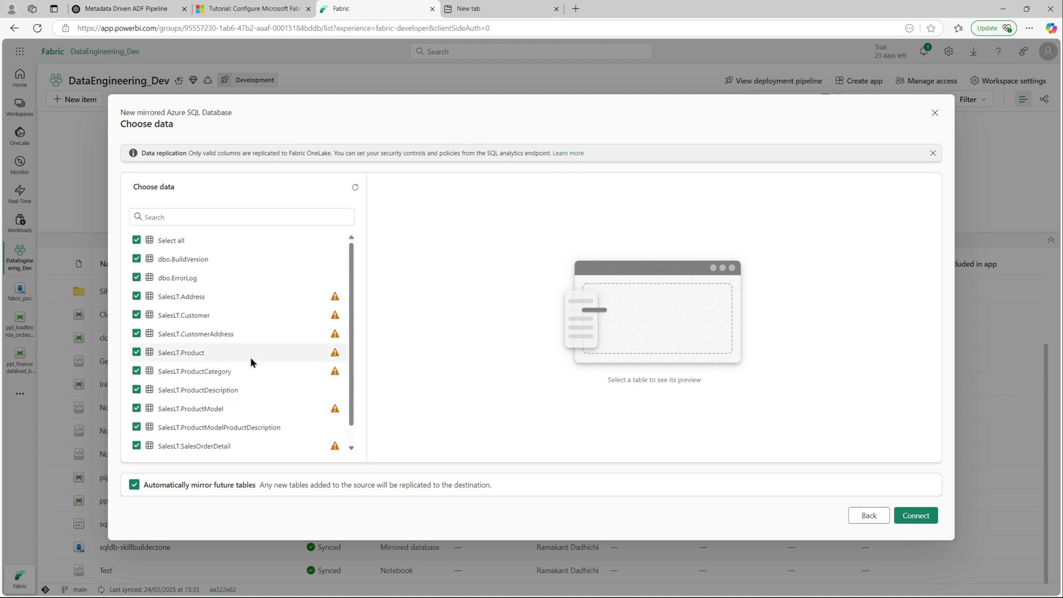
- Review the tables offered for mirroring and inspect the replication warnings on SalesLT.SalesOrderDetail and SalesLT.ProductModel
scroll(253, 360, down, 1)
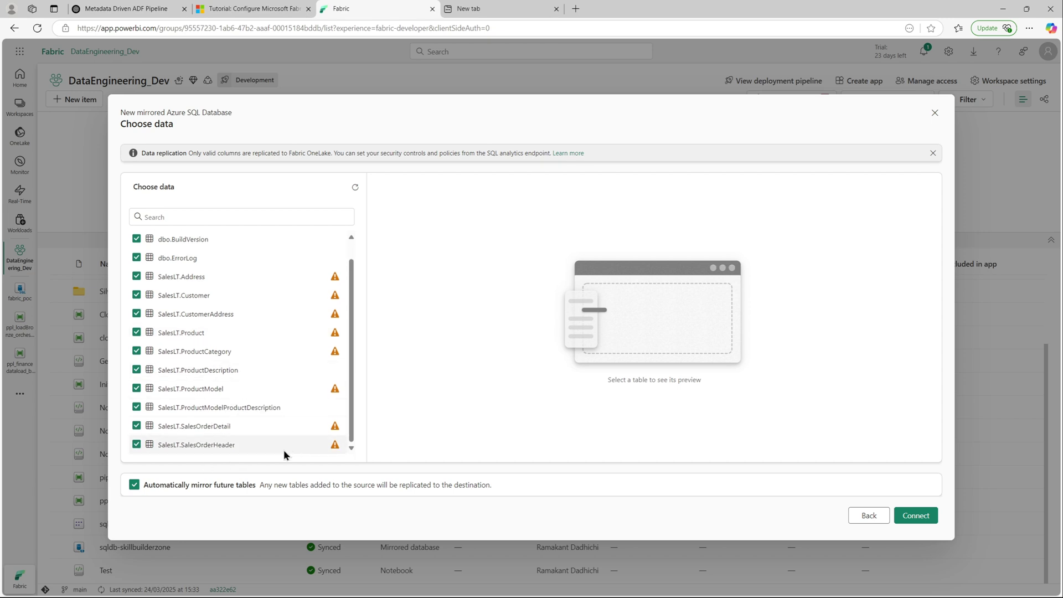
mouse_move(334, 427)
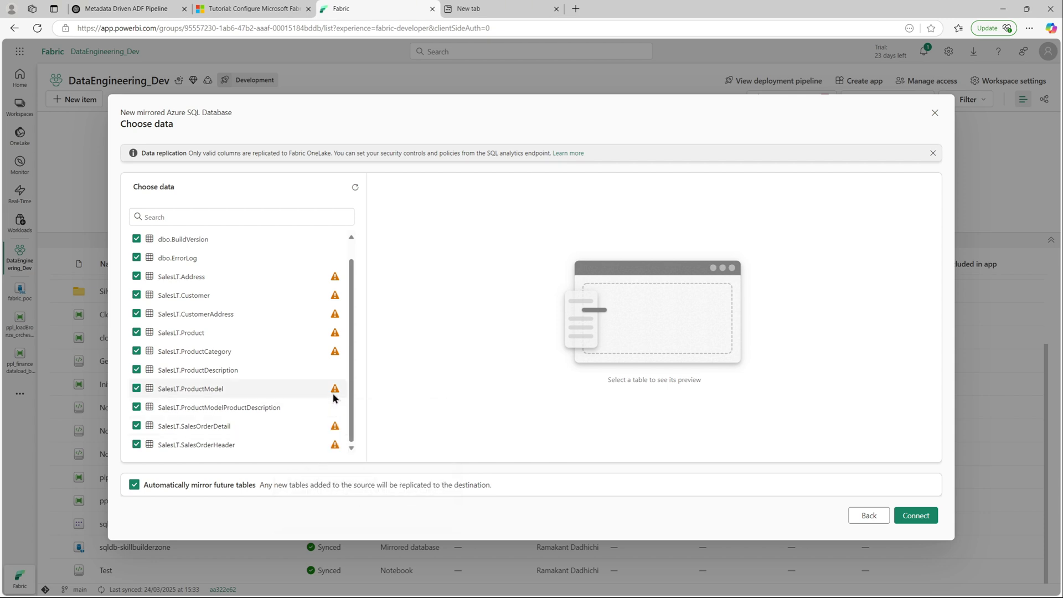
mouse_move(334, 391)
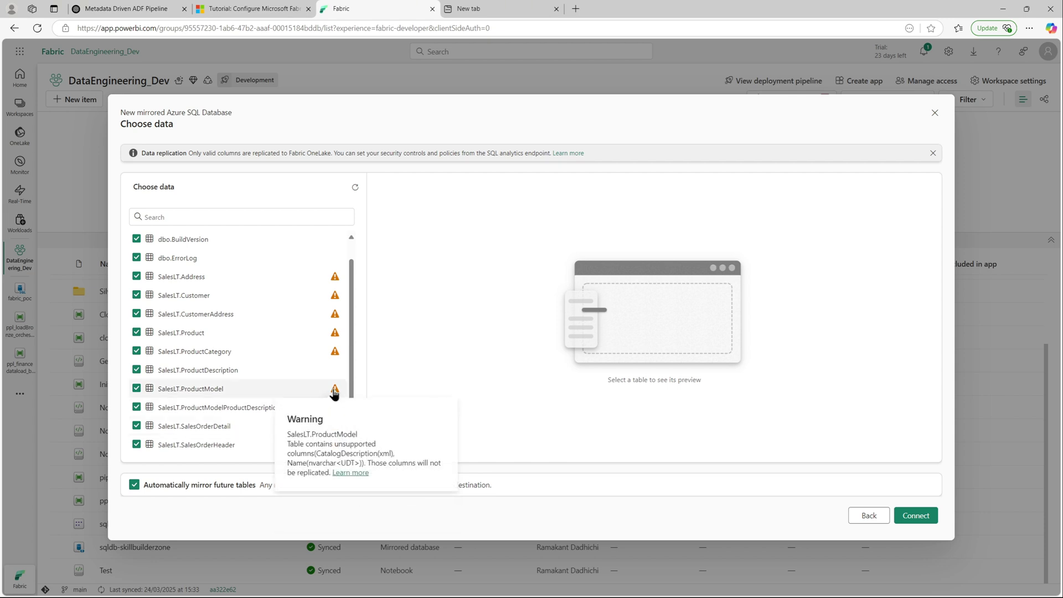
- Switch to the Microsoft Learn tutorial, open the Mirrored database from Azure SQL Database article and review its network requirements and tier support
click(251, 8)
scroll(685, 463, down, 8)
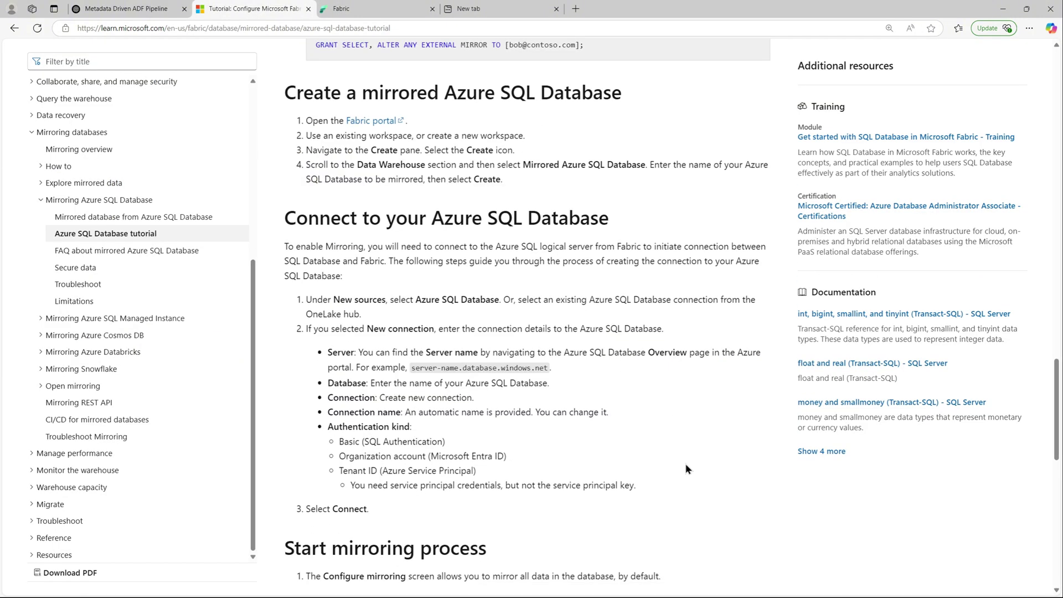
scroll(687, 470, down, 4)
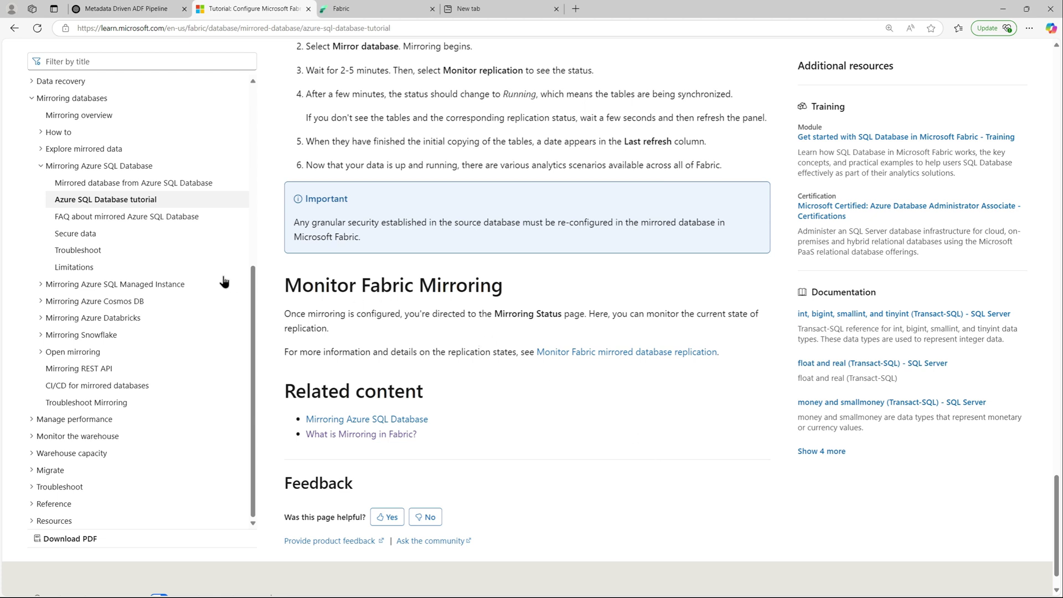
click(216, 188)
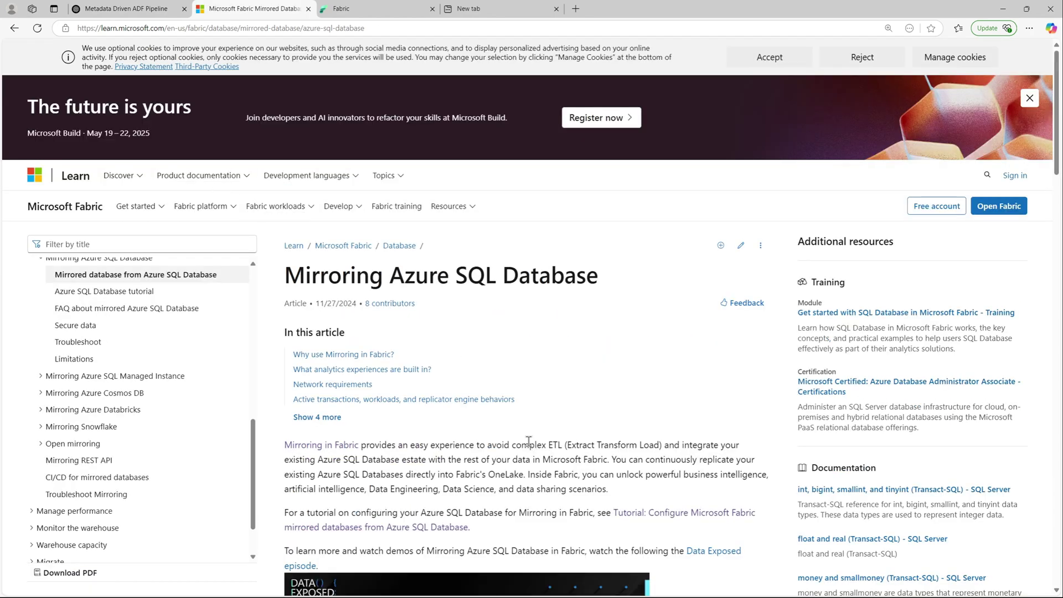
scroll(523, 443, down, 5)
scroll(530, 446, down, 15)
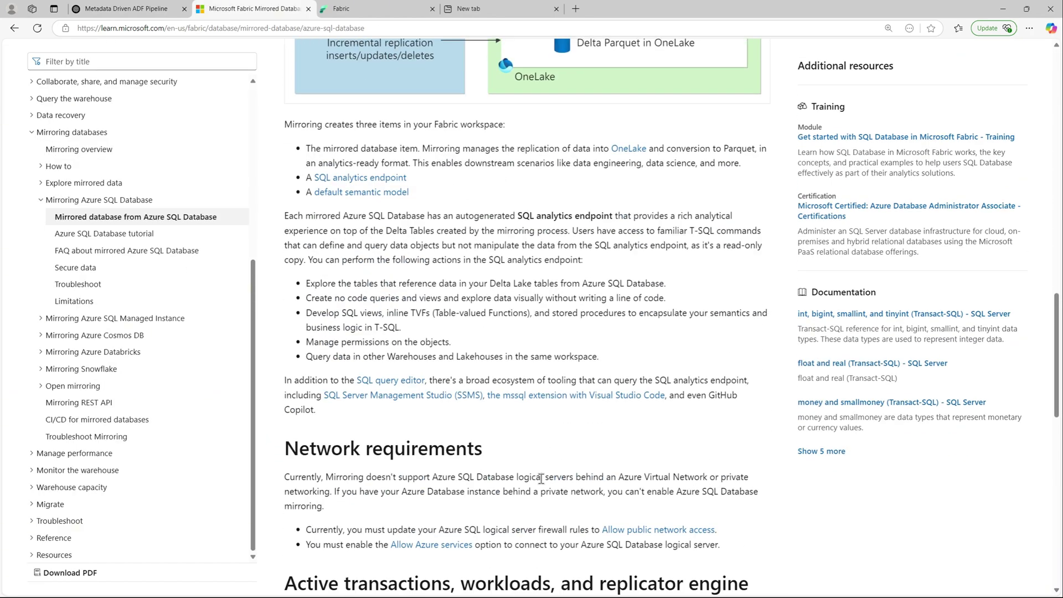
scroll(541, 481, down, 7)
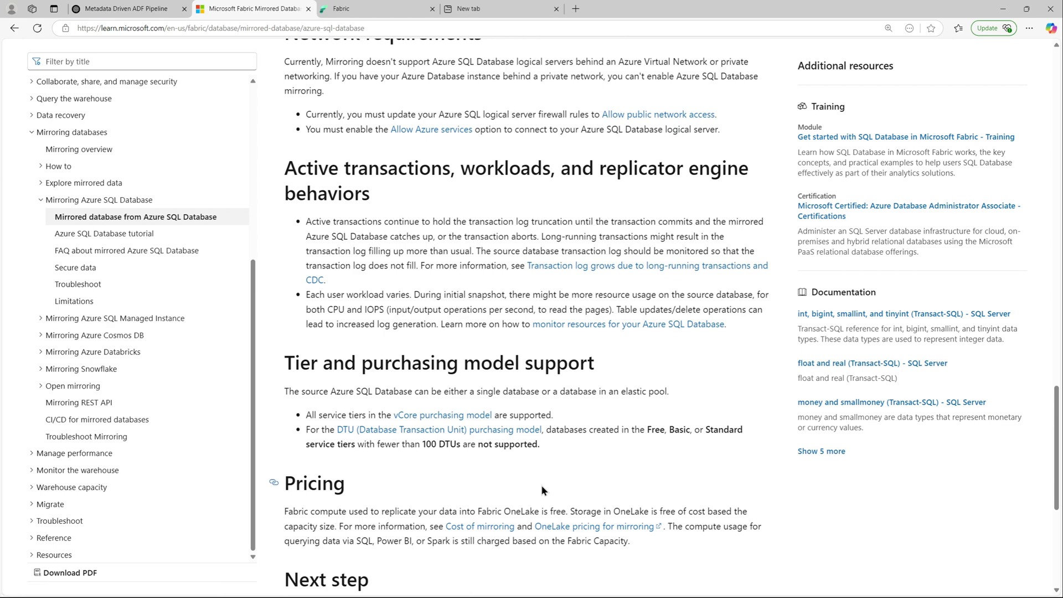
scroll(542, 486, up, 1)
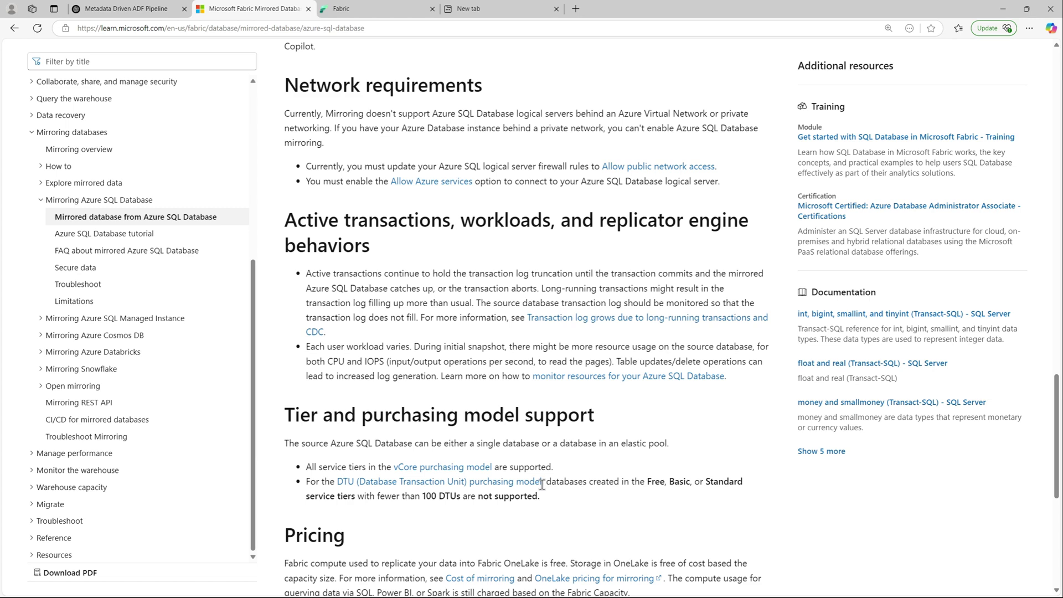
- Open the Limitations article and examine the database level limitations, highlighting the writable primary, CDC and maximum table count rules
click(93, 304)
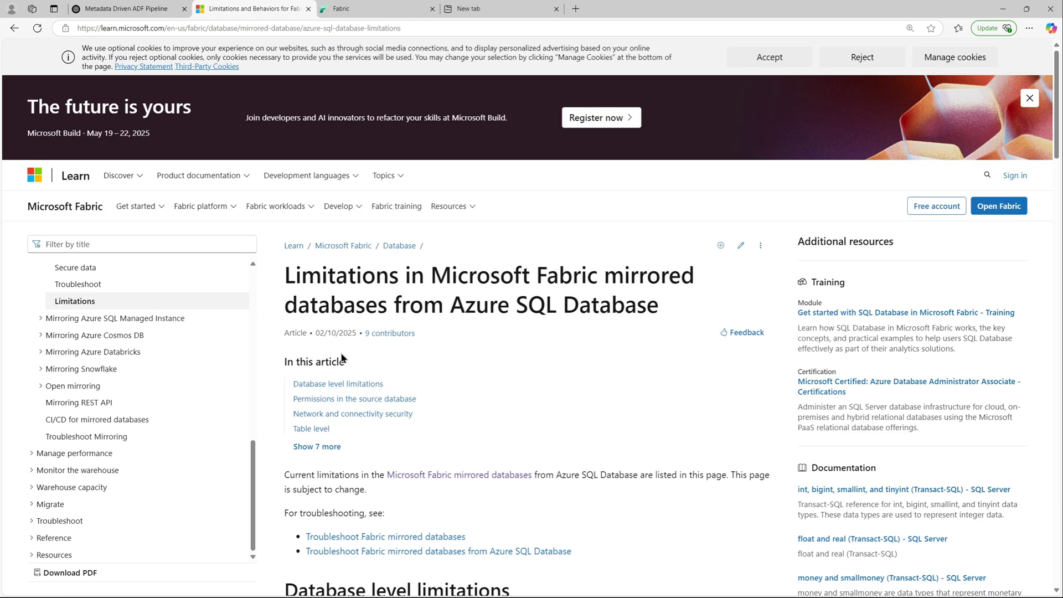
scroll(624, 432, down, 6)
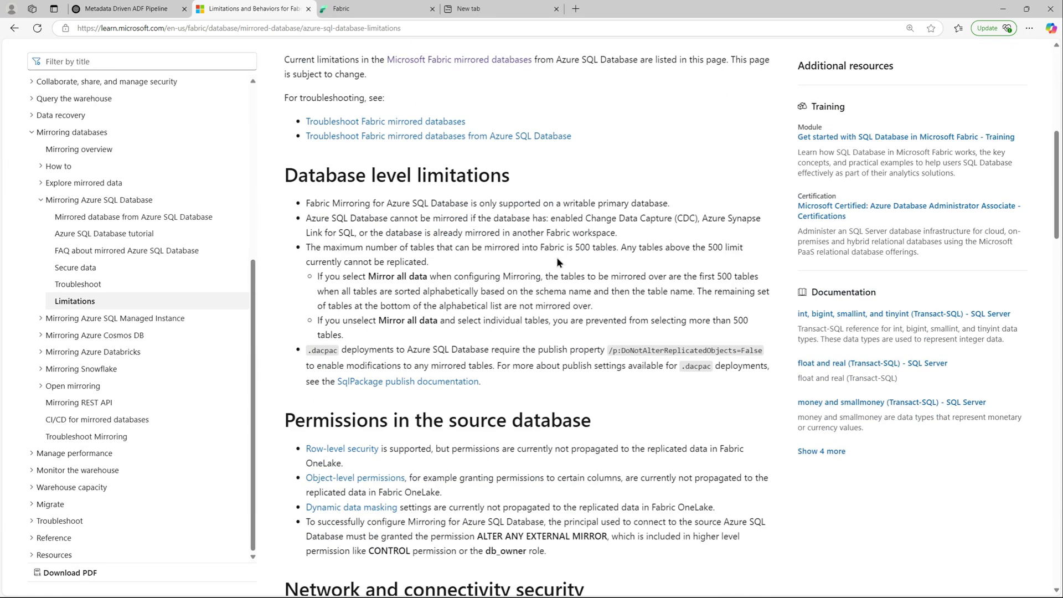
drag(671, 204, 304, 203)
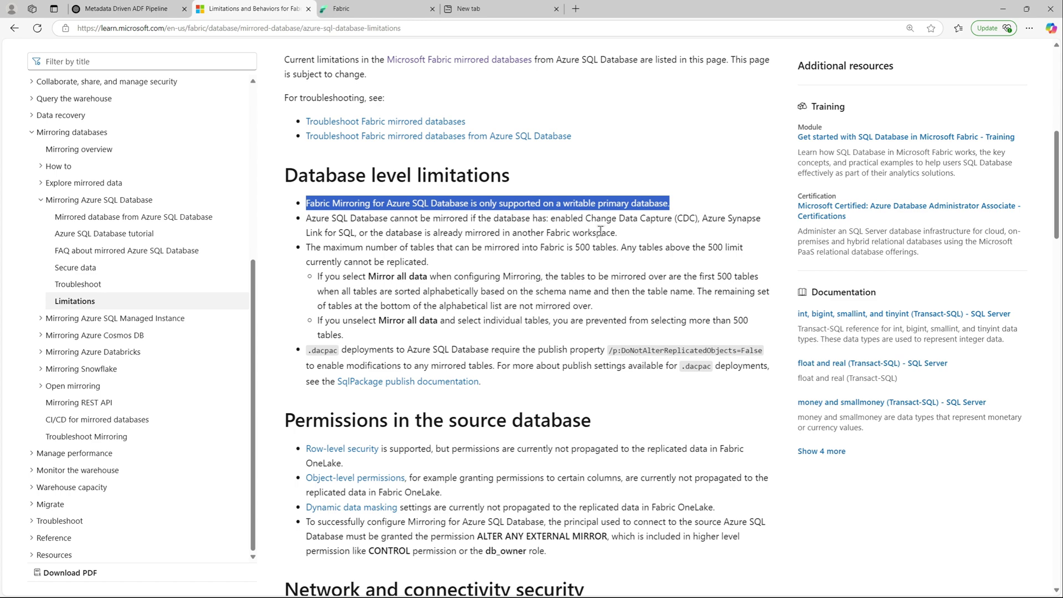
drag(618, 232, 306, 218)
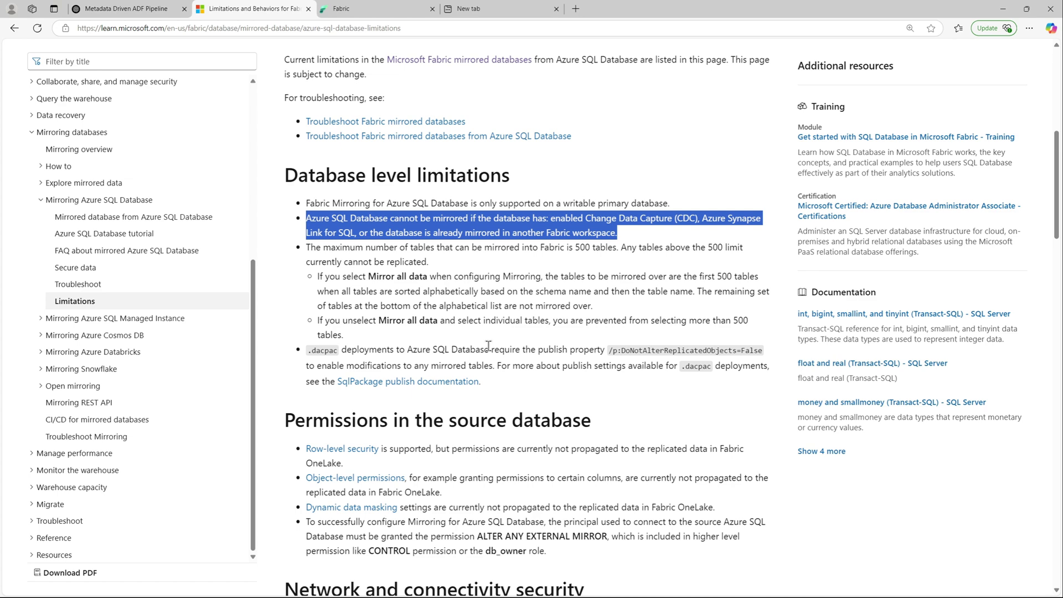
click(523, 270)
drag(620, 247, 541, 247)
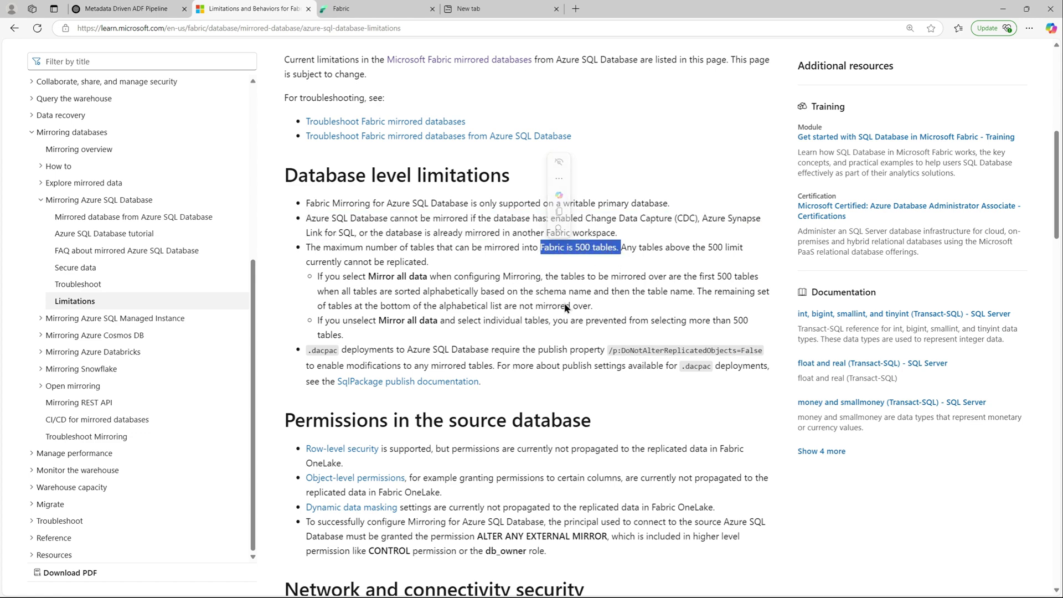
click(452, 340)
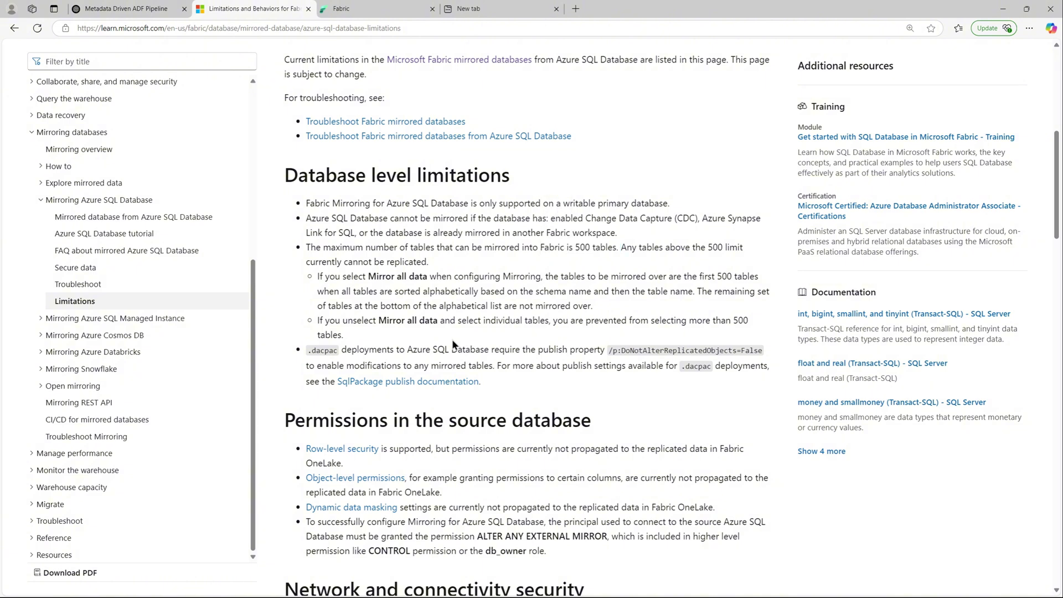
- Highlight the ALTER ANY EXTERNAL MIRROR permission in the article and compare it with the GRANT statement in mirroring.sql in SQL Server Management Studio
scroll(451, 338, down, 3)
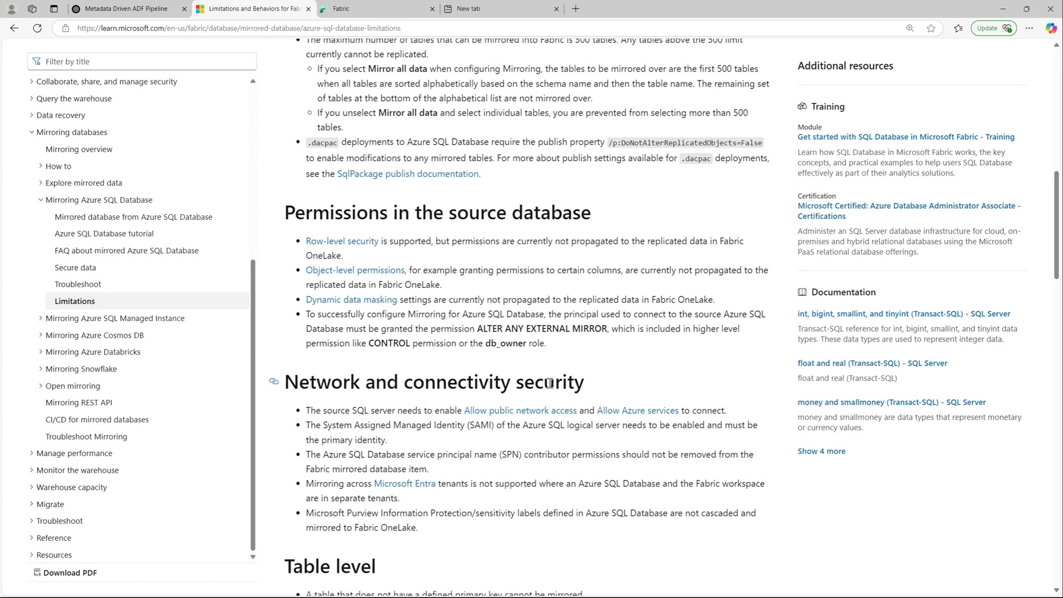
scroll(549, 383, down, 2)
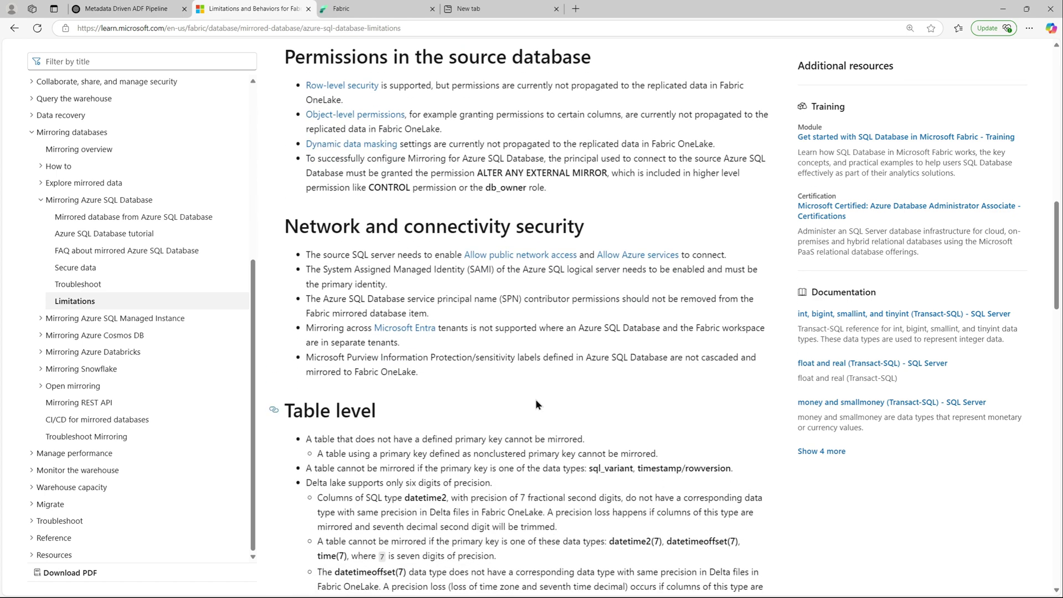
drag(609, 174, 477, 174)
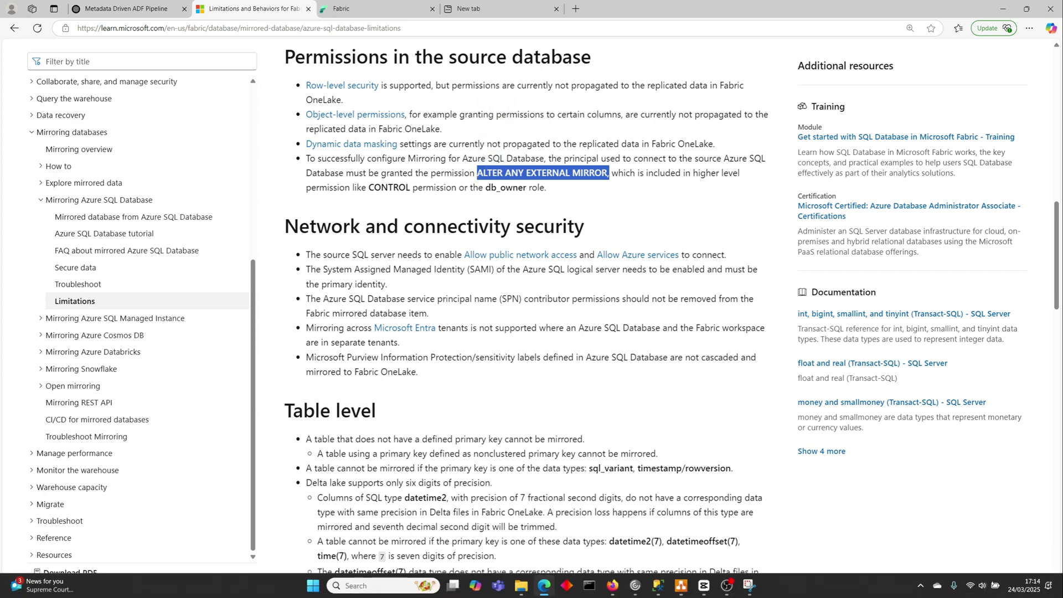
click(658, 585)
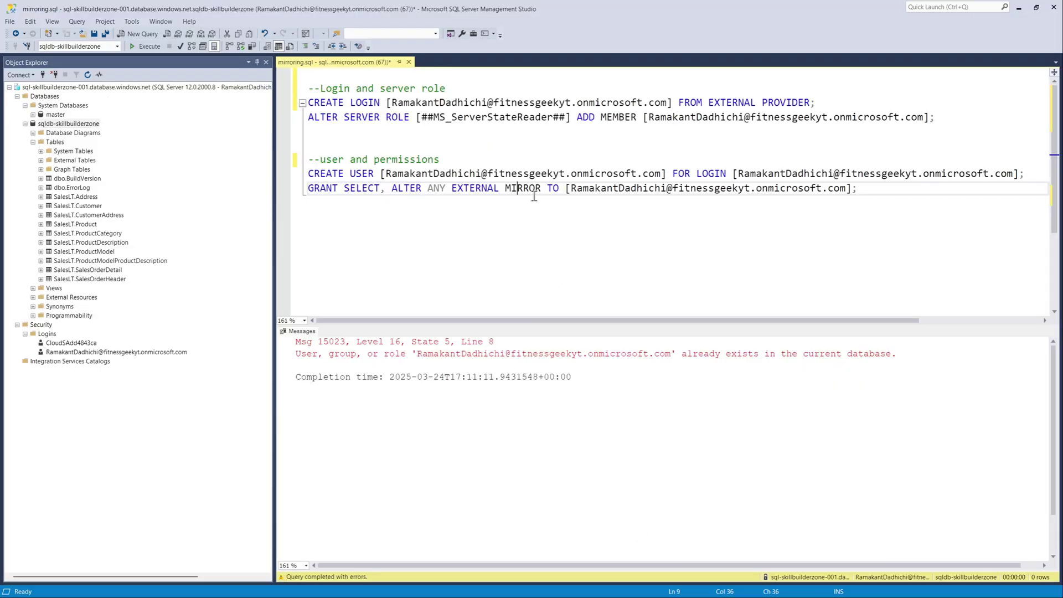
drag(541, 189, 396, 187)
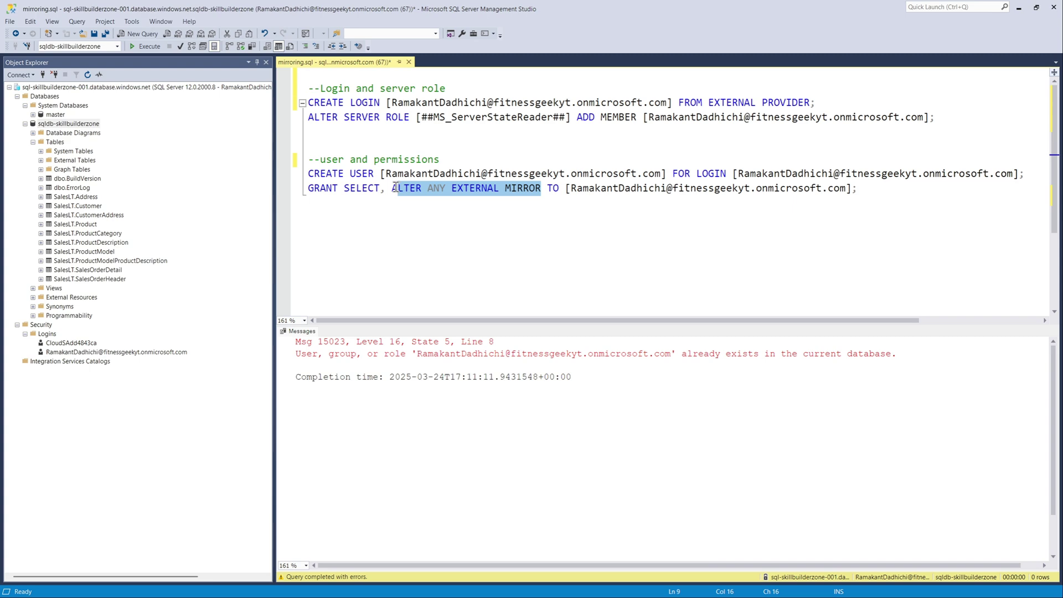
click(560, 308)
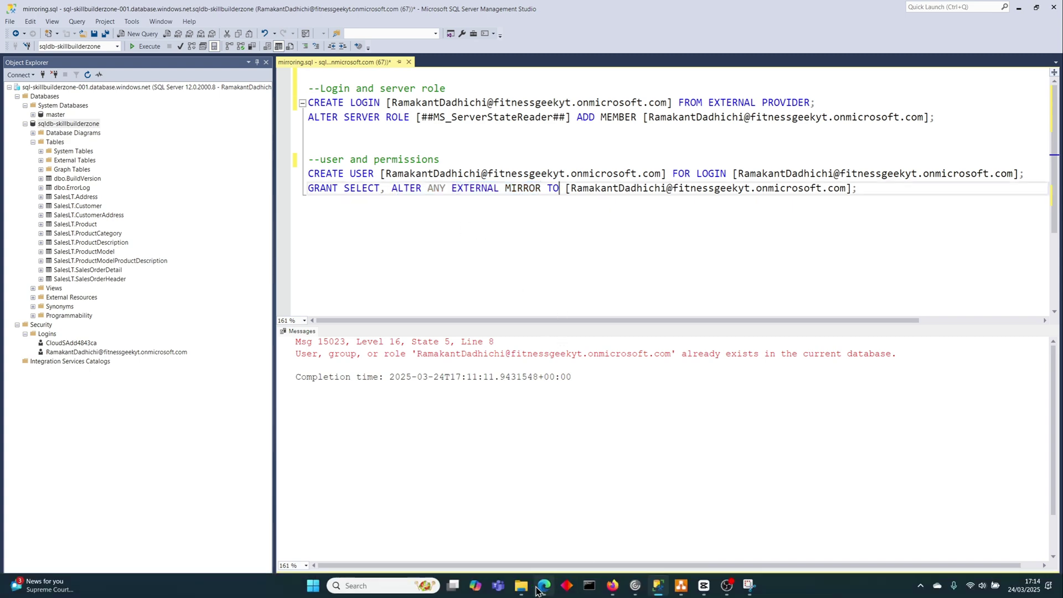
- Return to the Limitations article in the browser and examine the Table level section, highlighting the primary key rules
click(537, 590)
scroll(557, 382, down, 3)
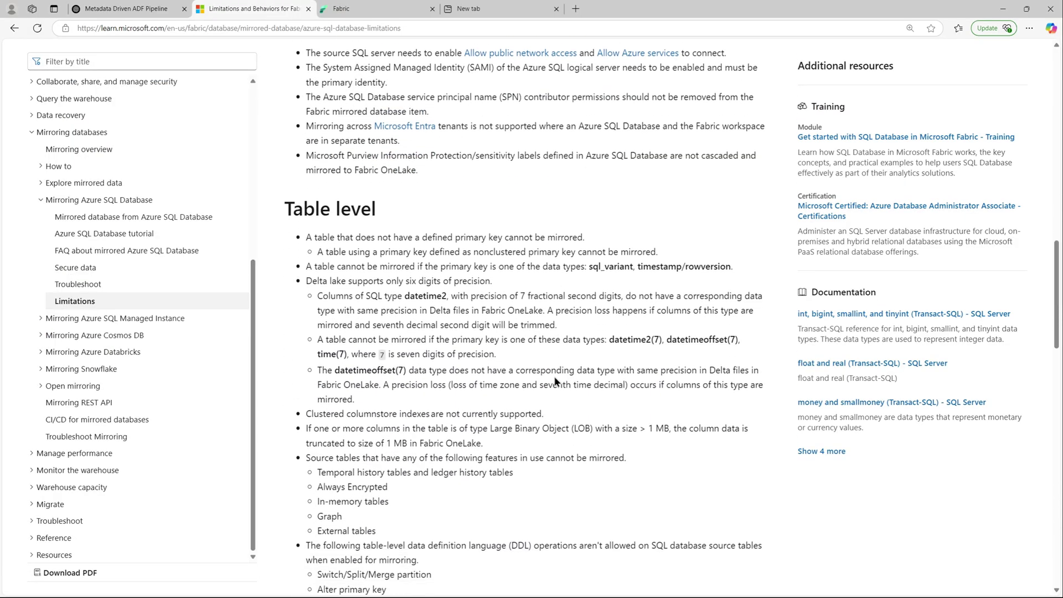
scroll(556, 381, down, 2)
scroll(556, 380, up, 1)
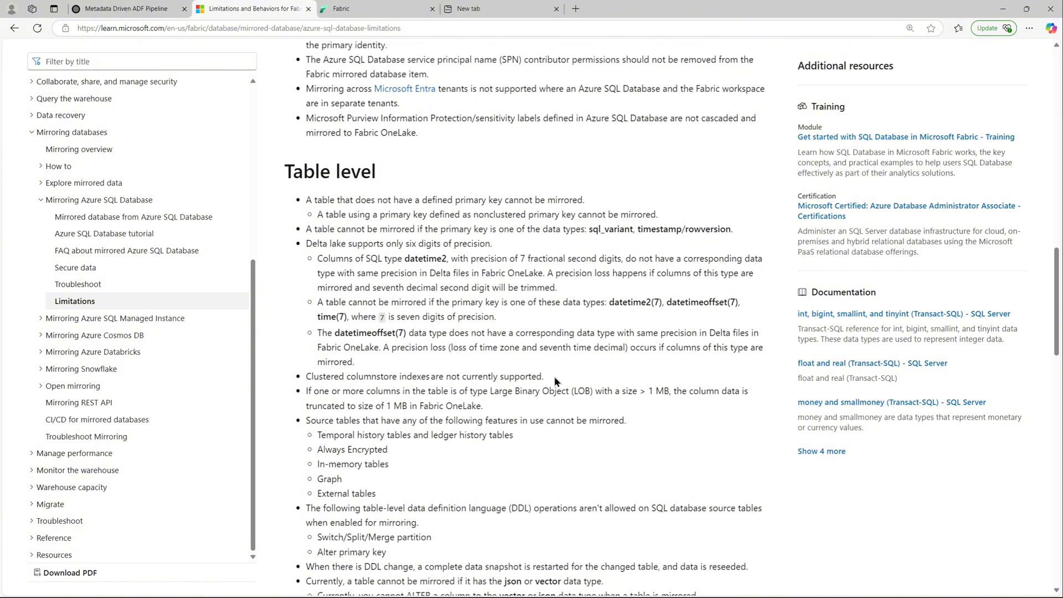
scroll(553, 377, up, 2)
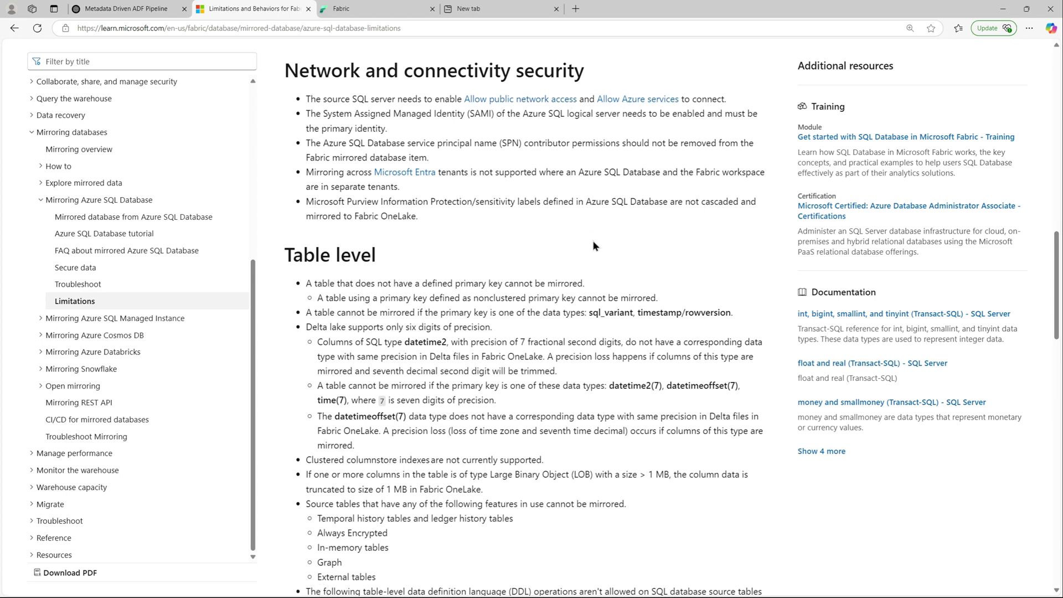
scroll(592, 246, down, 3)
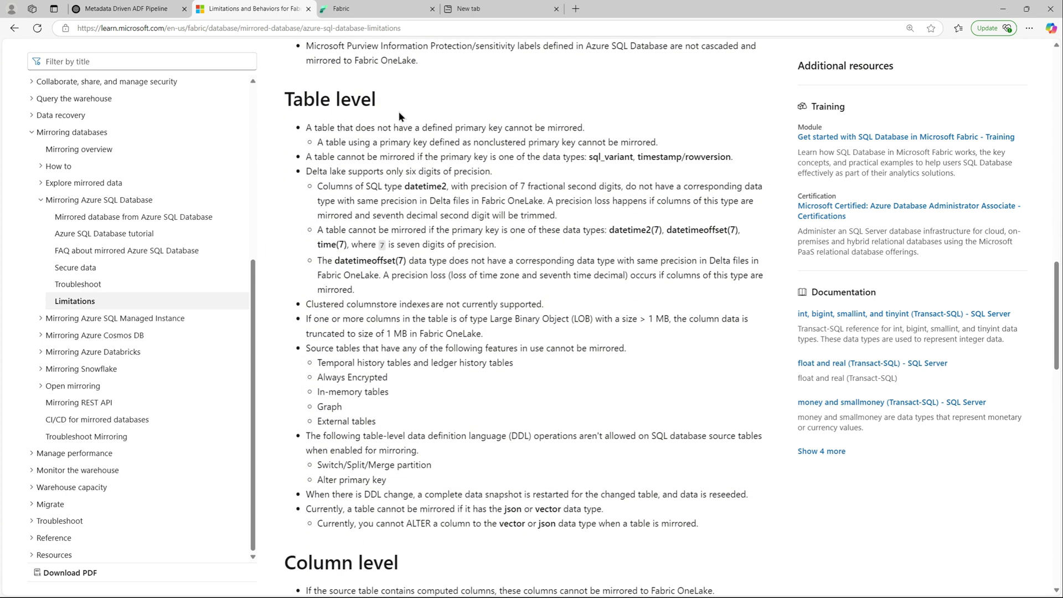
triple_click(274, 99)
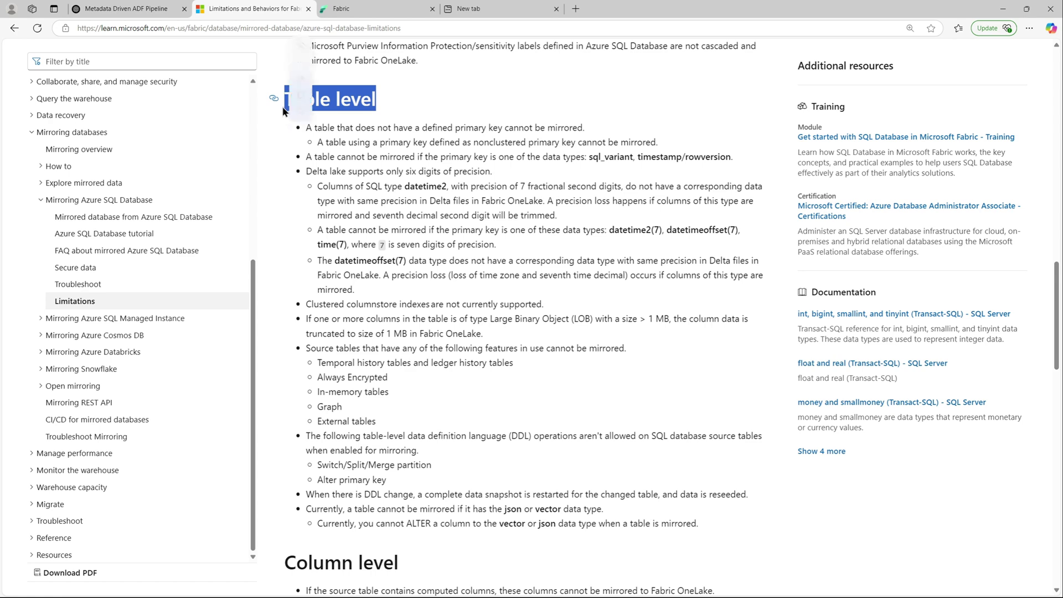
click(487, 226)
drag(305, 128, 370, 128)
click(547, 124)
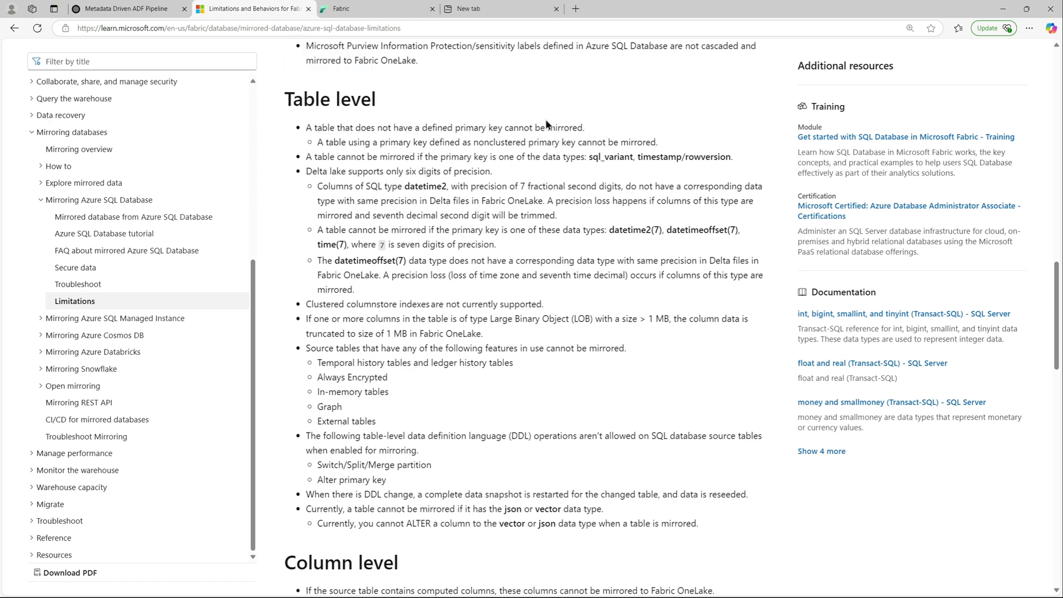
drag(306, 128, 584, 128)
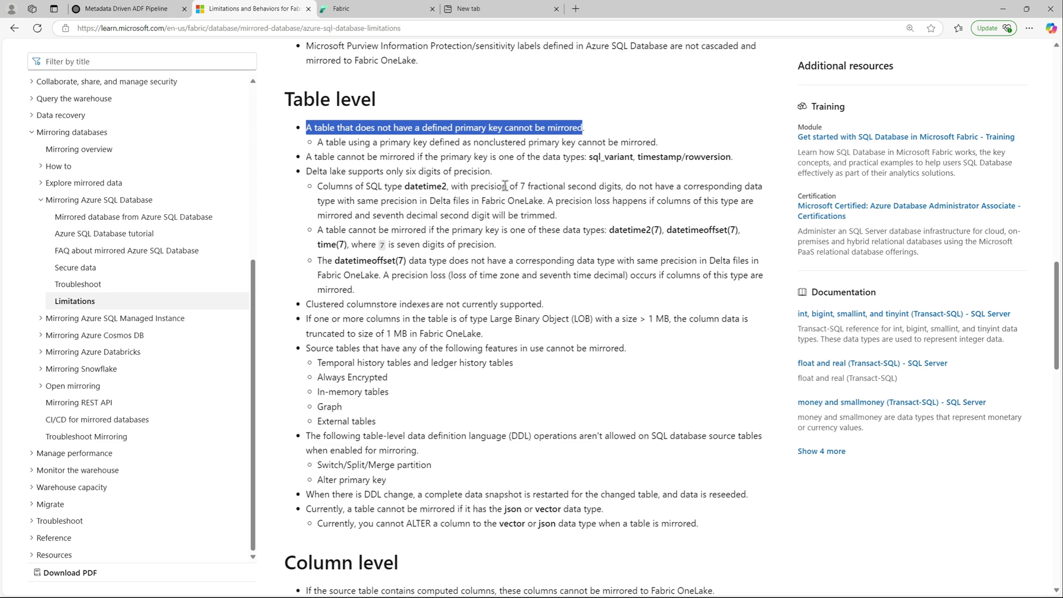
click(556, 179)
drag(735, 159, 357, 145)
click(495, 192)
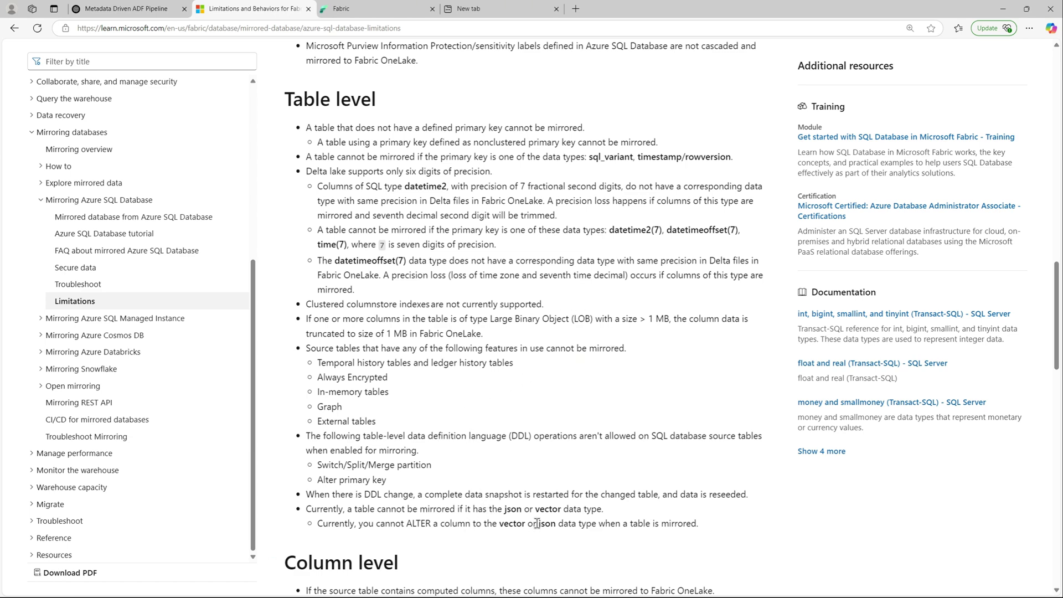
- Highlight the table-level limitation on the json and vector data types
drag(307, 508, 603, 509)
click(607, 505)
triple_click(606, 507)
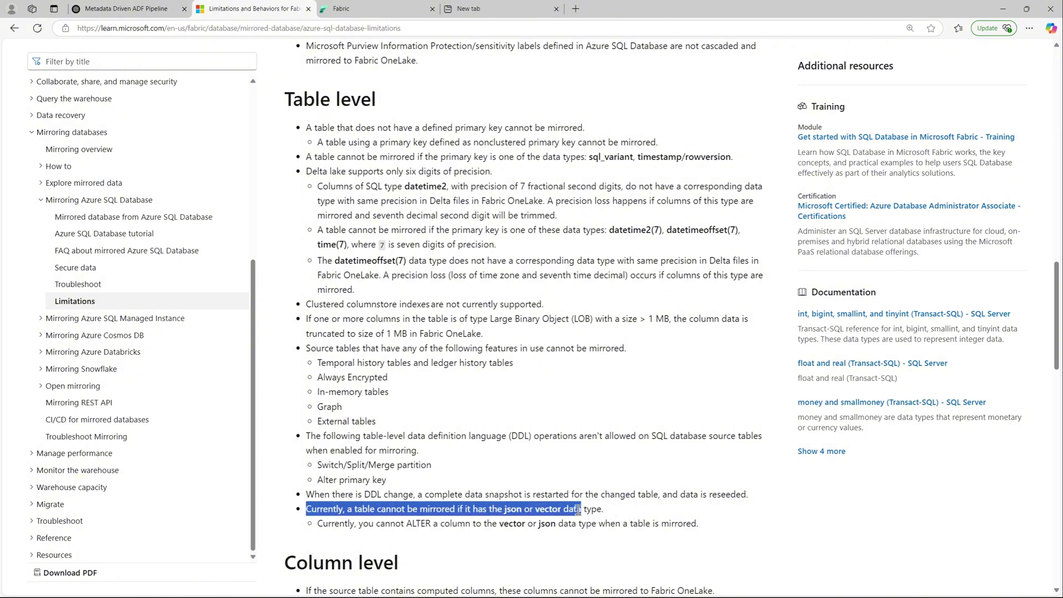
click(607, 513)
drag(603, 510, 497, 509)
click(591, 376)
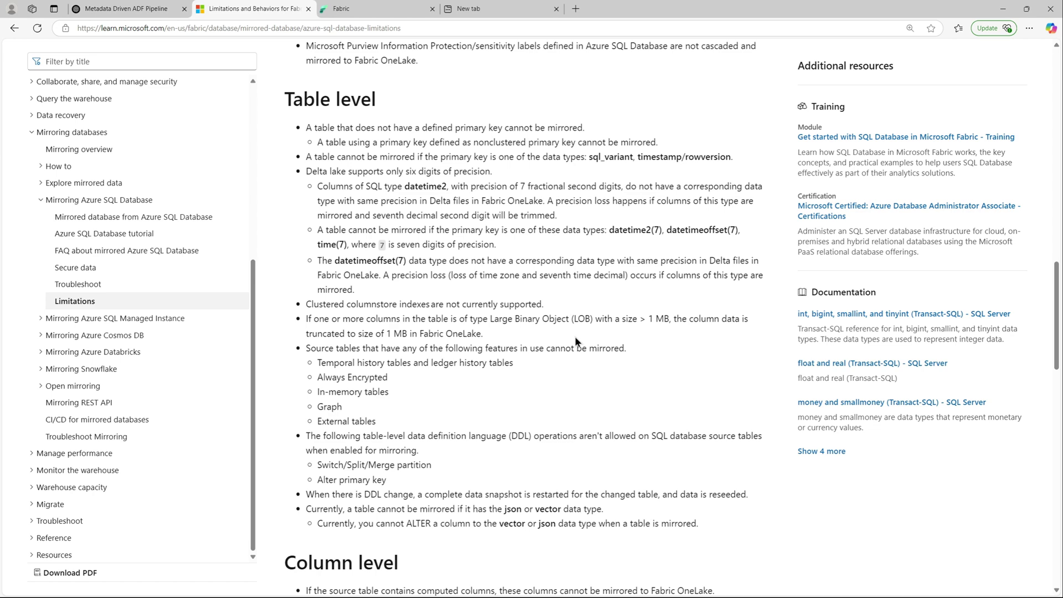
- Highlight User Defined Types (UDT) in the Column level limitations and compare it with the SalesLT.Address warning in the Fabric table selection
scroll(575, 339, down, 6)
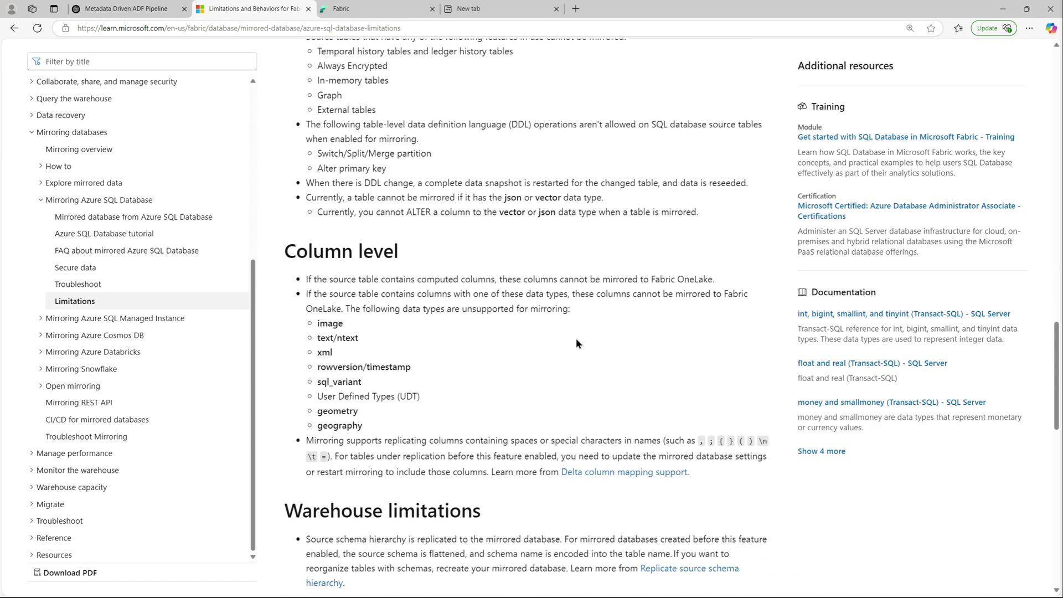
drag(429, 198, 289, 198)
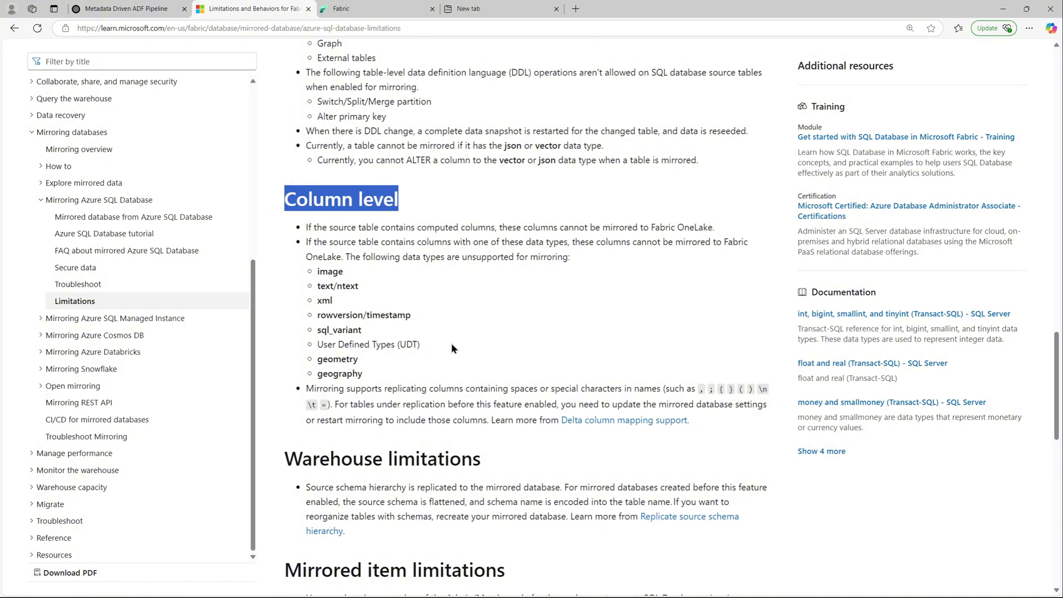
drag(422, 347, 317, 346)
click(359, 10)
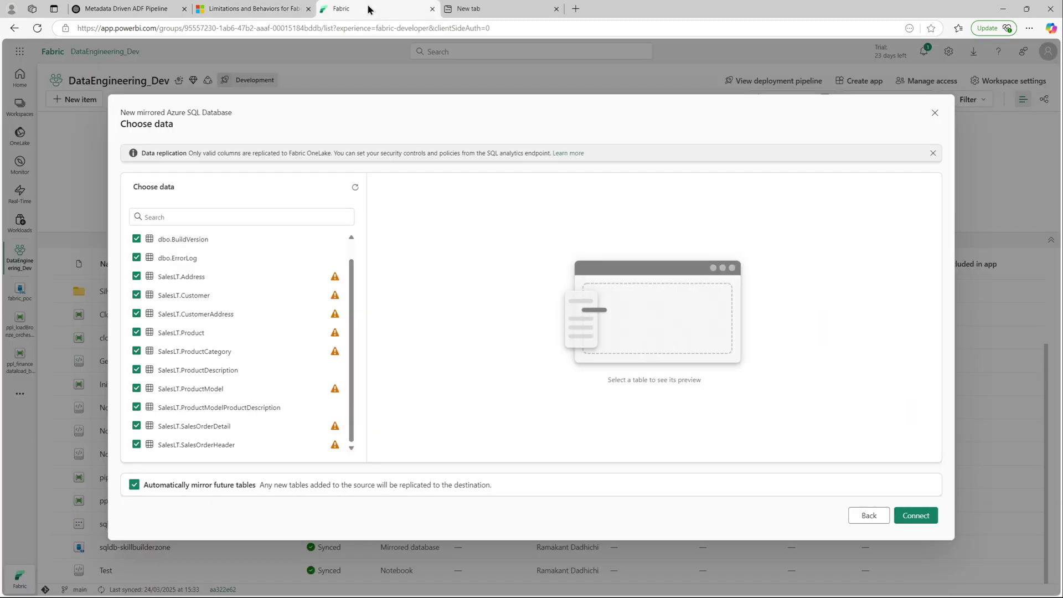
mouse_move(336, 280)
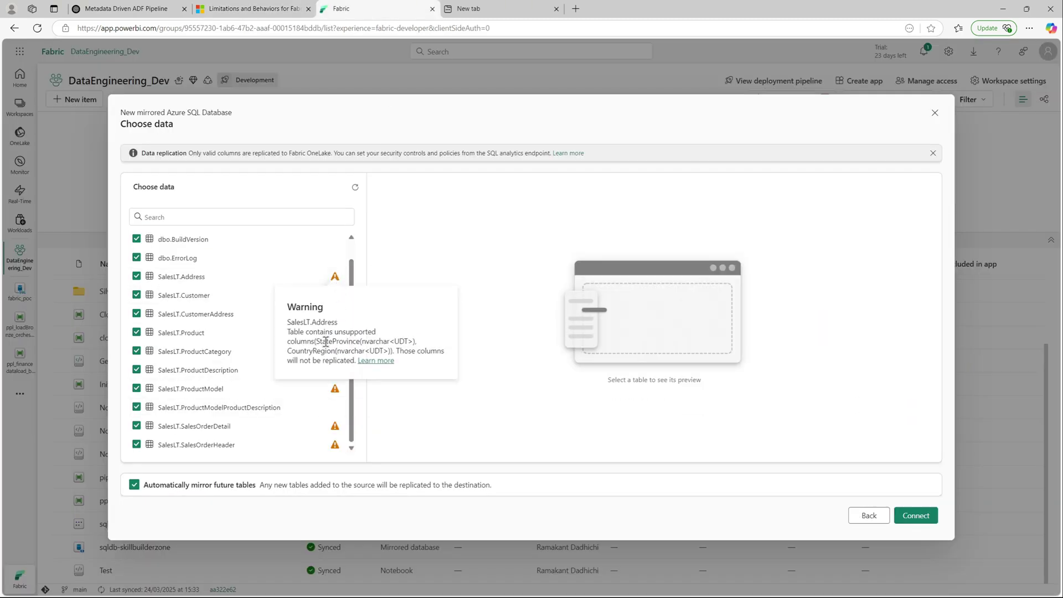
drag(414, 341, 393, 342)
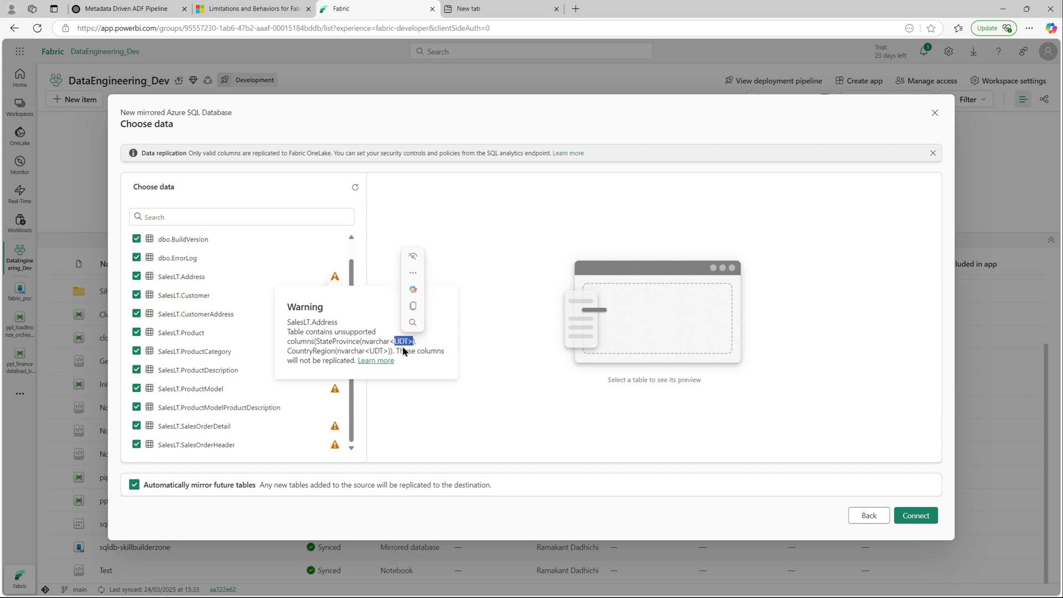
click(247, 12)
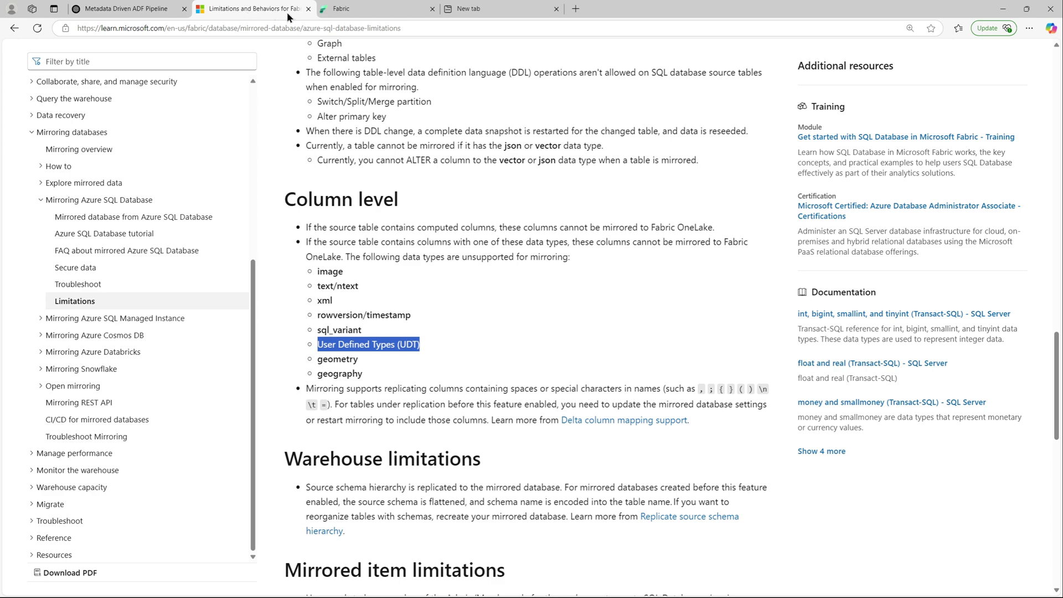
click(382, 9)
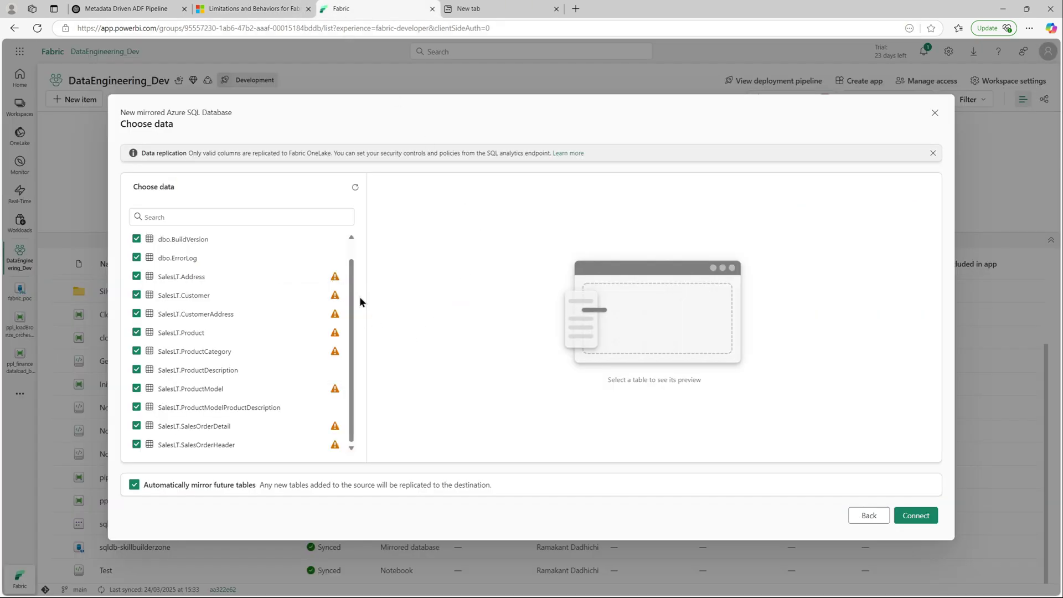
- Clear the full table selection, choose only dbo.BuildVersion and SalesLT.ProductDescription for mirroring, and continue to the destination settings
scroll(233, 312, up, 1)
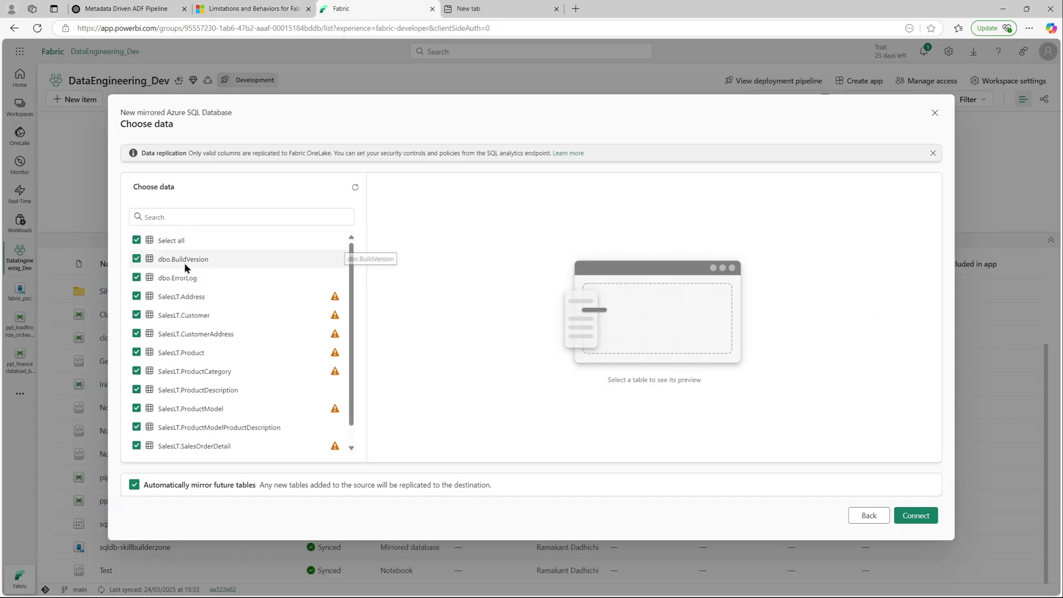
click(137, 240)
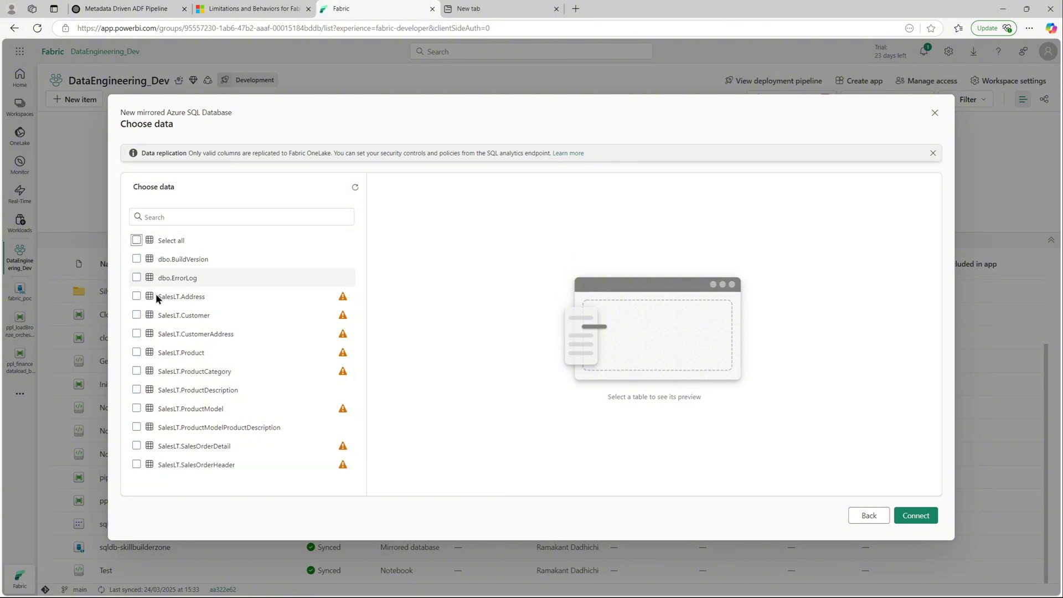
click(136, 259)
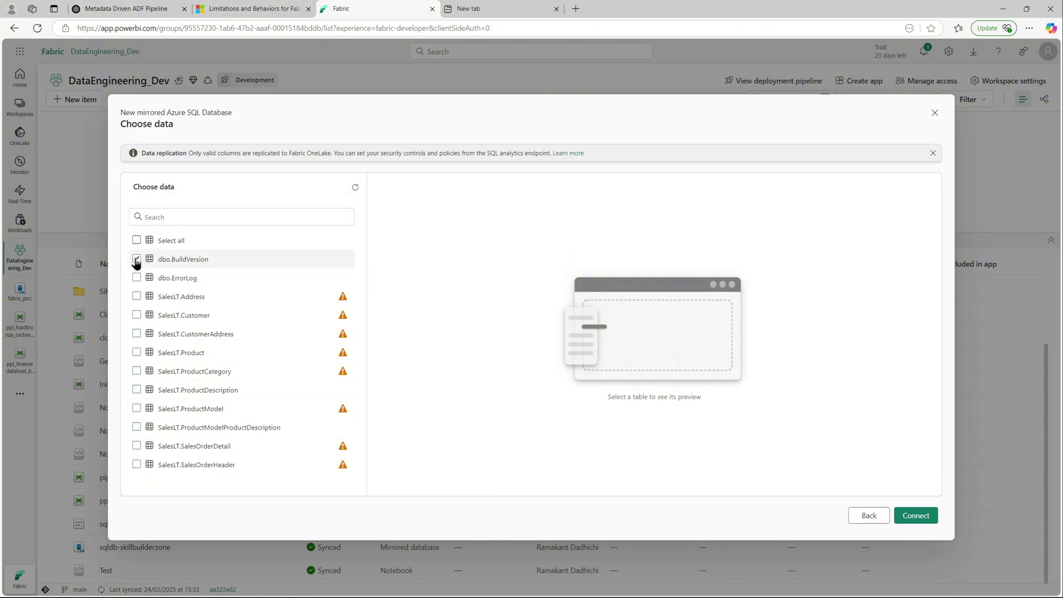
click(136, 259)
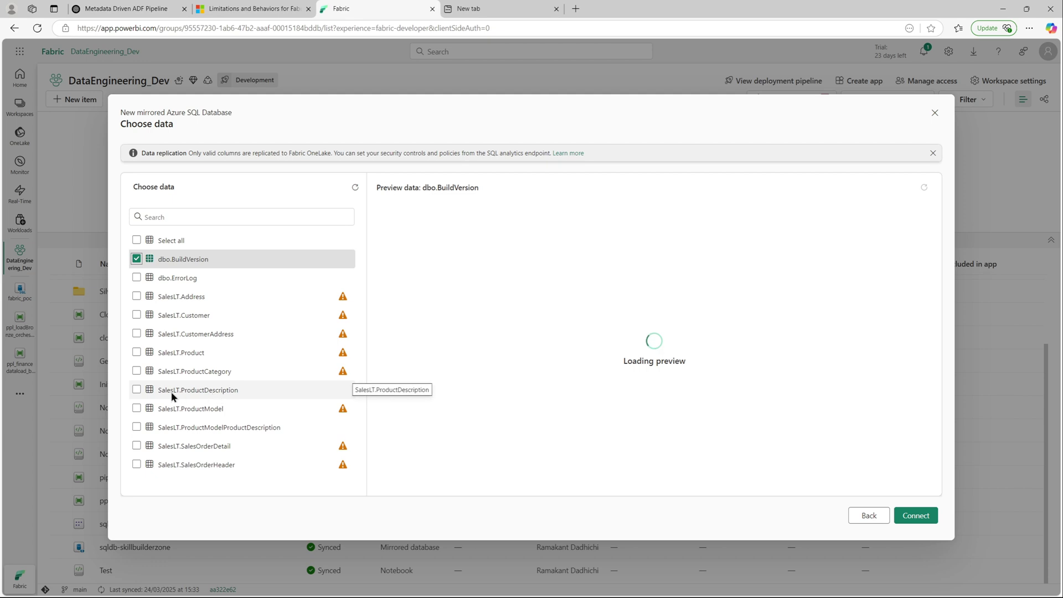
click(136, 389)
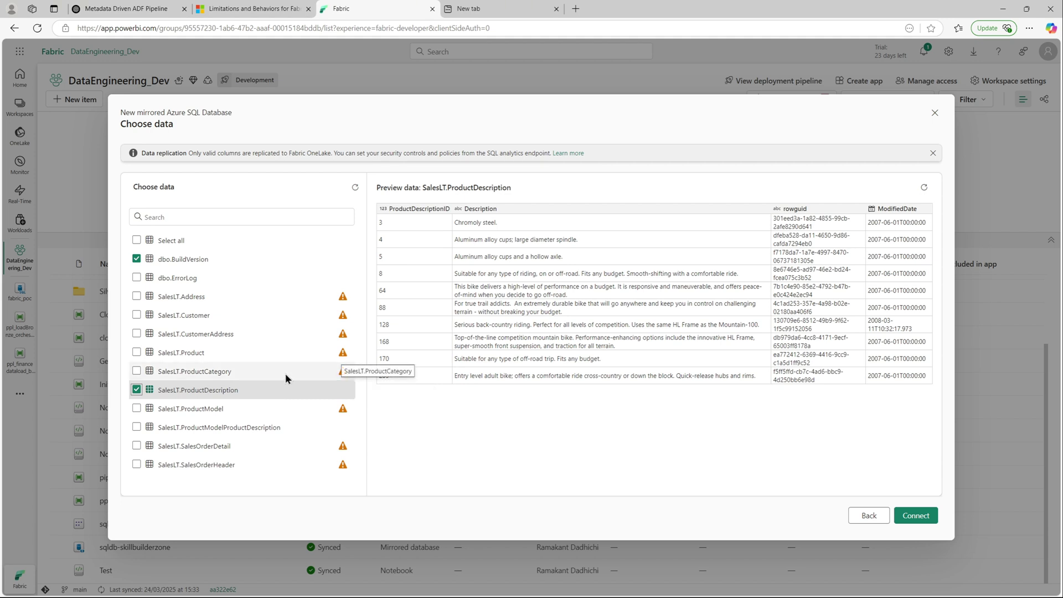
click(918, 515)
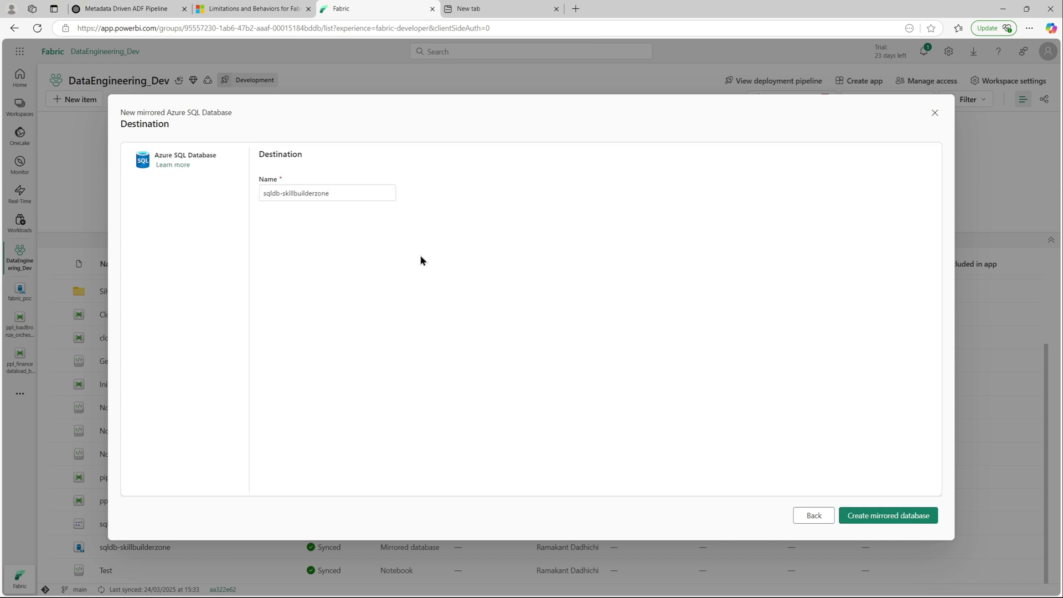
- Create the mirrored database under the name sqldb-skillbuilderzone-mirror and refresh its replication status
click(340, 197)
text(-mirror)
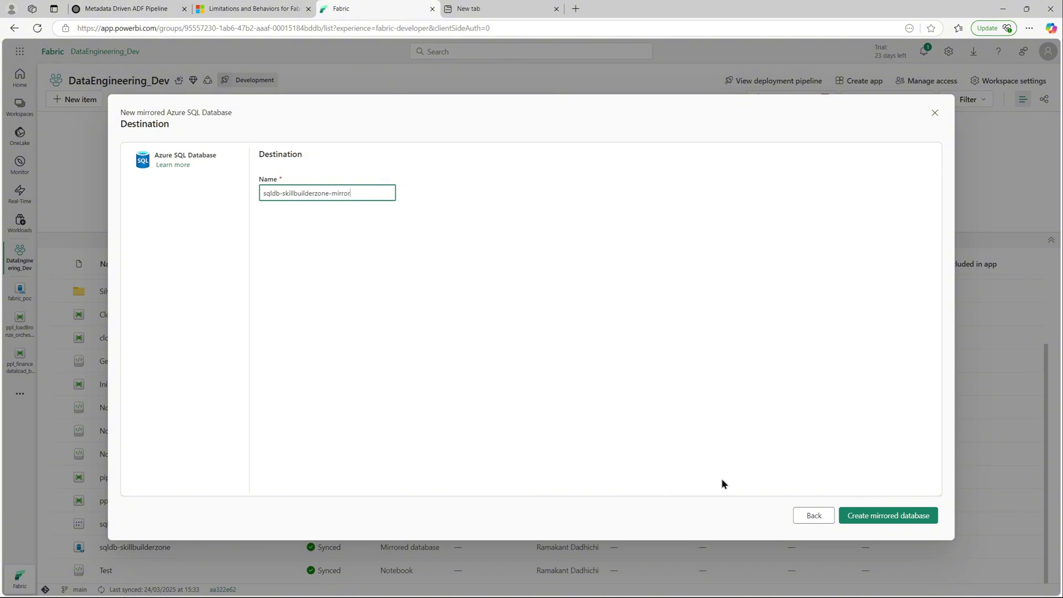
click(901, 513)
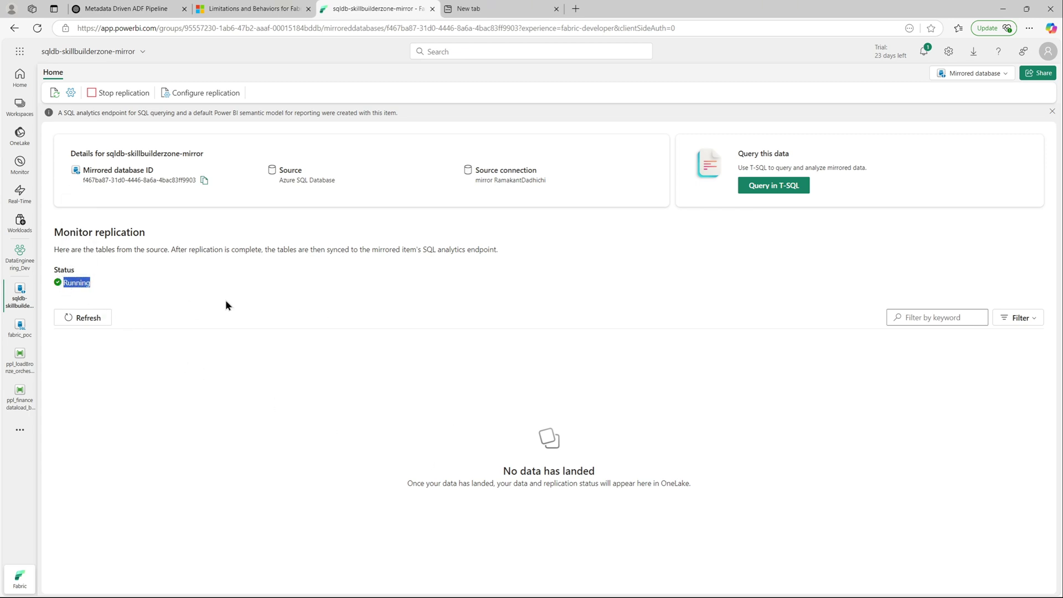
click(95, 318)
- Duplicate the browser tab, open the DataEngineering_Dev workspace in it and view the item lineage of the sqldb-skillbuilderzone-mirror mirrored database
right_click(400, 12)
click(438, 73)
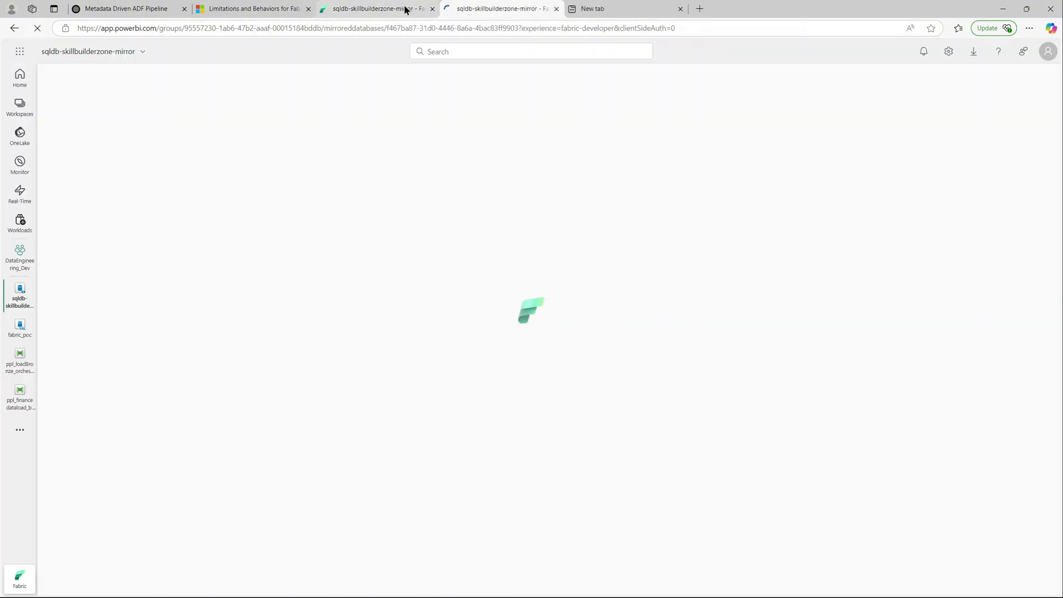
click(407, 9)
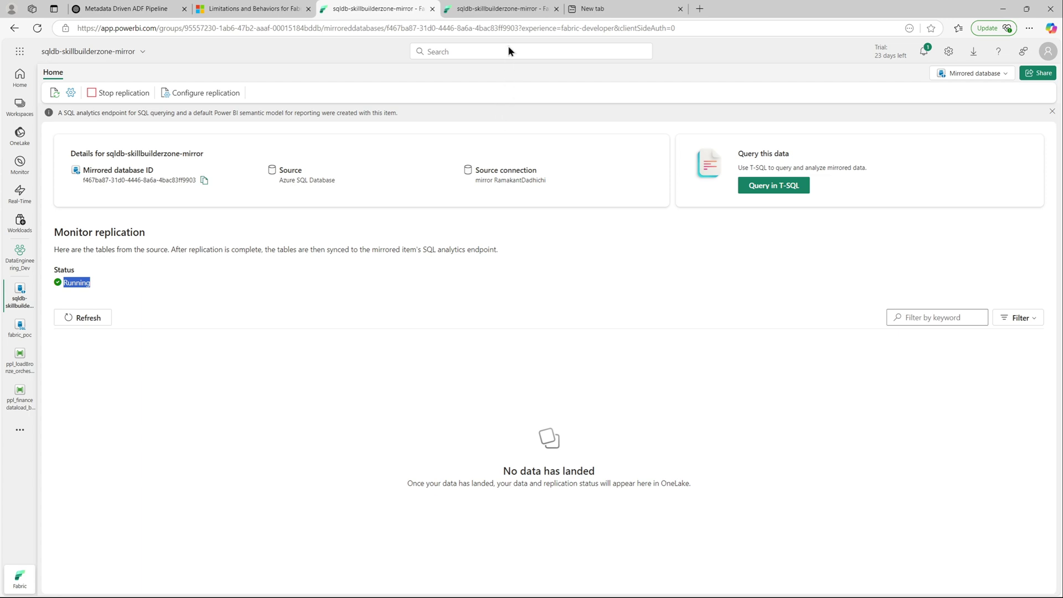
click(508, 8)
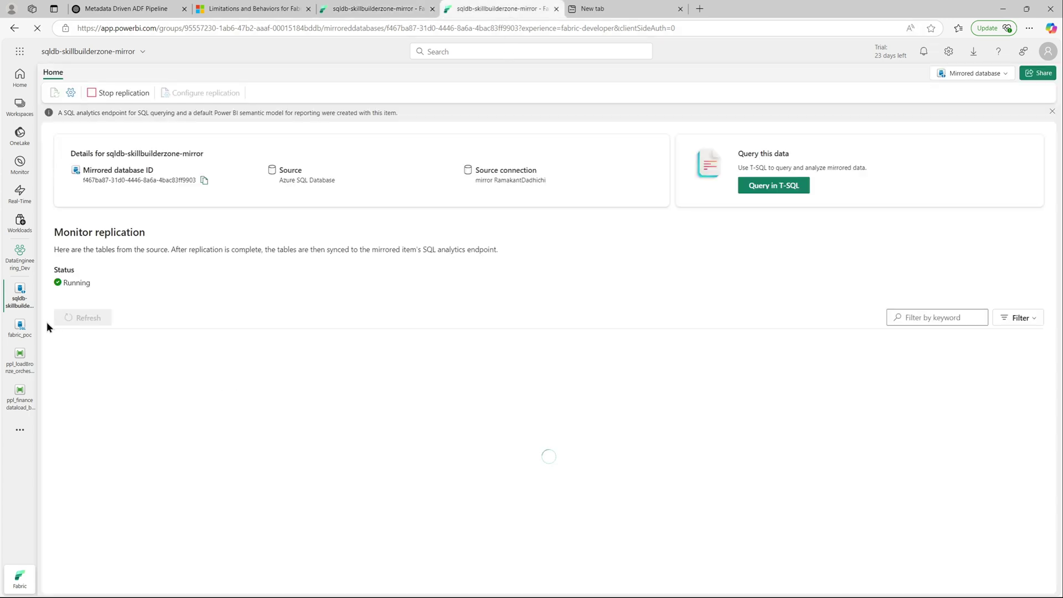
click(30, 269)
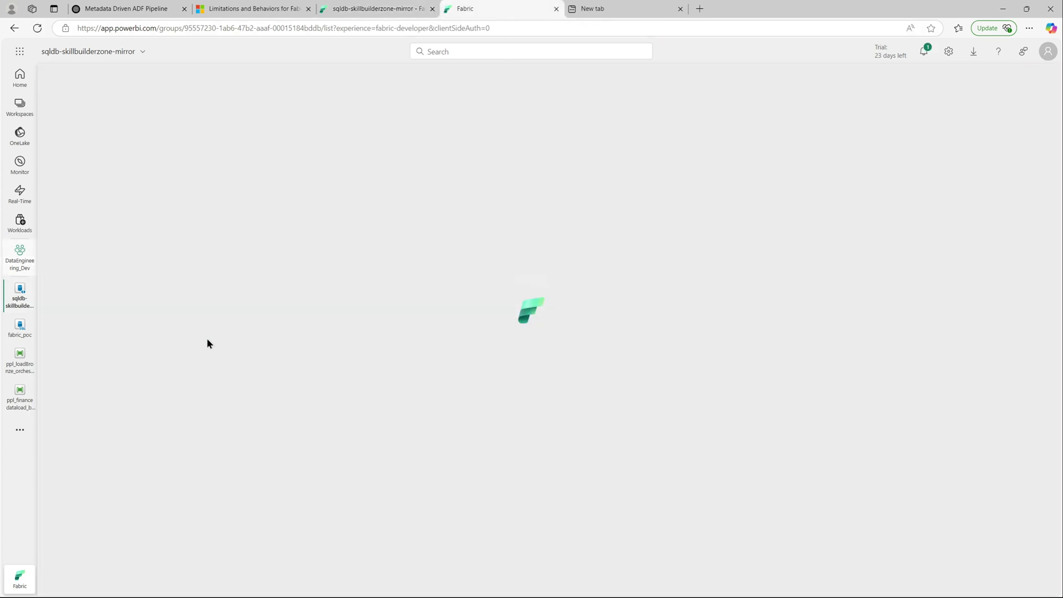
scroll(365, 512, down, 2)
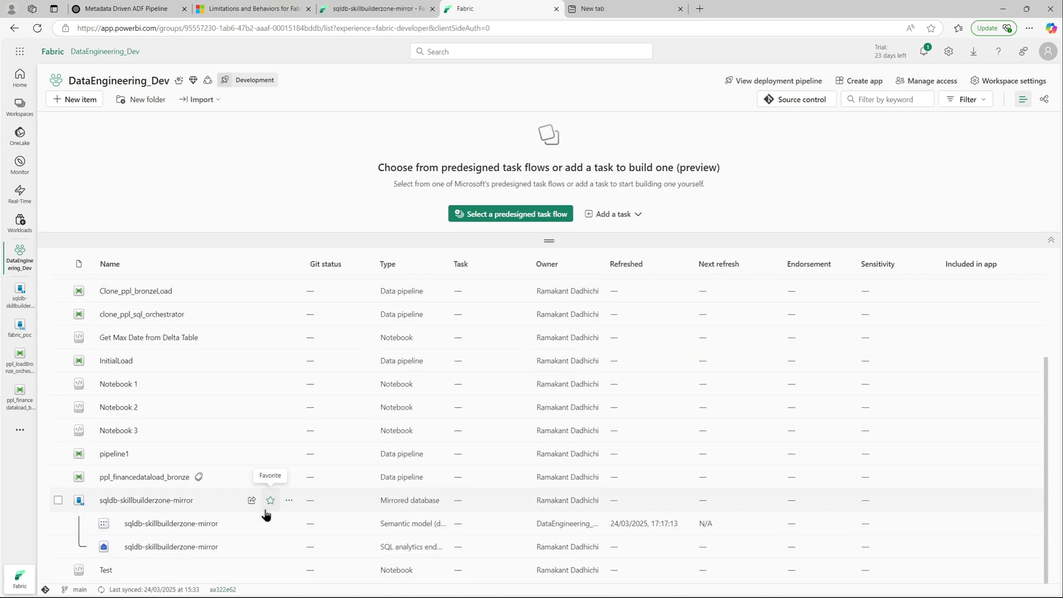
click(289, 500)
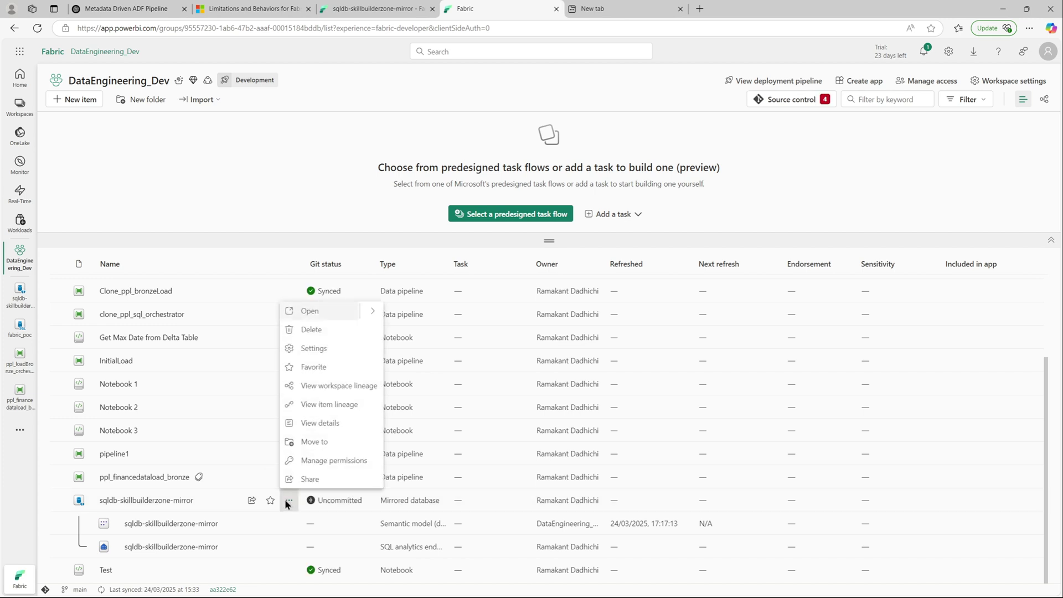
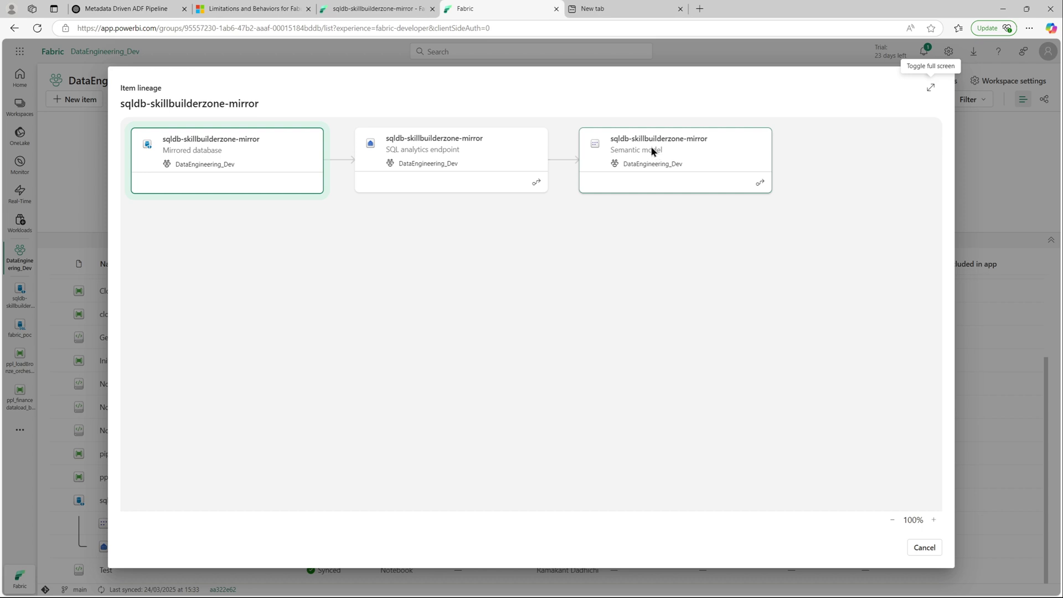
- Return to the mirrored database page, refresh the table replication status and open the T-SQL query view
click(373, 9)
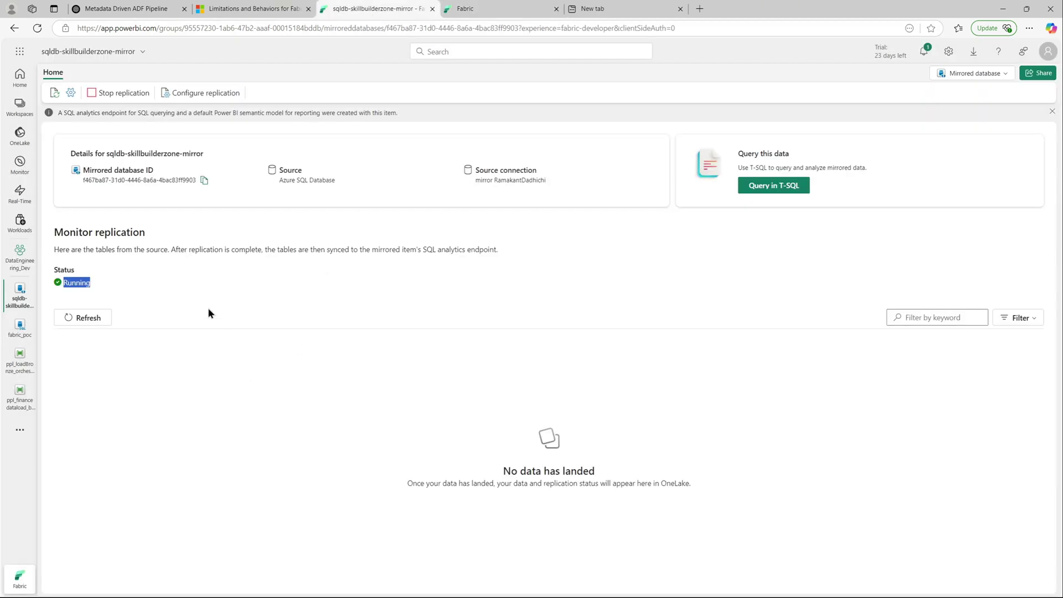
click(90, 317)
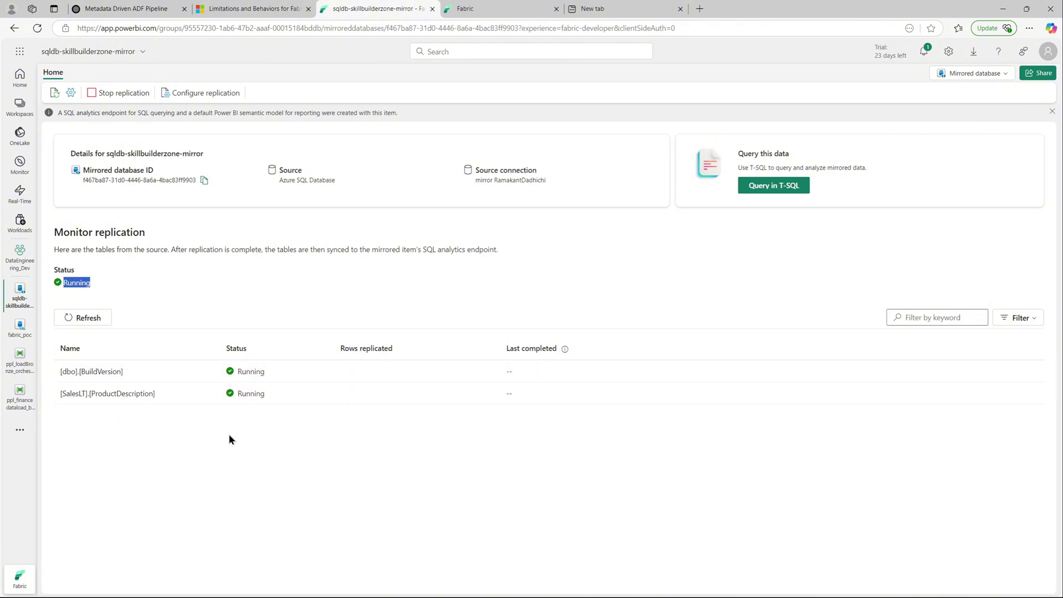
right_click(764, 187)
click(763, 185)
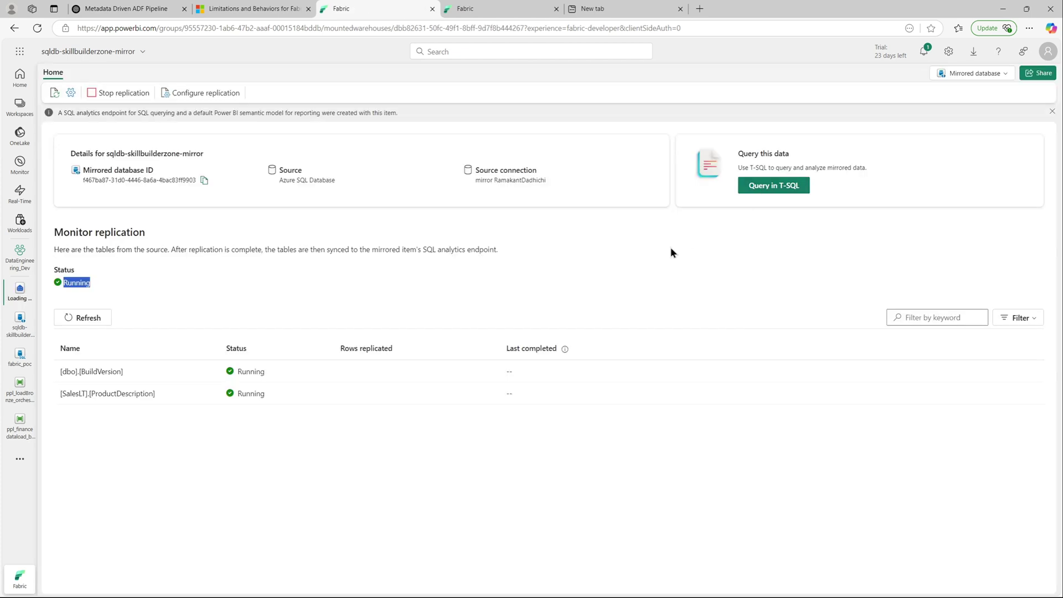
click(775, 190)
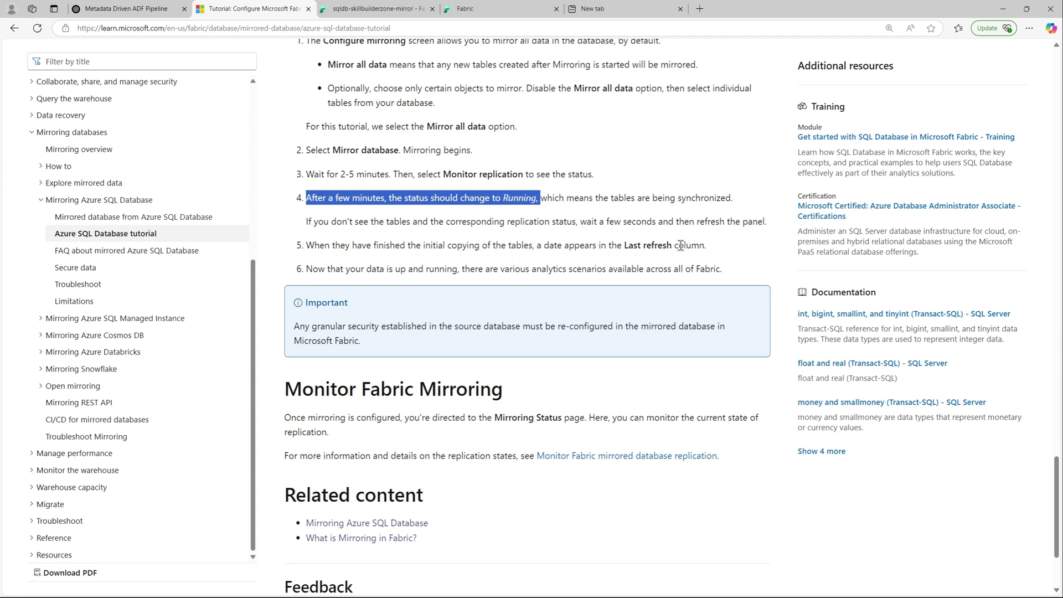
- Highlight Last refresh in the Azure SQL Database tutorial and refresh the replication status on the mirrored database page in Fabric
drag(675, 245, 629, 245)
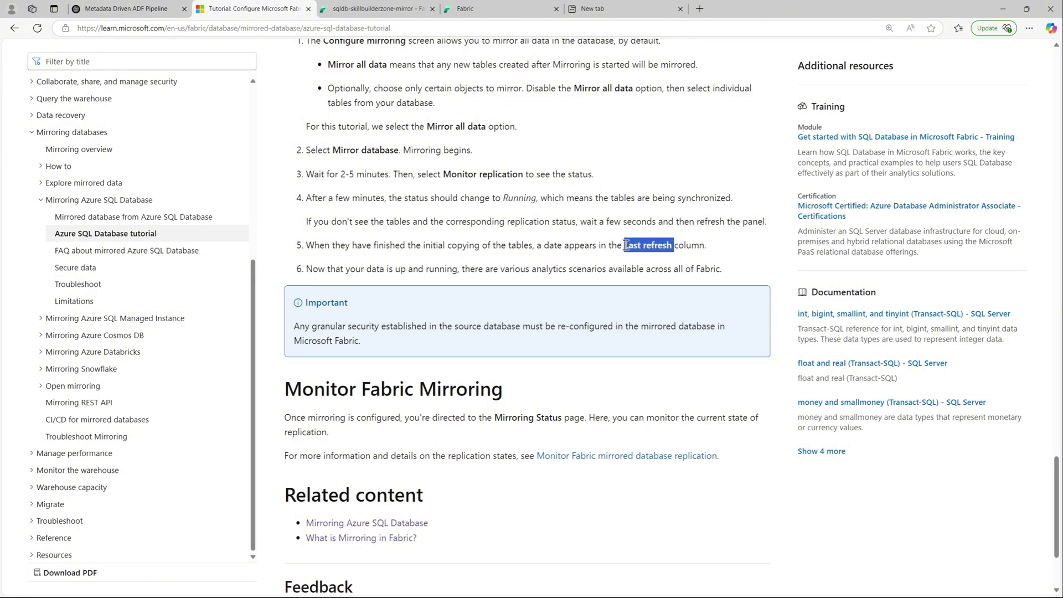
click(390, 9)
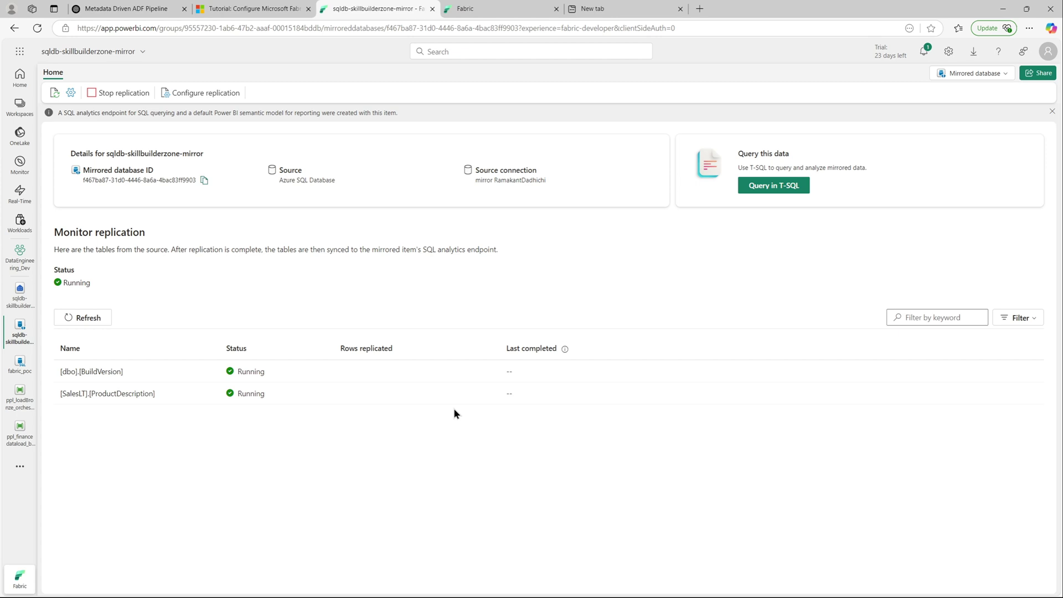
click(1022, 321)
click(1022, 321)
mouse_move(565, 350)
click(91, 316)
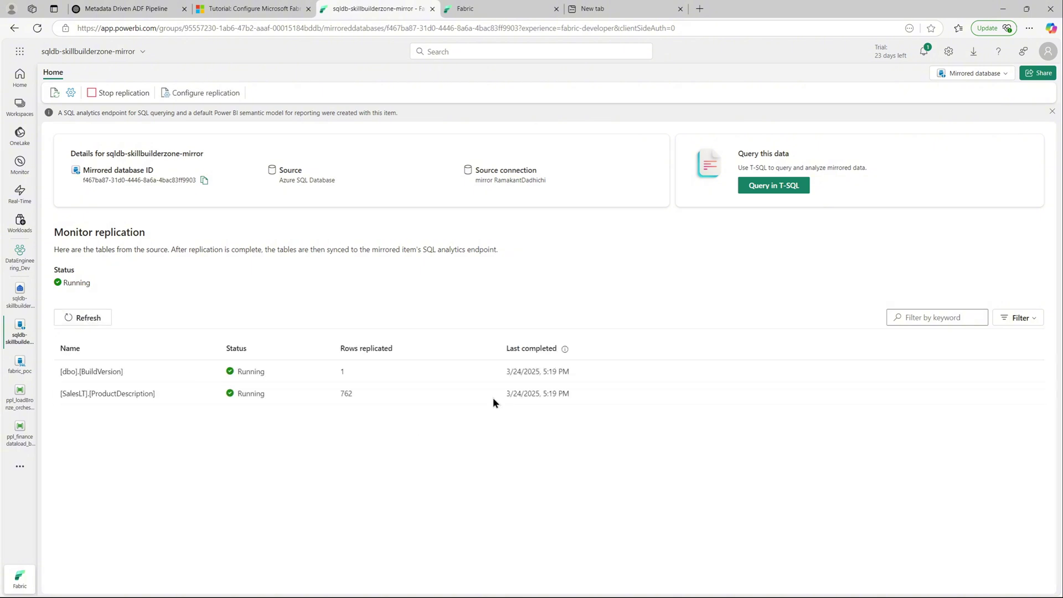
- Highlight the last completed times of the BuildVersion and ProductDescription tables in the replication monitor
drag(564, 371, 506, 372)
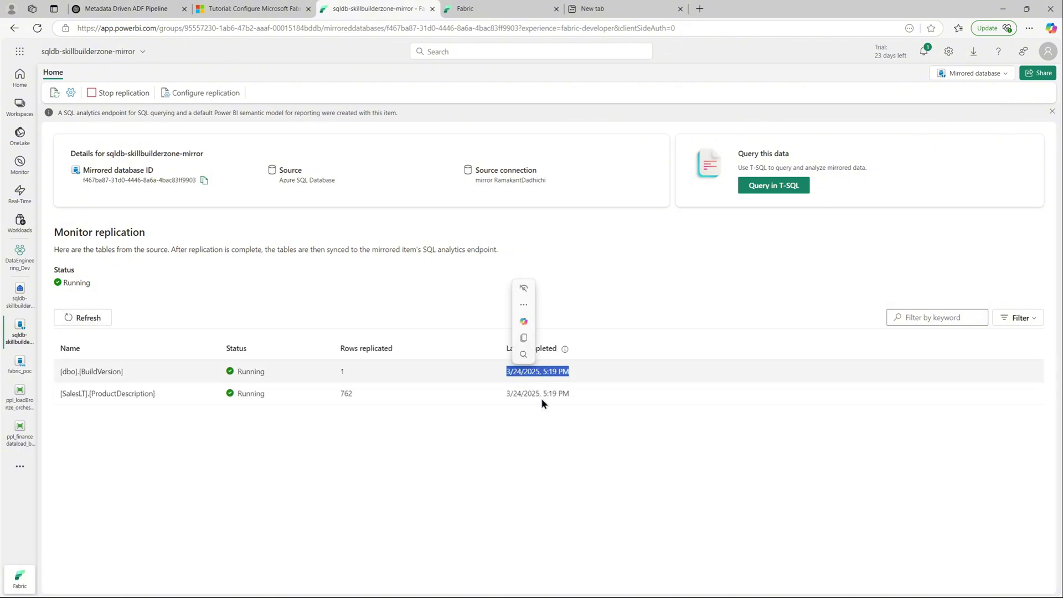
drag(590, 403, 526, 395)
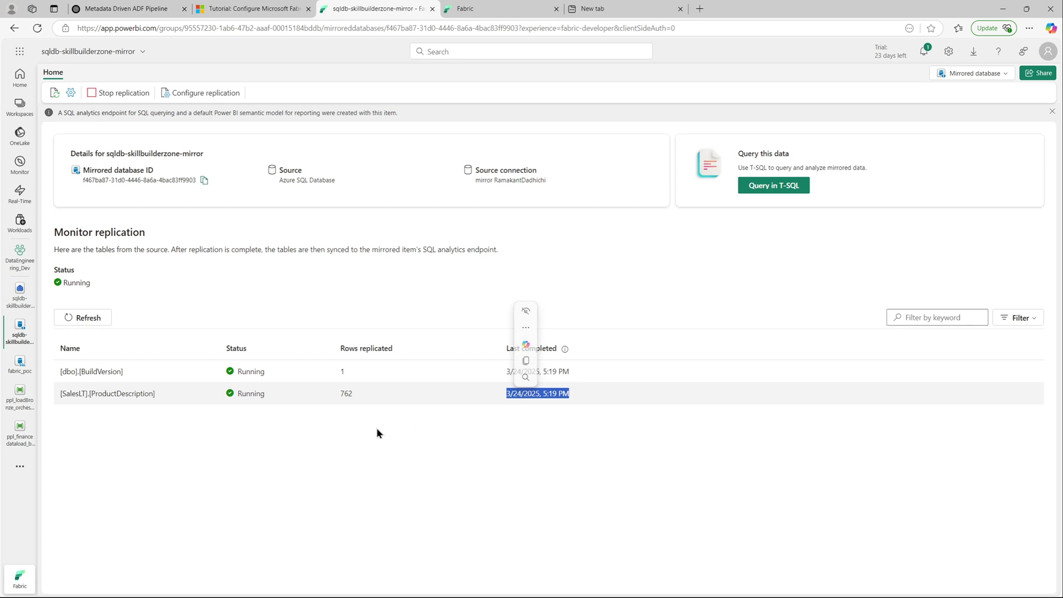
click(365, 391)
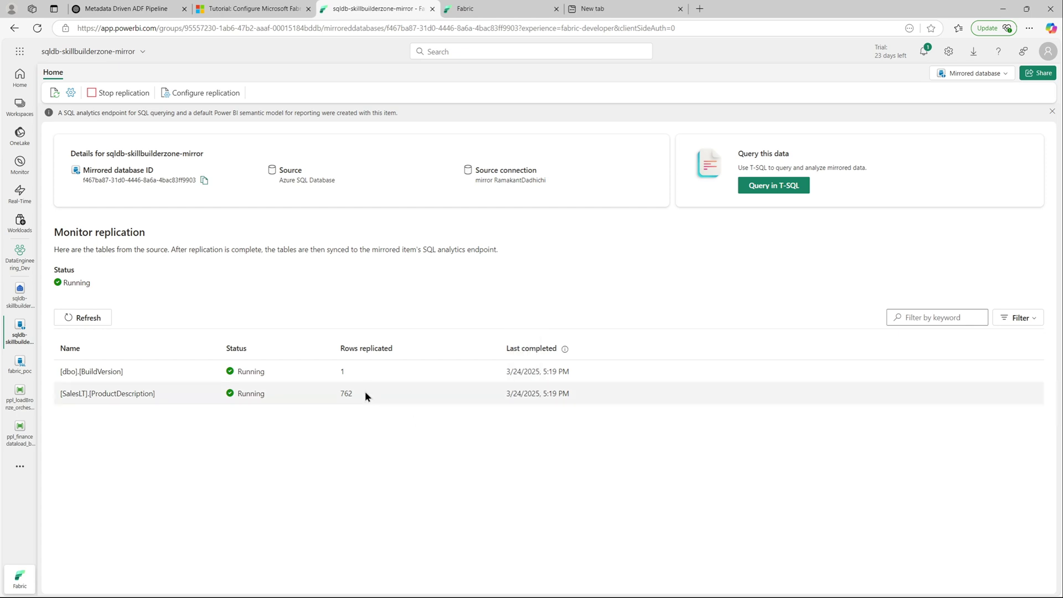
- Open the mirrored database's SQL analytics endpoint, refresh the dbo tables and preview the BuildVersion data
click(778, 186)
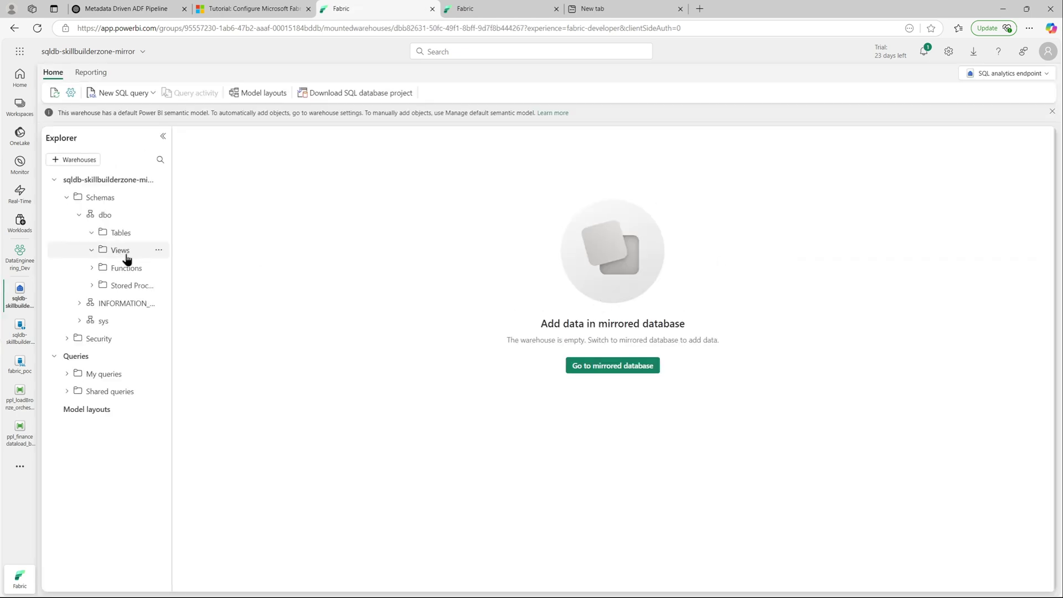
click(159, 235)
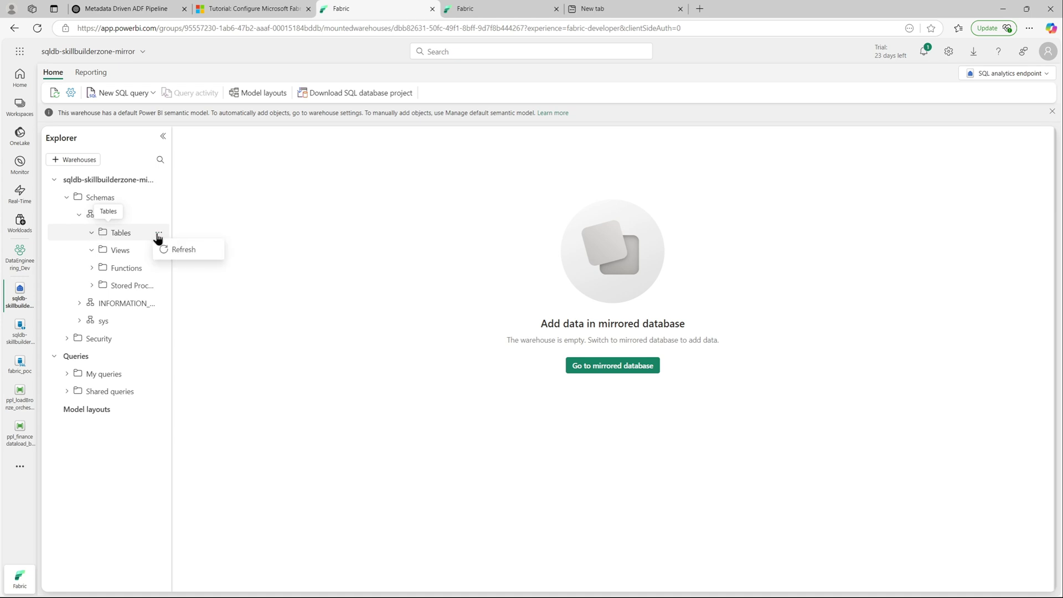
click(170, 245)
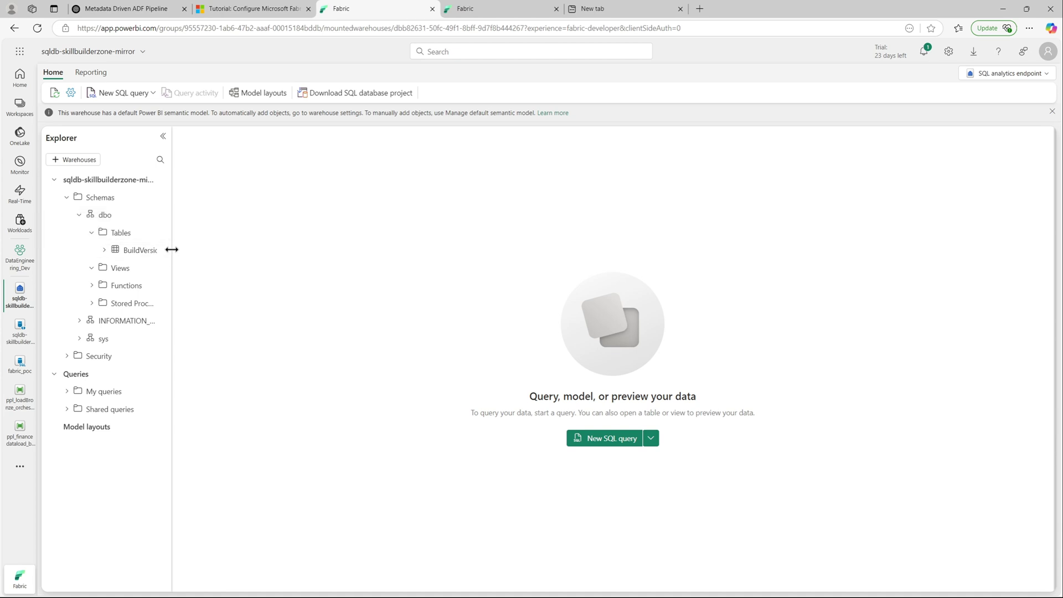
drag(171, 249, 196, 265)
click(184, 233)
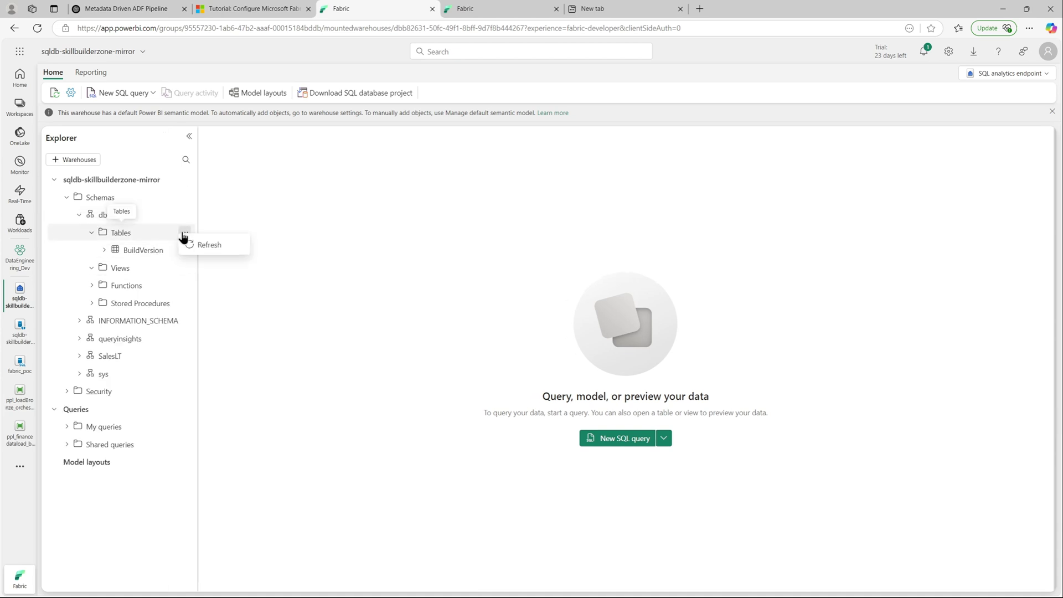
click(188, 252)
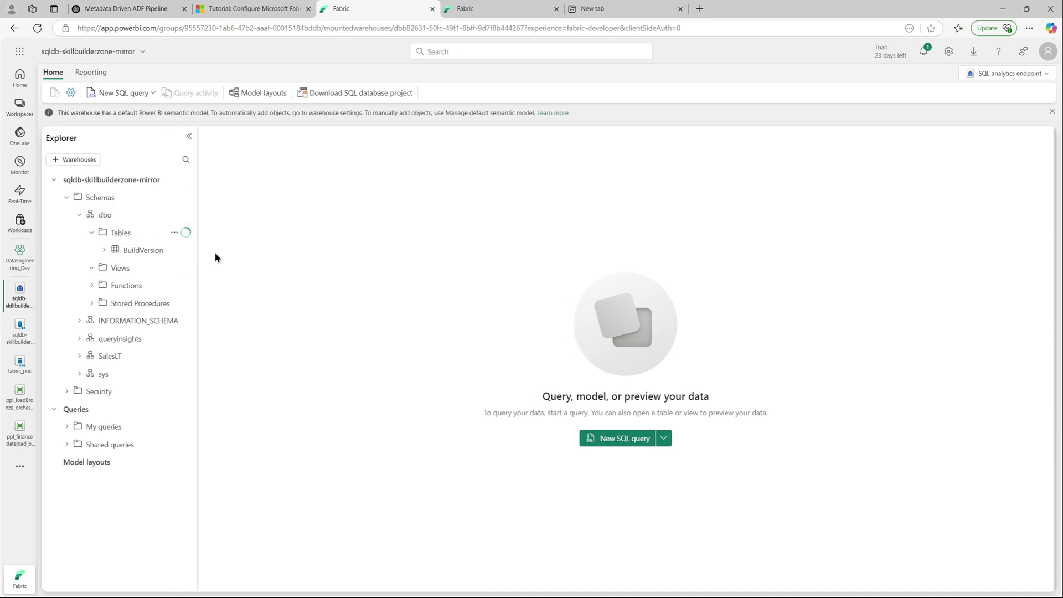
click(145, 254)
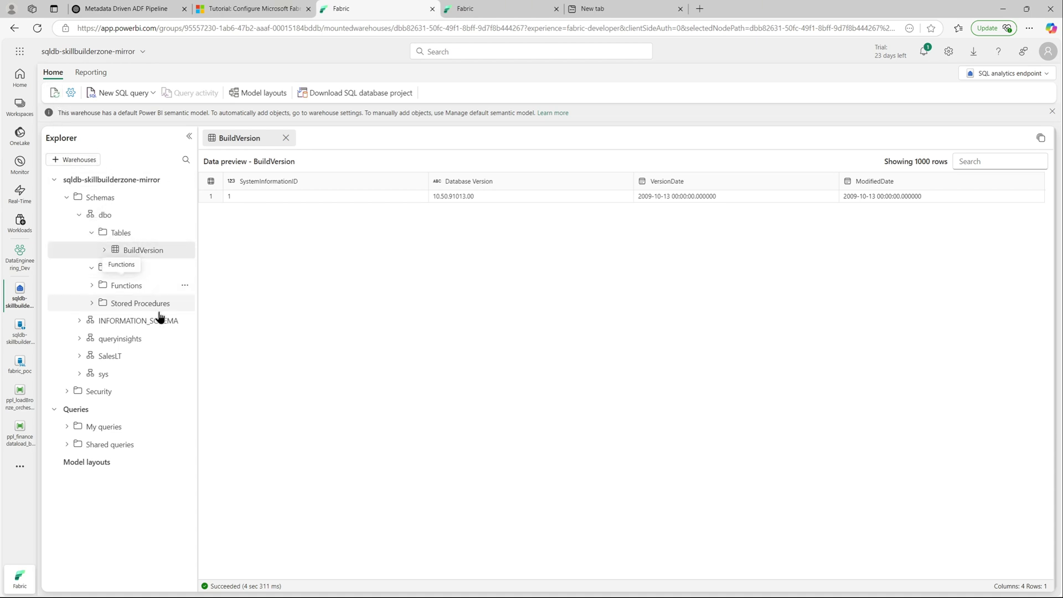
- Refresh the dbo tables again and expand the tables of the SalesLT schema
click(183, 234)
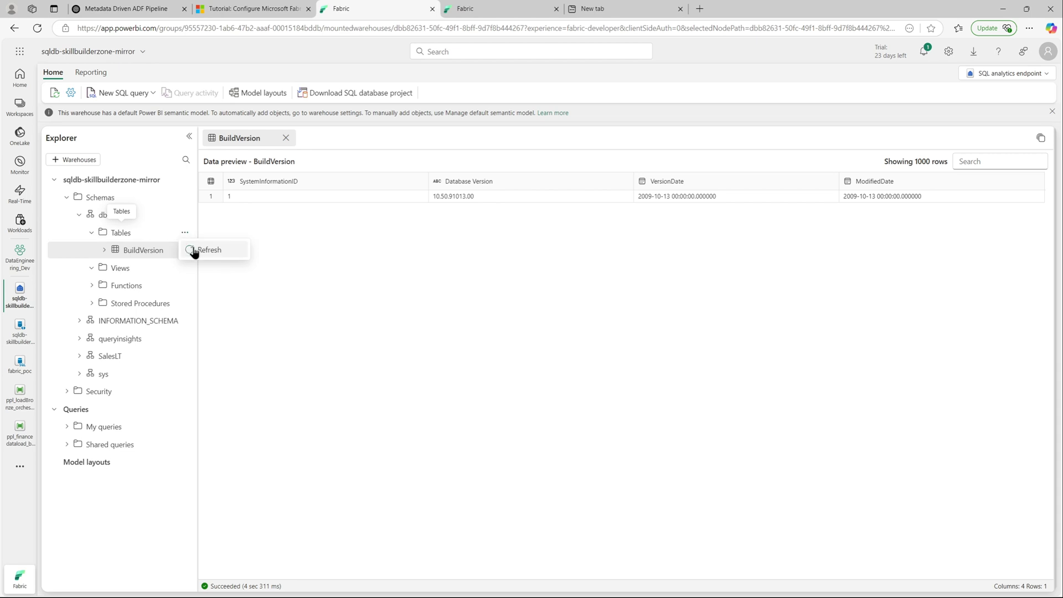
click(193, 250)
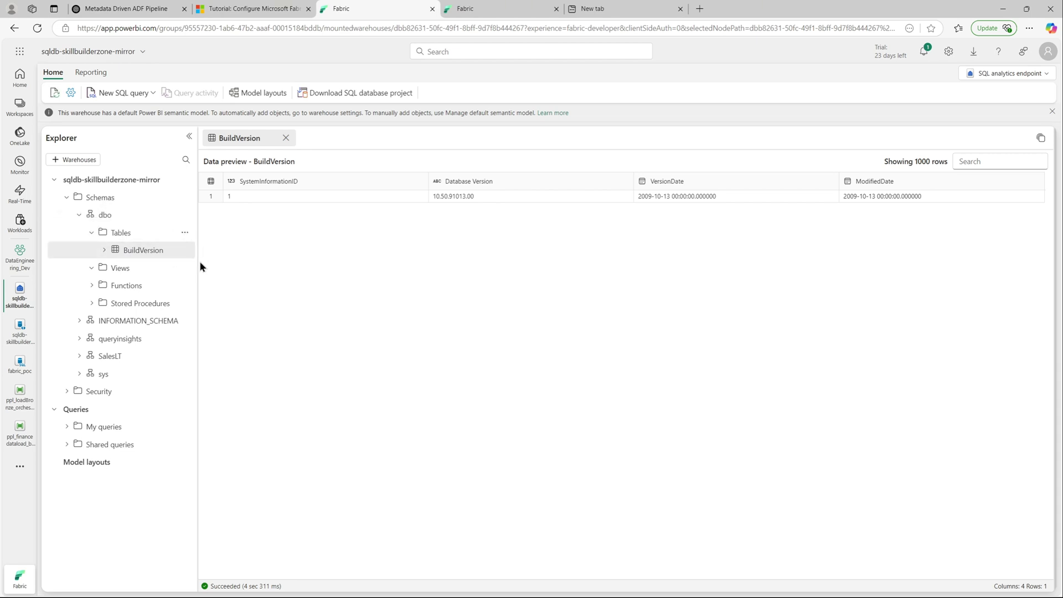
drag(199, 261, 204, 265)
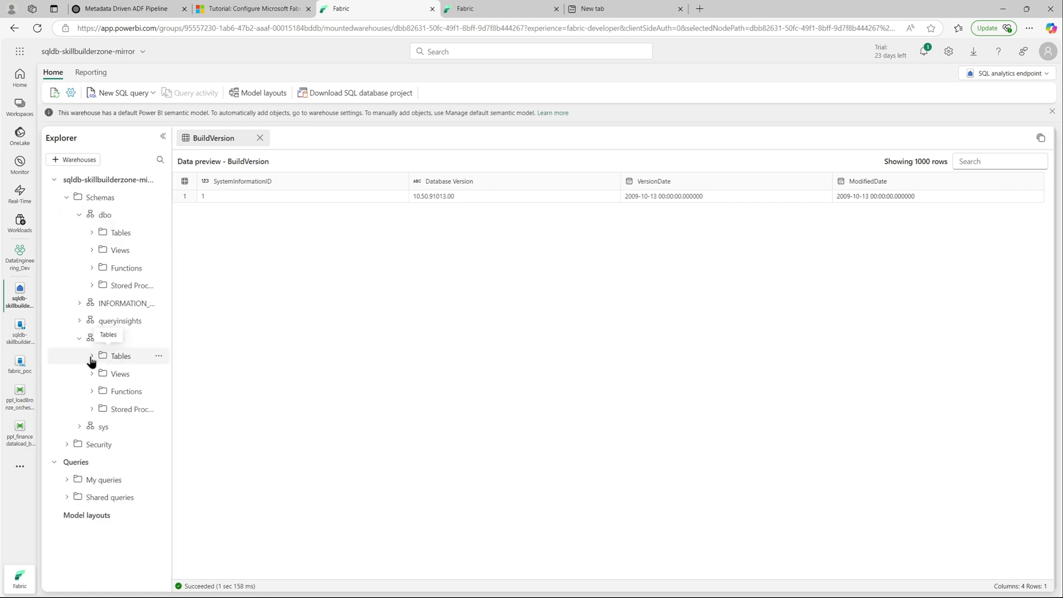
click(92, 357)
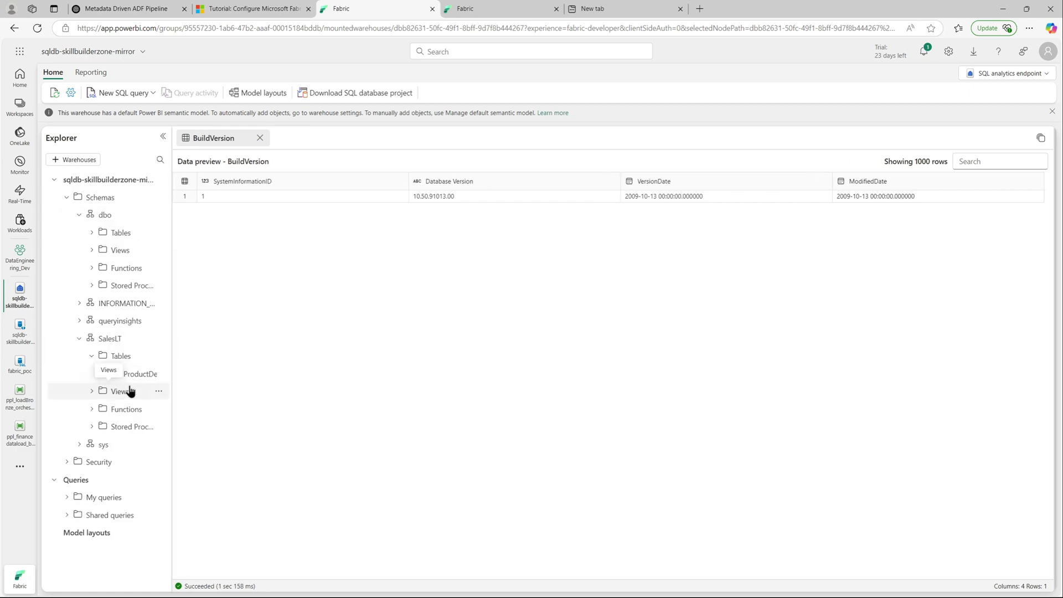
- Preview the data of the SalesLT ProductDescription table in the SQL analytics endpoint and look through its rows
click(133, 374)
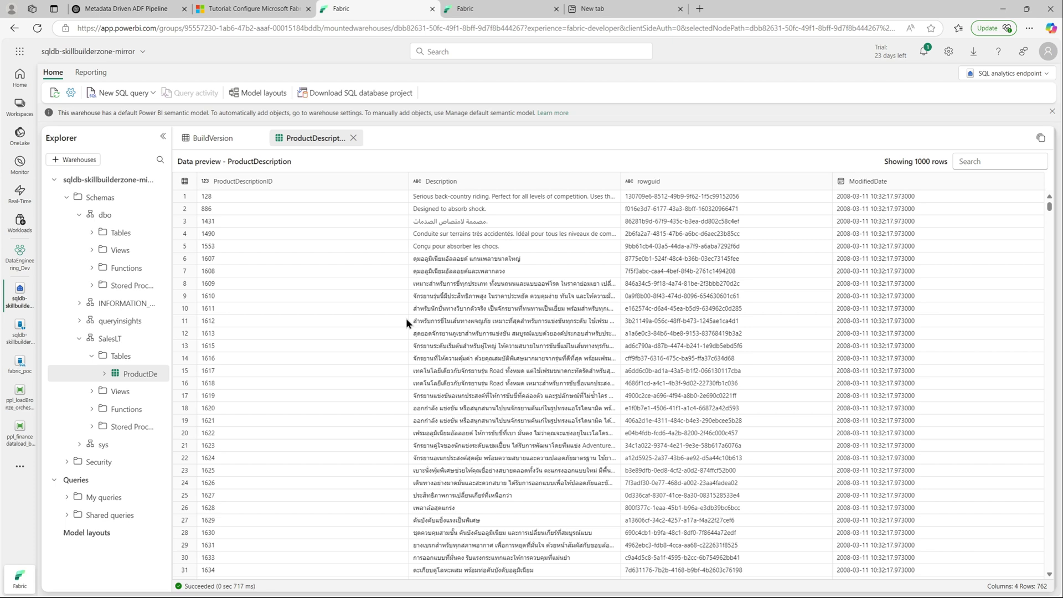
scroll(406, 318, down, 9)
scroll(406, 317, down, 5)
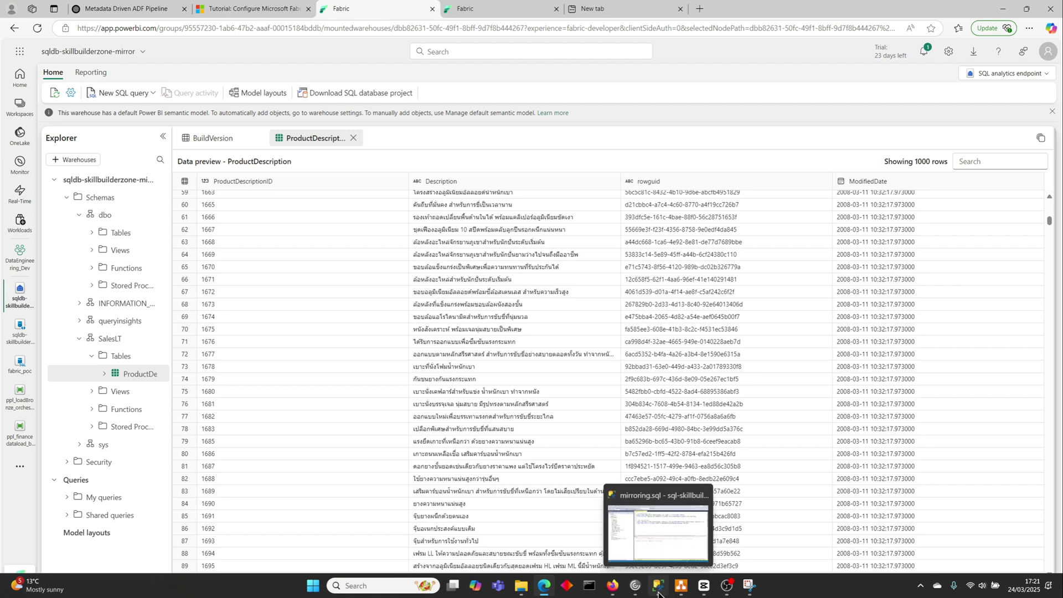
- Switch to SQL Server Management Studio and select the top 1000 rows of SalesLT.ProductDescription in the source database
click(658, 593)
click(111, 245)
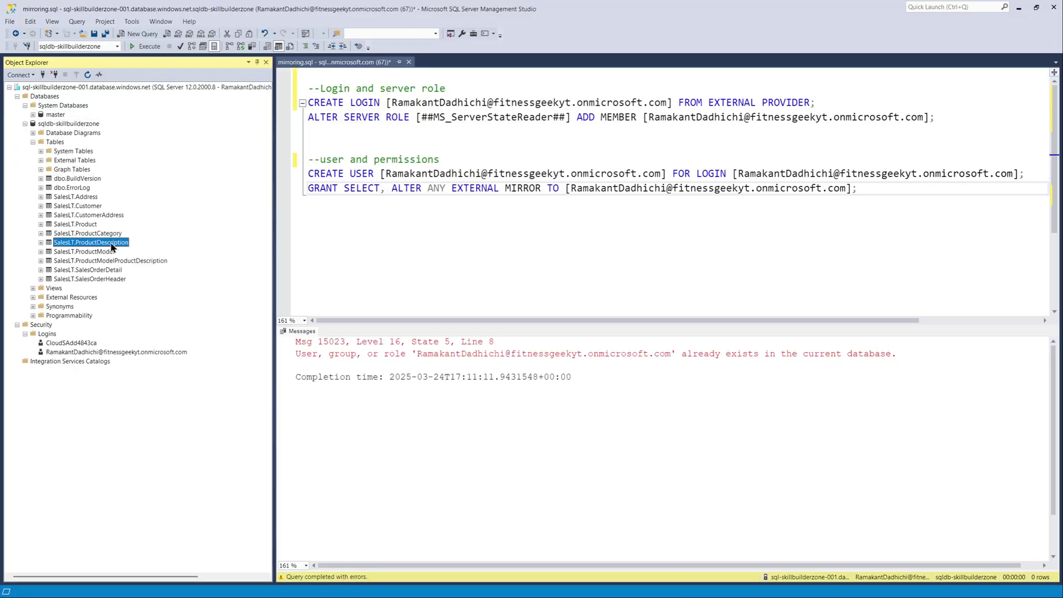
right_click(111, 245)
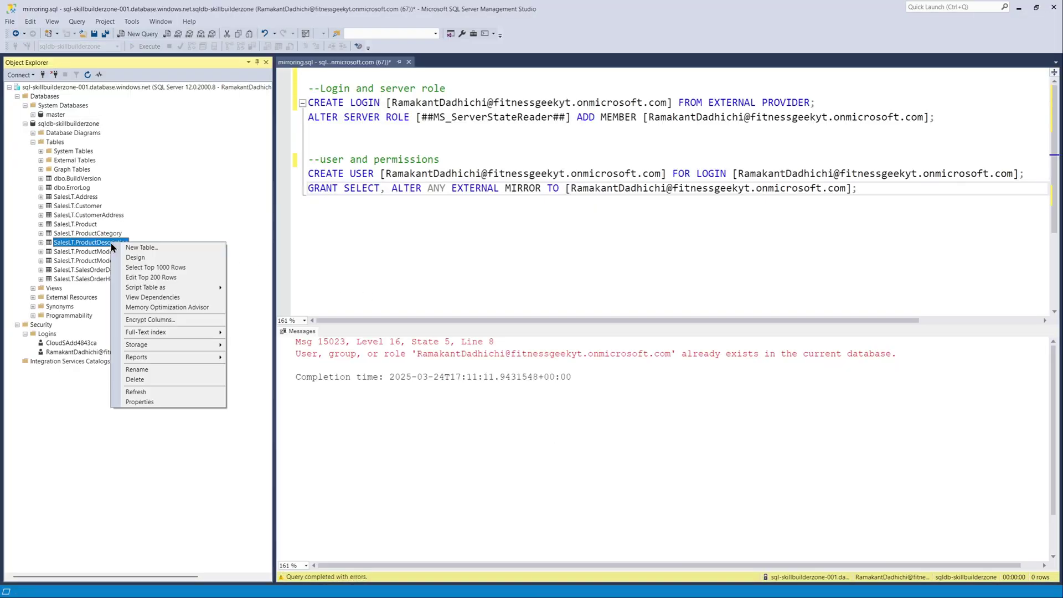
click(142, 265)
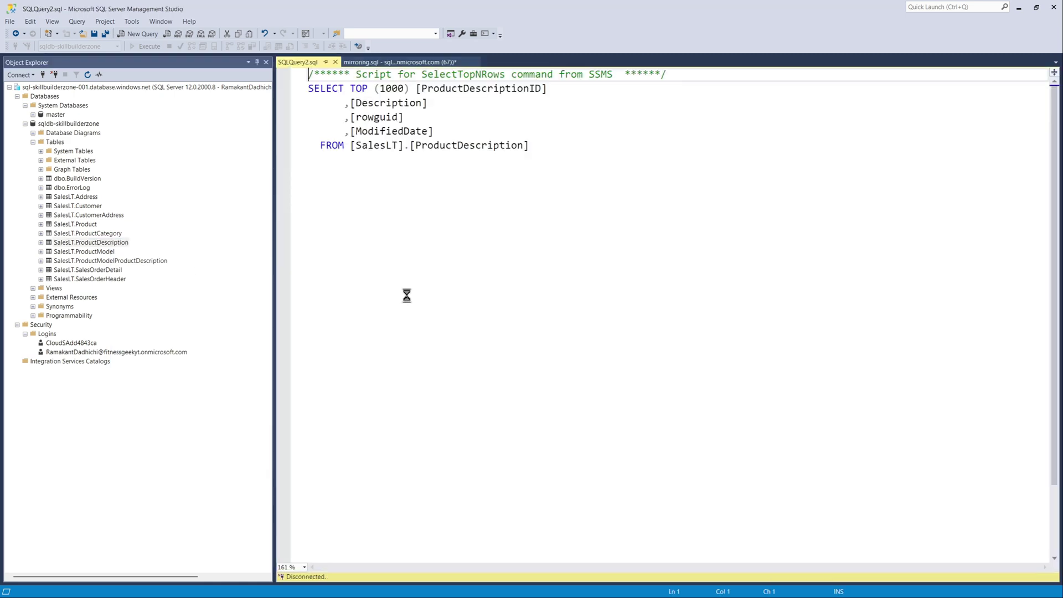
scroll(459, 497, down, 10)
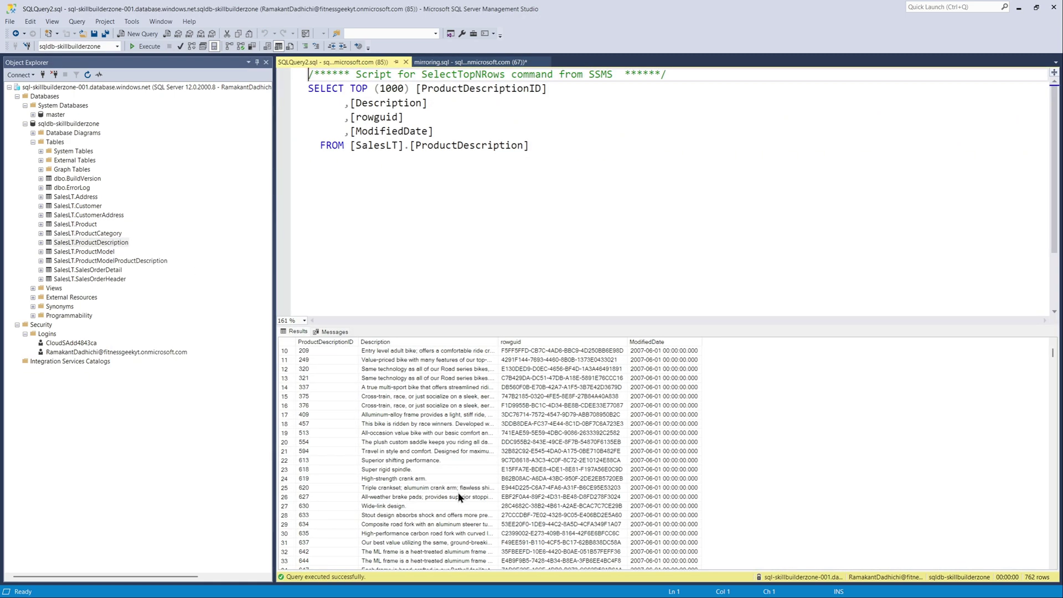
scroll(458, 497, down, 15)
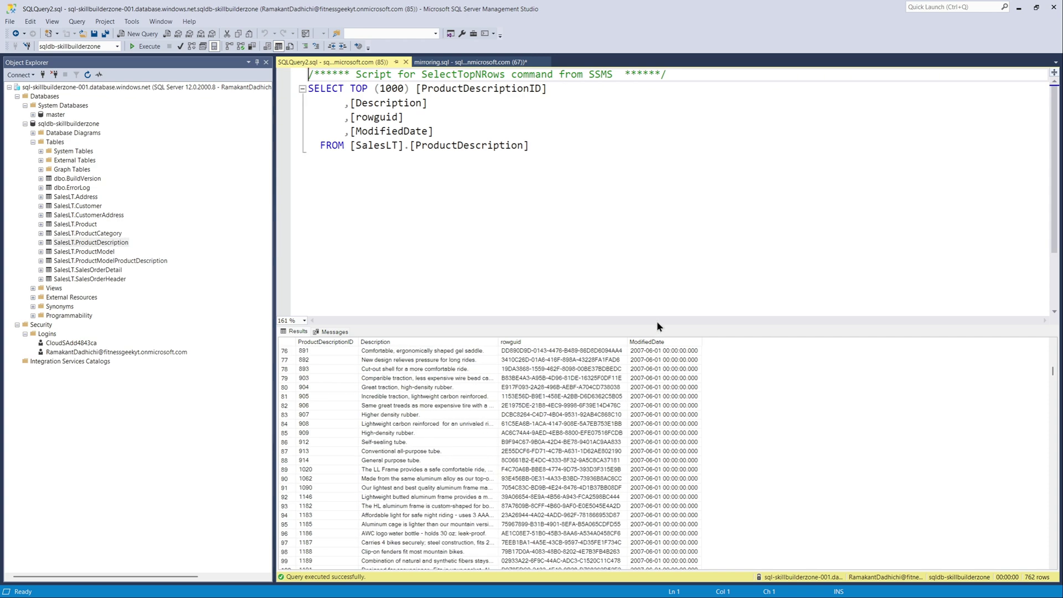
- Enlarge the query results area, widen the Description column and look through the ProductDescription rows
drag(658, 324, 658, 213)
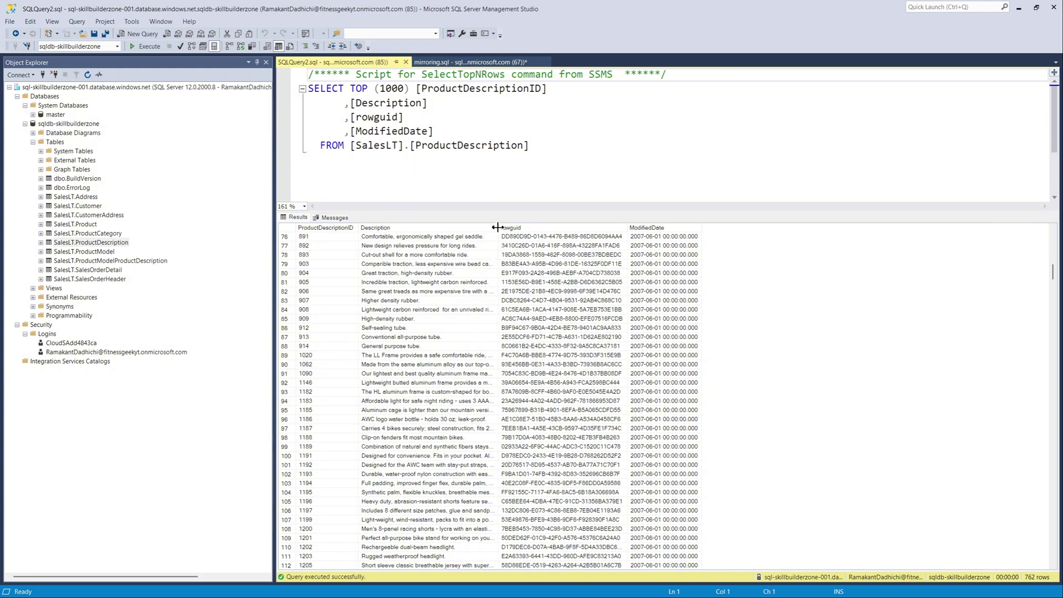
drag(497, 230, 614, 230)
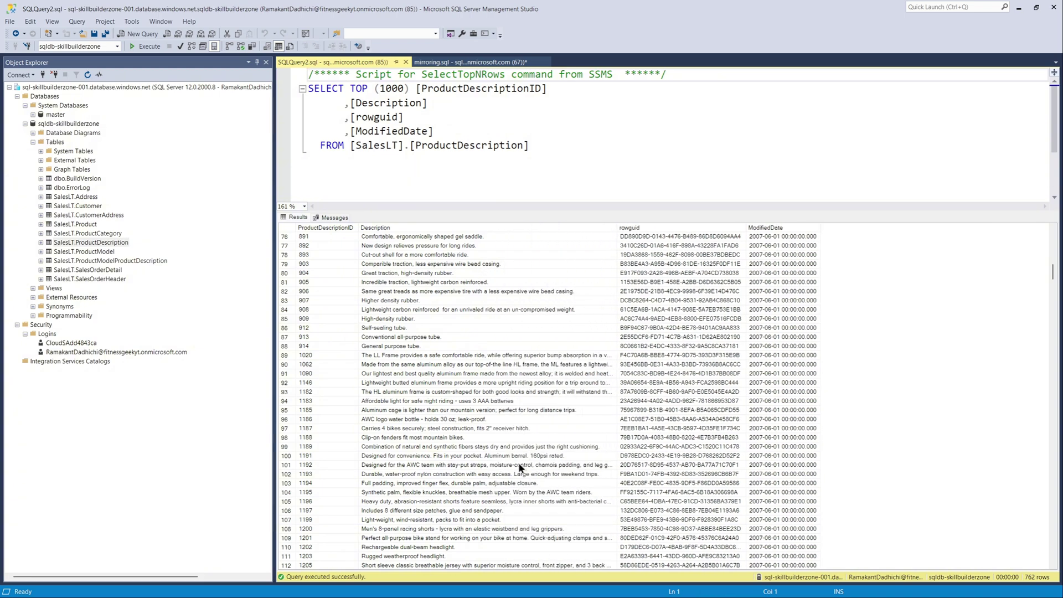
scroll(519, 466, down, 12)
scroll(520, 467, down, 20)
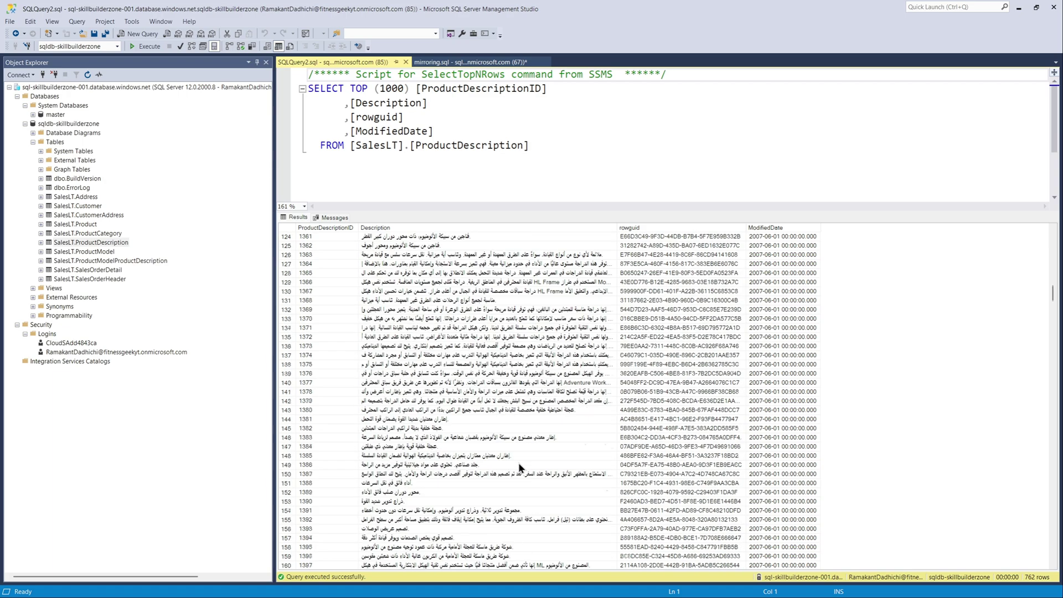
scroll(519, 467, down, 20)
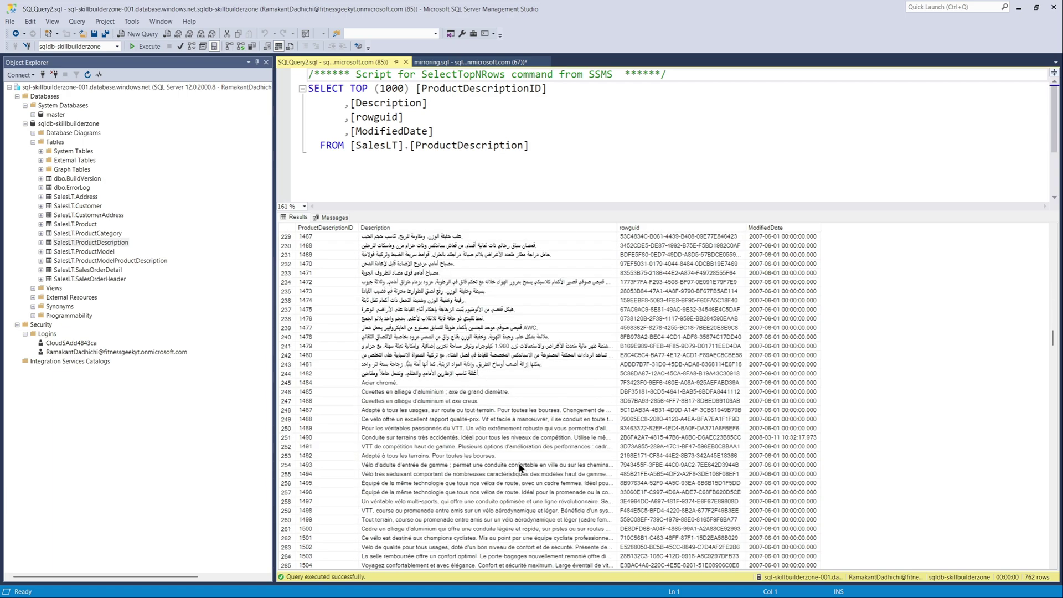
scroll(518, 463, down, 20)
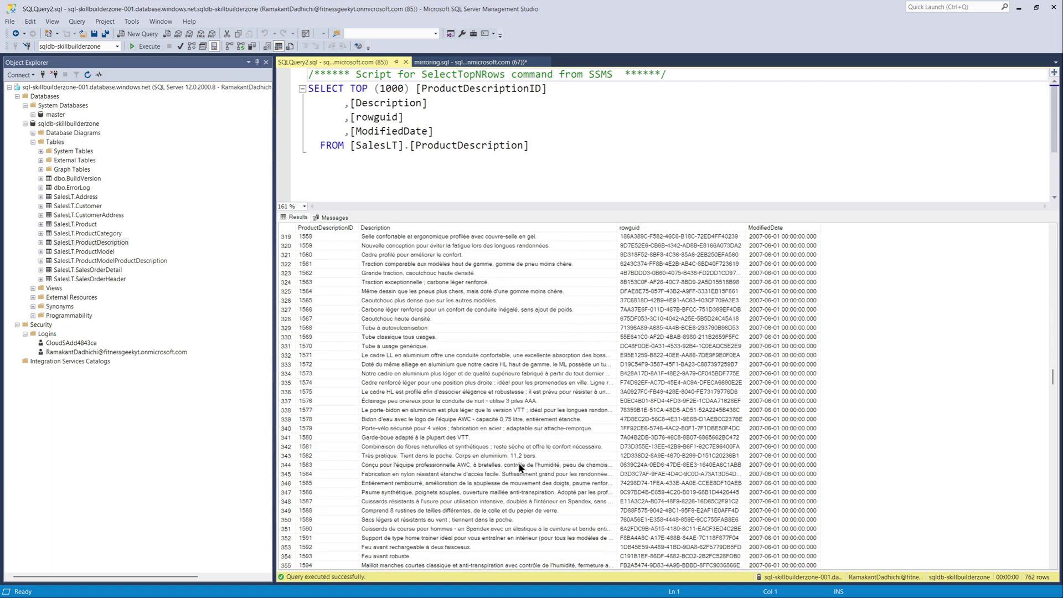
scroll(519, 462, down, 7)
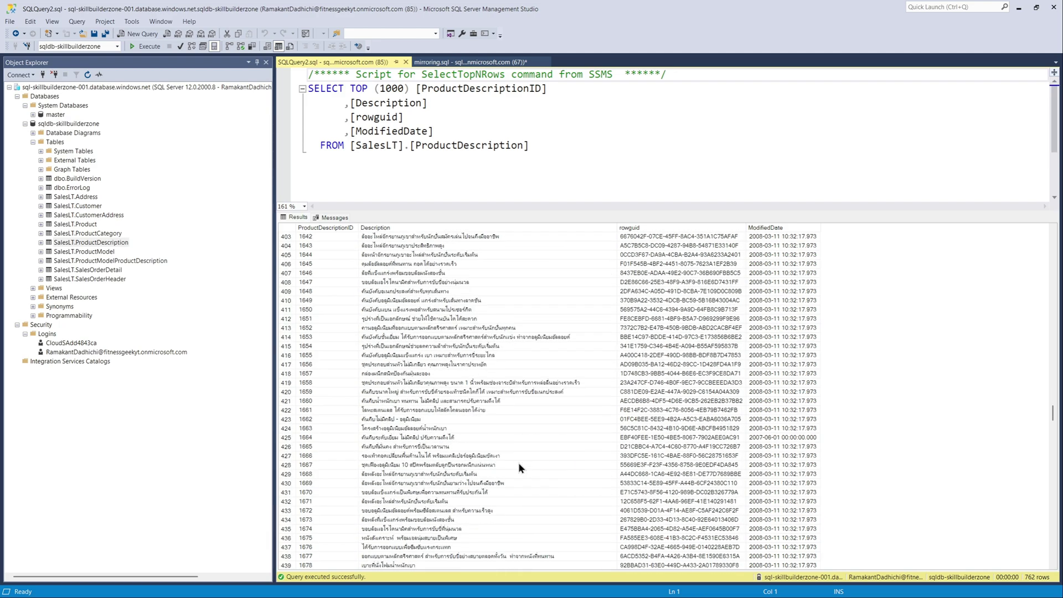
mouse_move(637, 595)
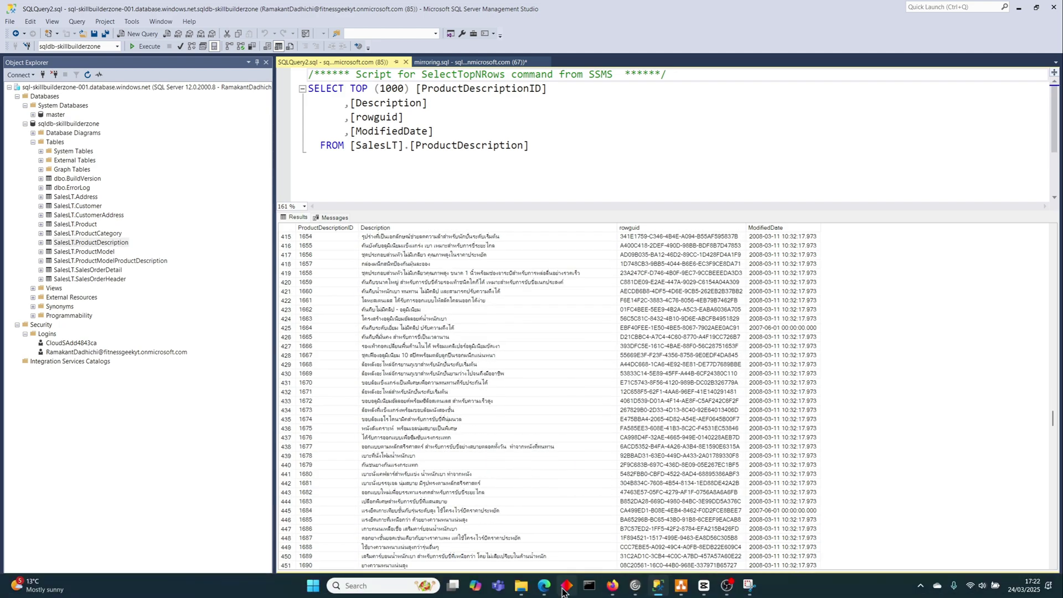
click(543, 585)
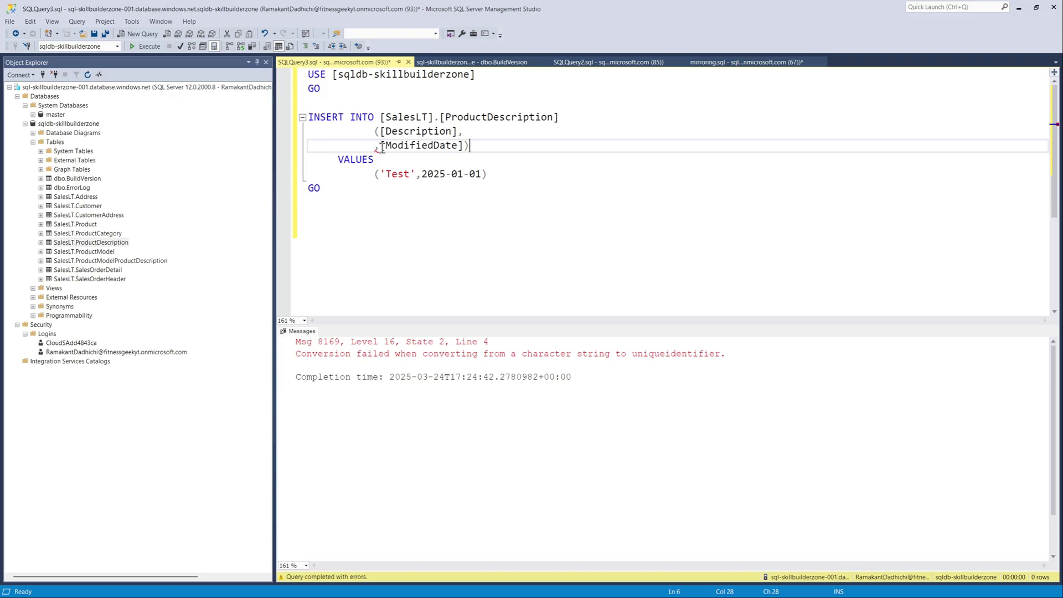
- Remove the extra comma before [ModifiedDate] in the INSERT statement and execute it to add the 'Test' row to SalesLT.ProductDescription
click(380, 146)
key(BackSpace)
click(431, 214)
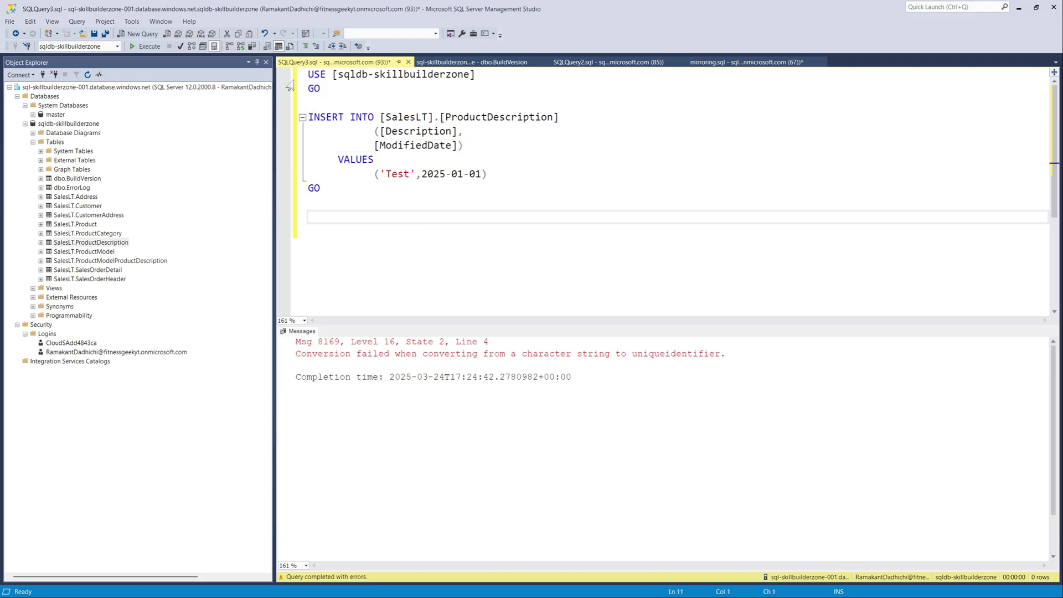
click(146, 46)
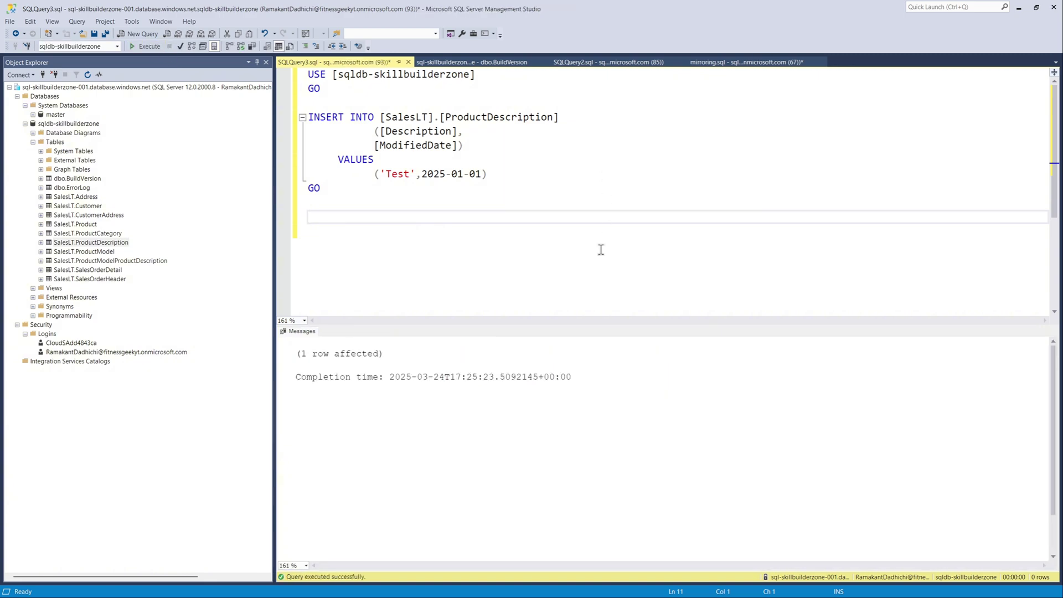
- Rerun the top 1000 rows query on ProductDescription and select the Description and ModifiedDate cells of the new Test row
click(579, 65)
click(599, 131)
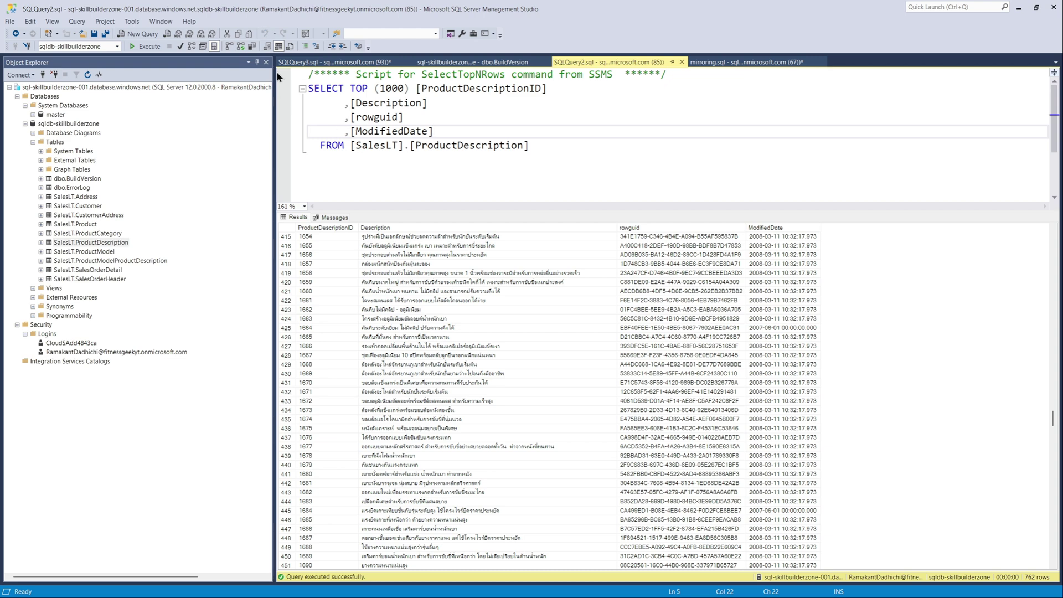
click(149, 48)
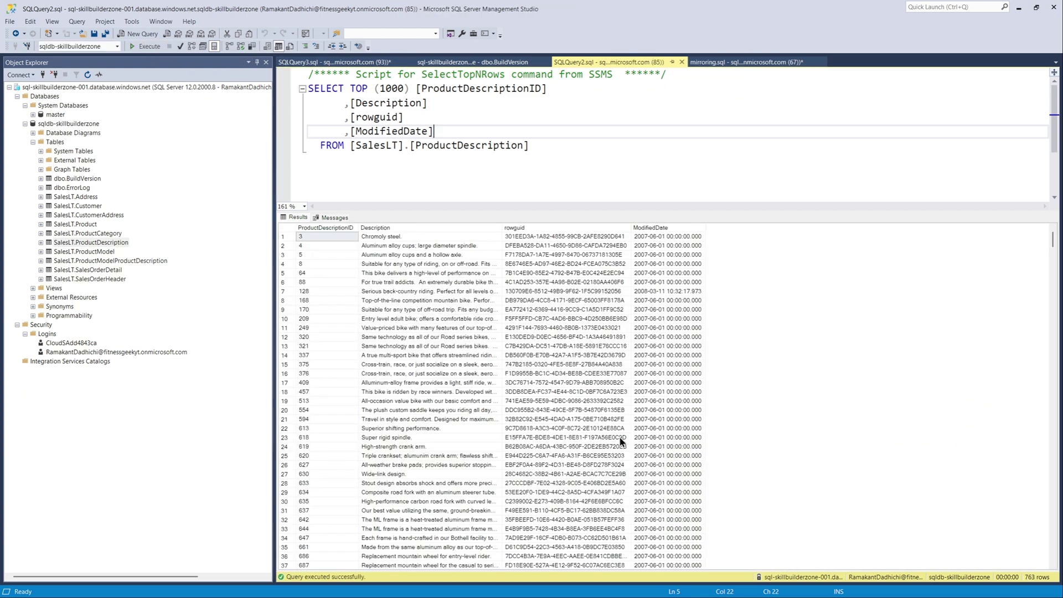
scroll(619, 437, down, 20)
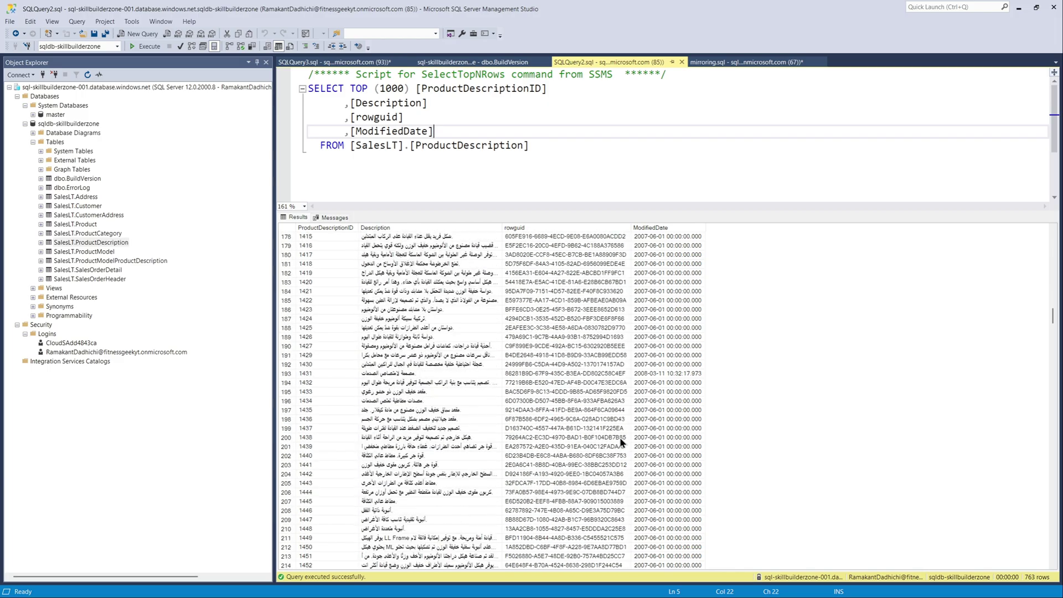
scroll(621, 442, down, 20)
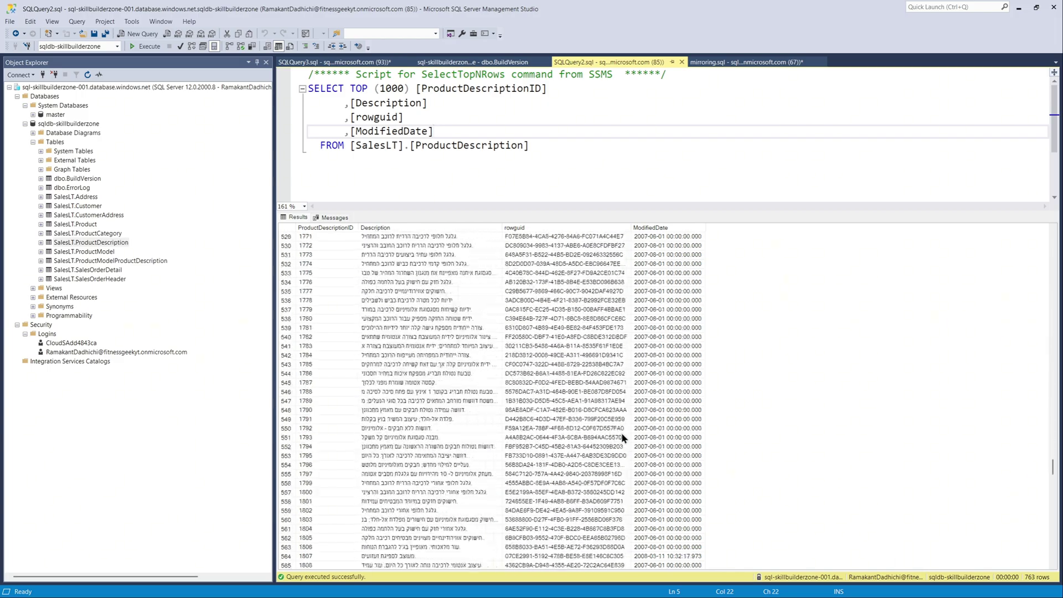
scroll(621, 433, down, 20)
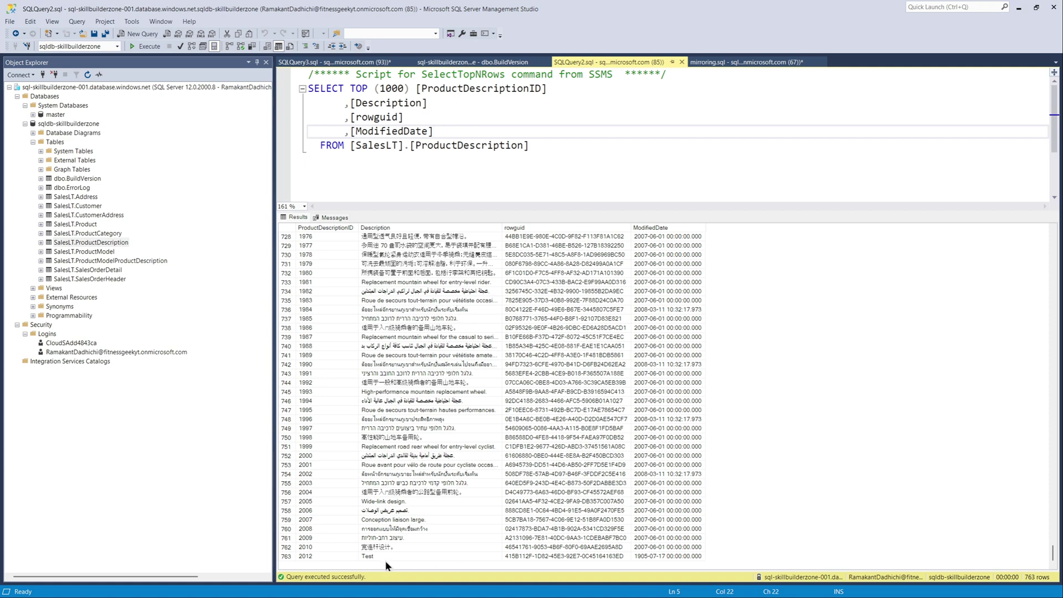
click(384, 558)
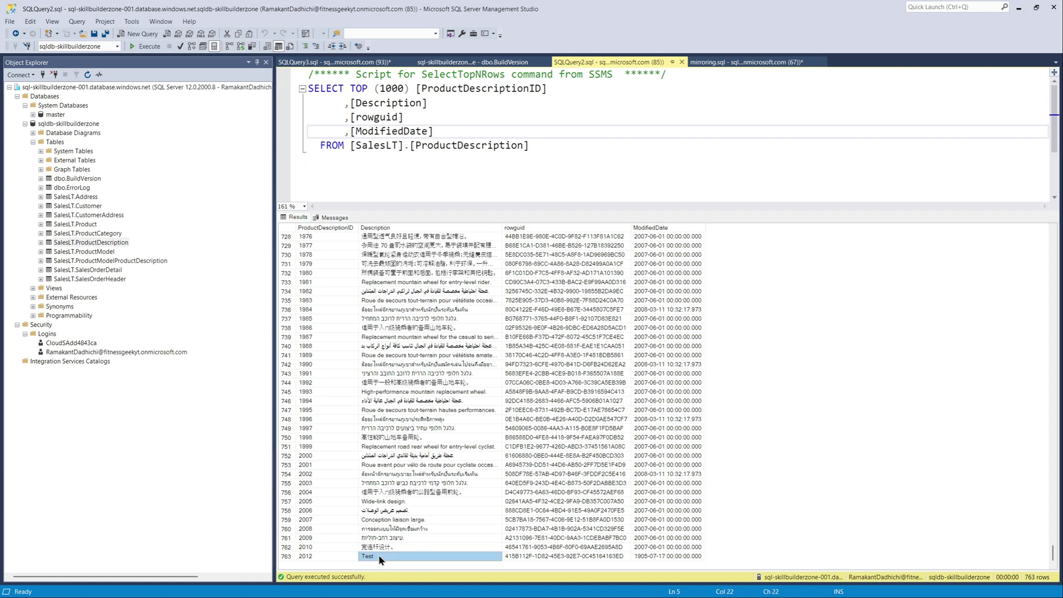
click(652, 555)
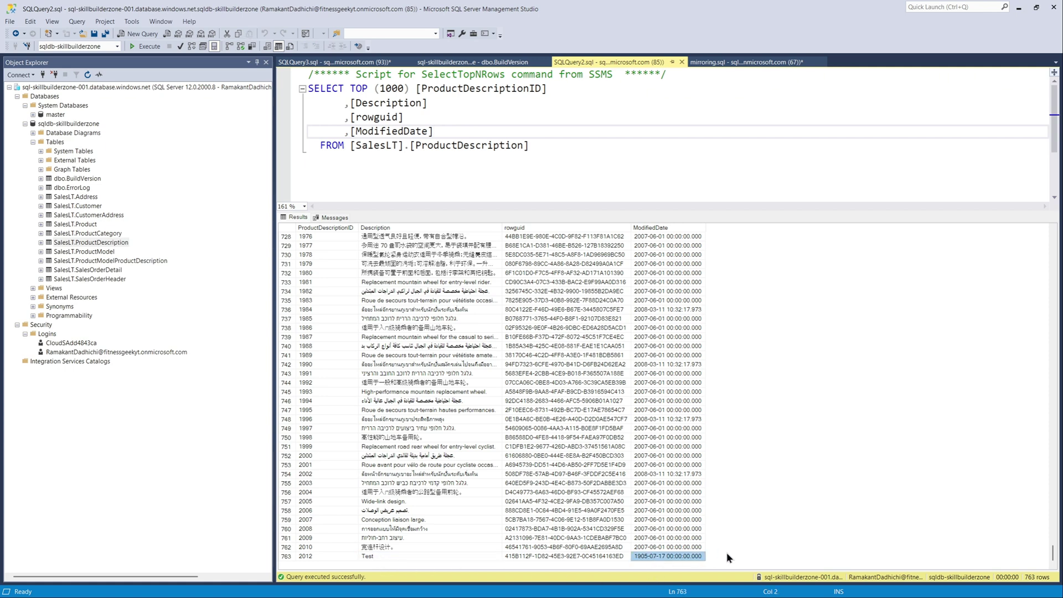
click(414, 556)
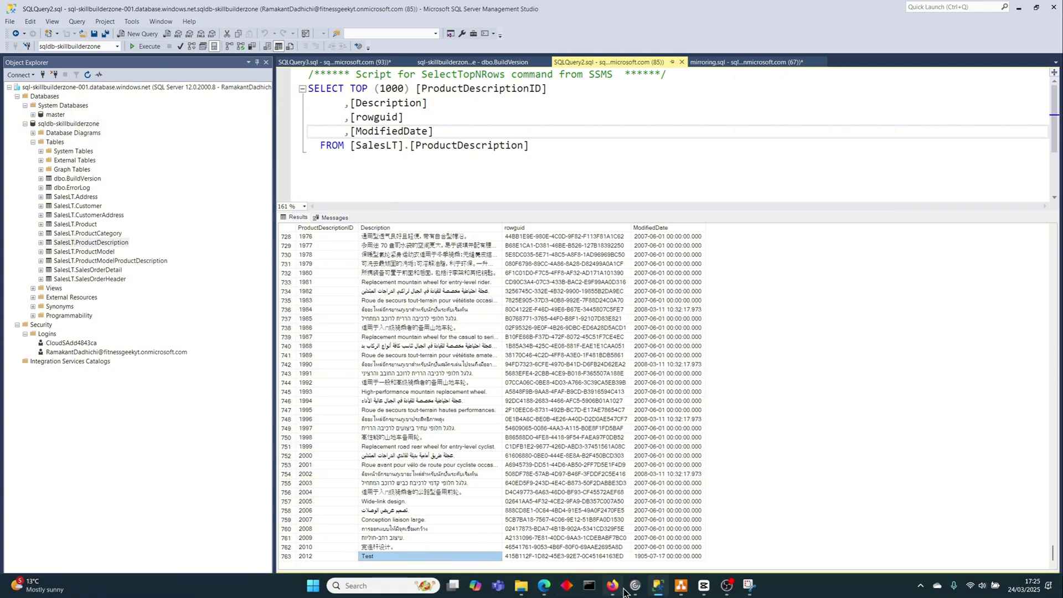
- On the mirrored database page in Fabric, refresh the replication status and highlight ProductDescription's rows replicated and last completed time
click(612, 586)
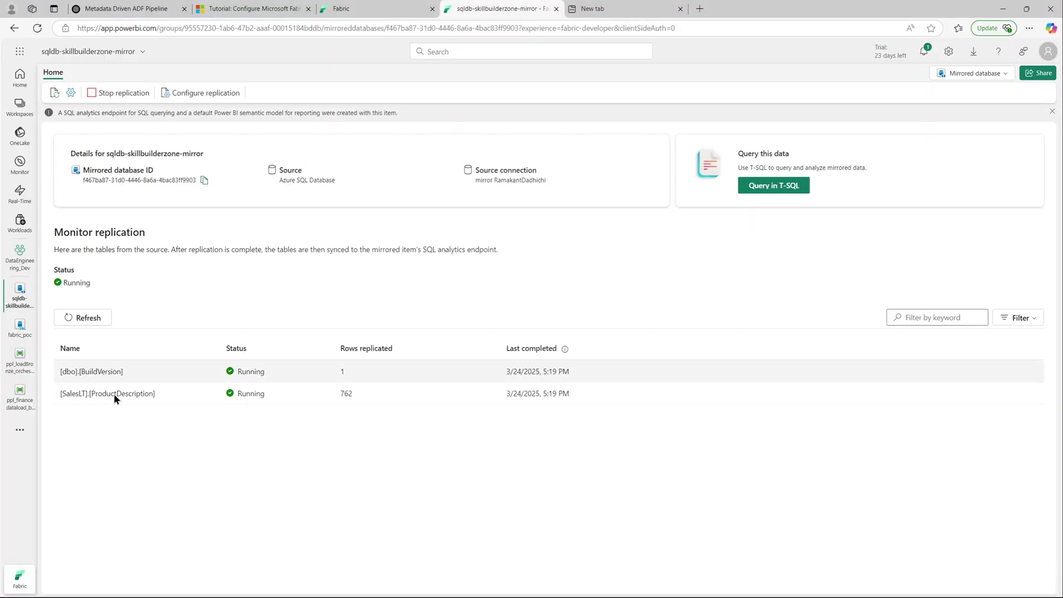
double_click(353, 391)
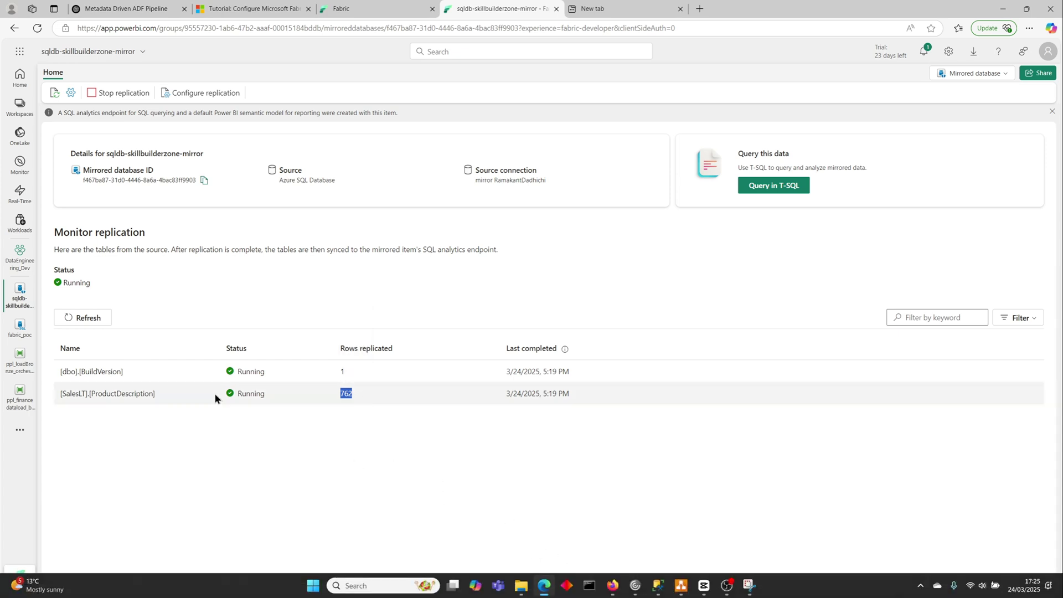
click(92, 317)
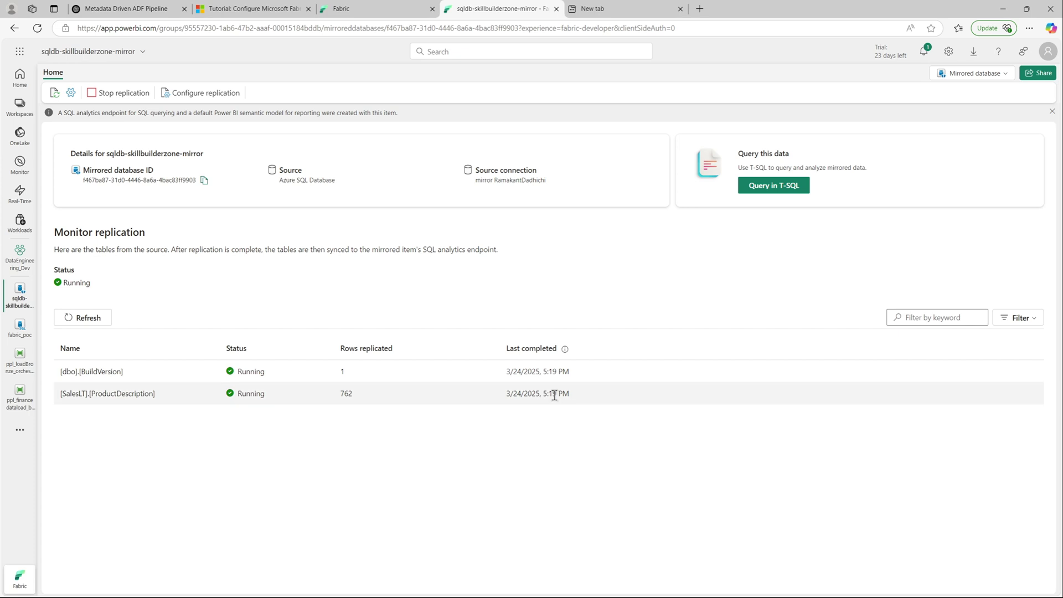
drag(558, 394, 543, 394)
click(537, 416)
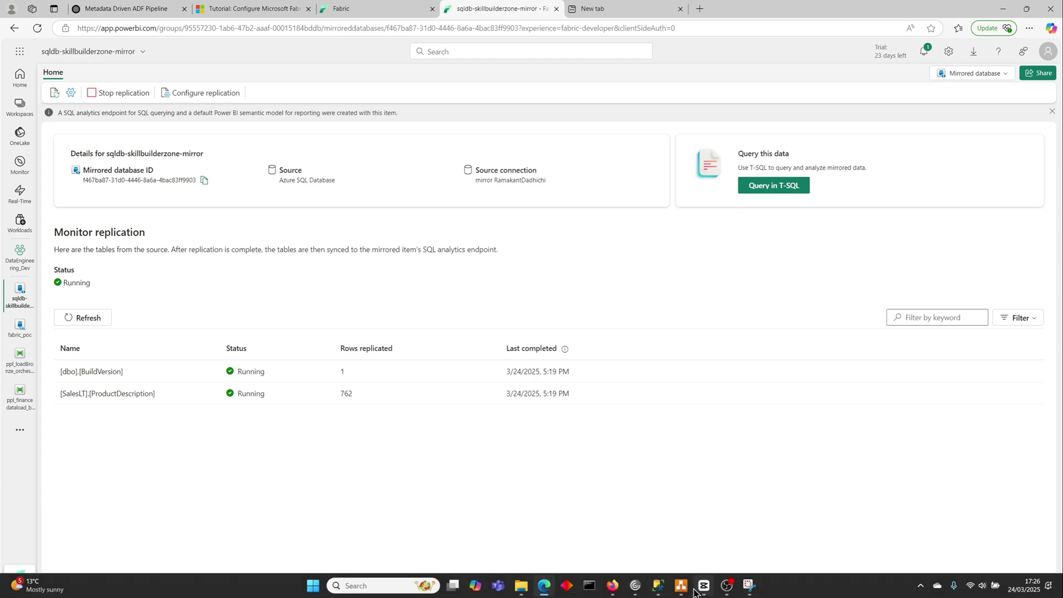
- Back in SQL Server Management Studio, add the query Select count(*) from [SalesLT].[ProductDescription] below the existing SELECT statement
click(659, 591)
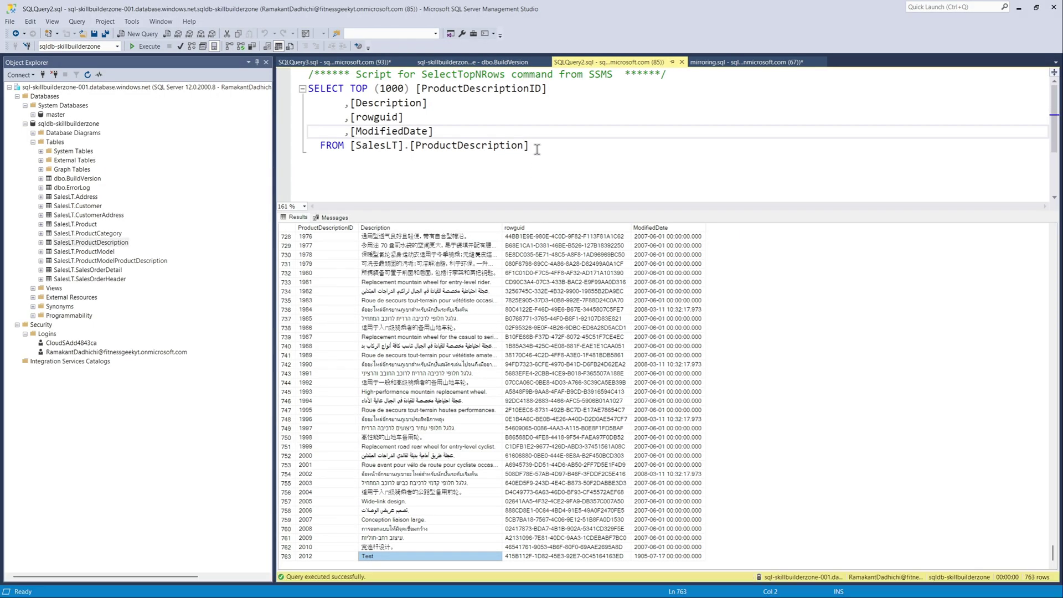
click(565, 150)
key(Return)
key(Return)
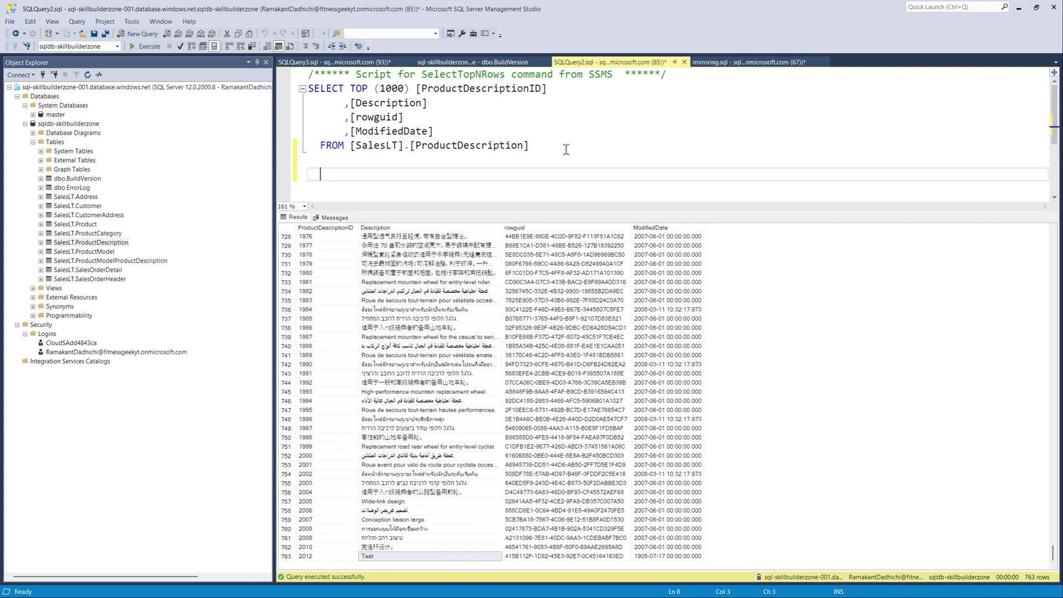
text(Select count()
text(*)
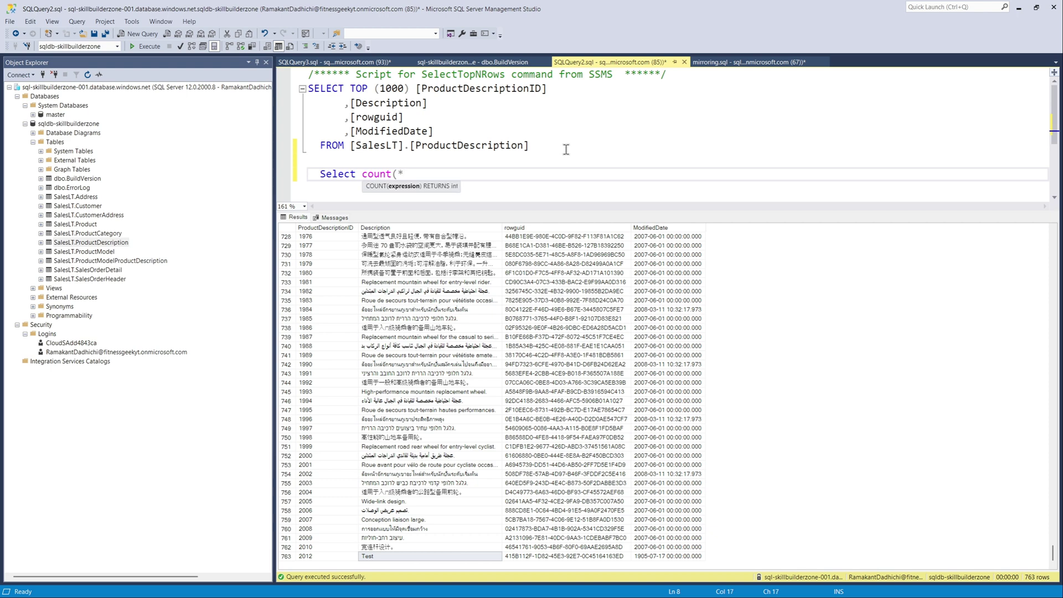
text() from)
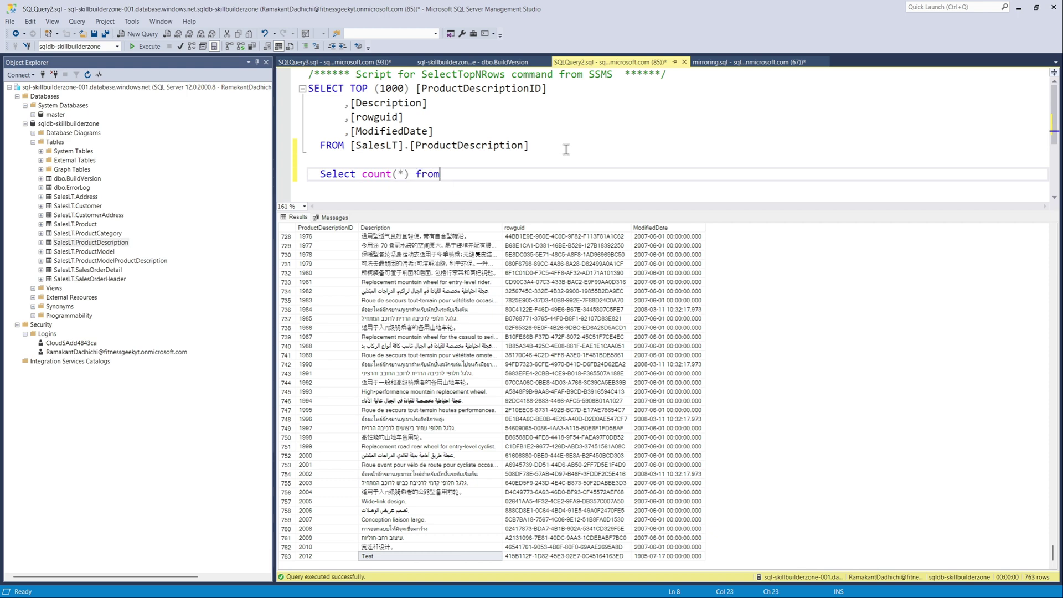
drag(530, 147, 350, 146)
key(ctrl+c)
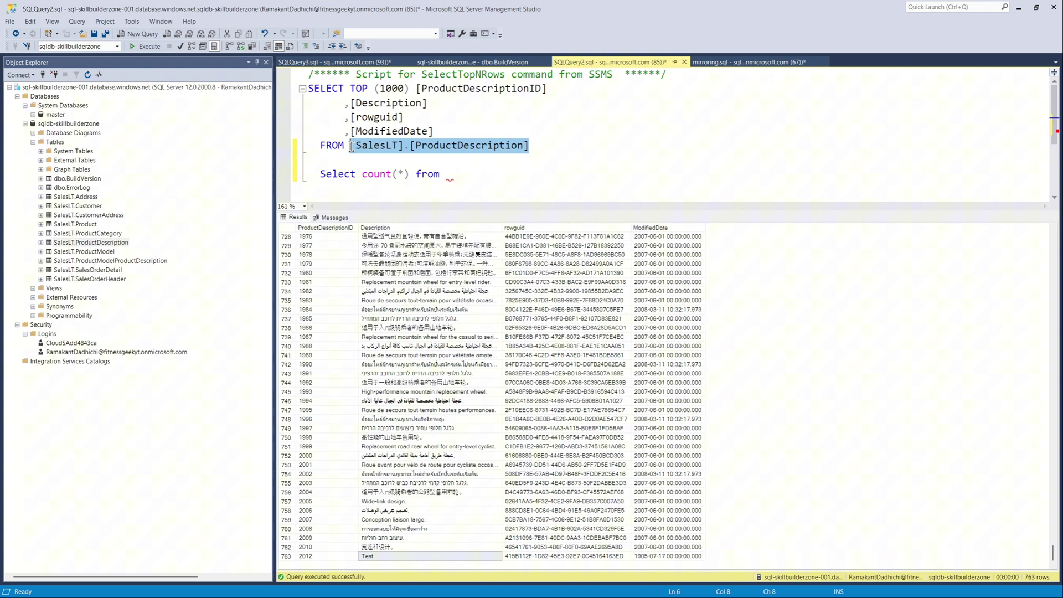
click(464, 173)
key(ctrl+v)
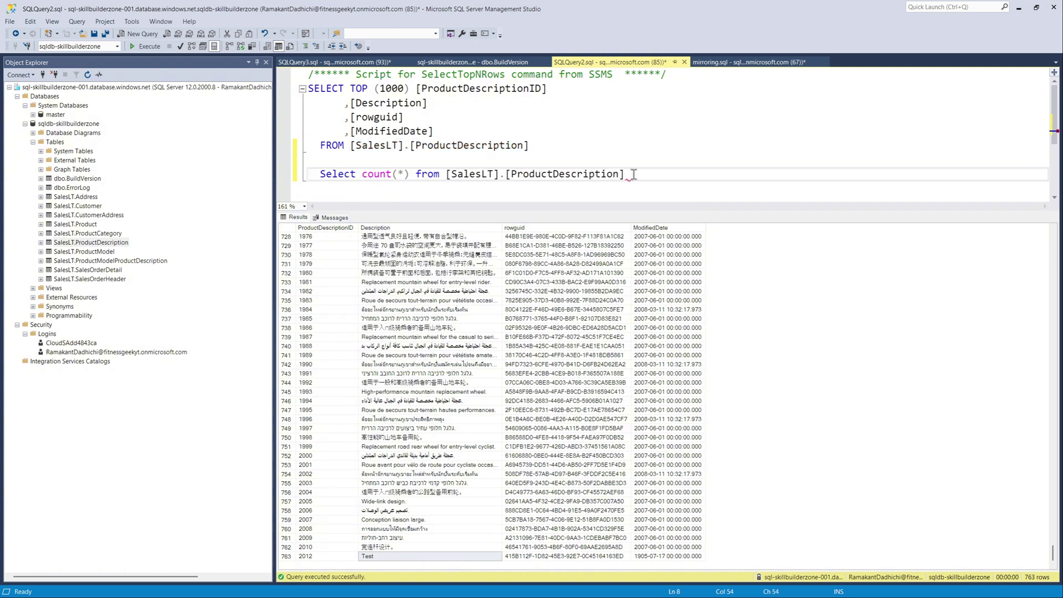
- Execute only the Select count(*) query on [SalesLT].[ProductDescription] in the source database
drag(633, 174, 313, 174)
click(145, 46)
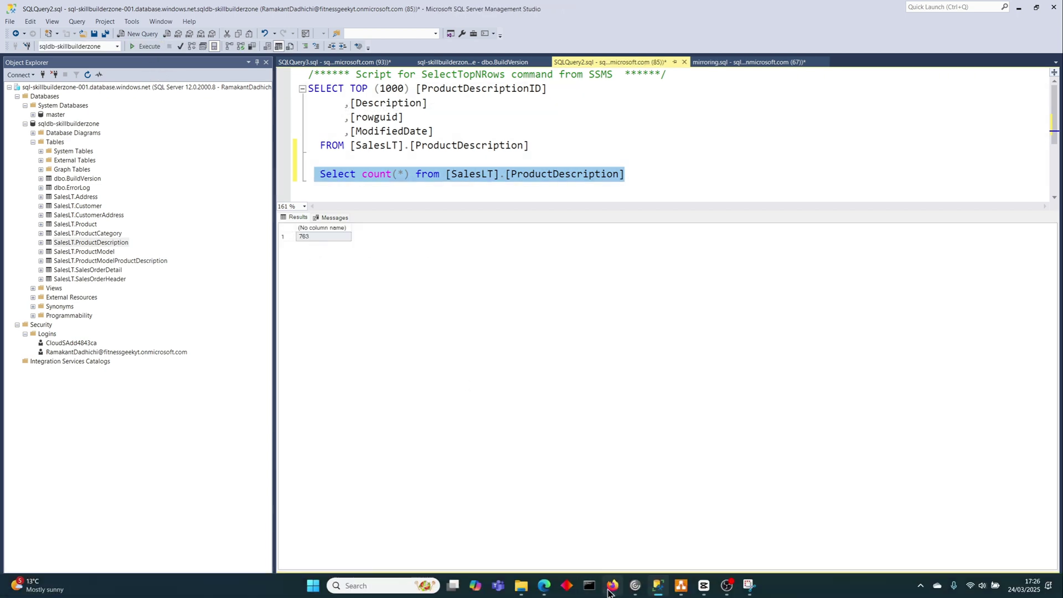
- Switch to the mirrored database page in Fabric, refresh the replication status and highlight ProductDescription's rows replicated value
click(543, 587)
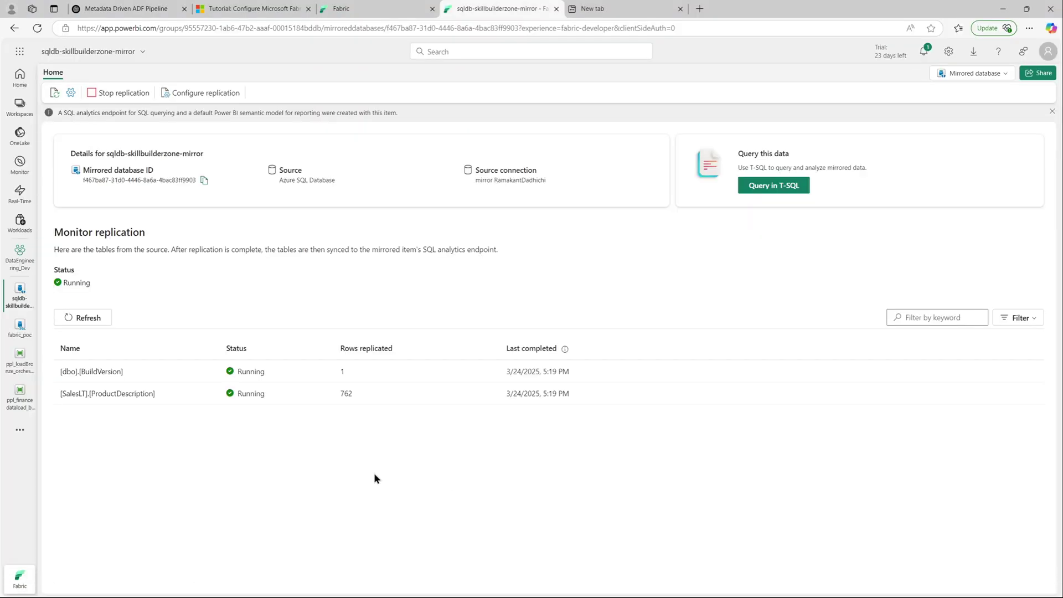
click(94, 318)
drag(354, 393, 342, 393)
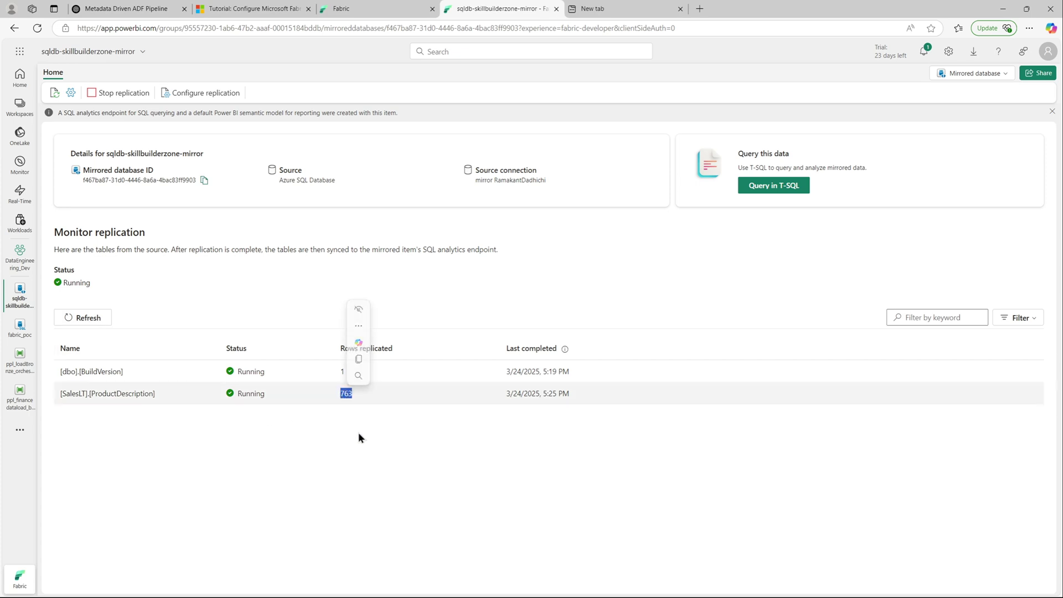
click(313, 440)
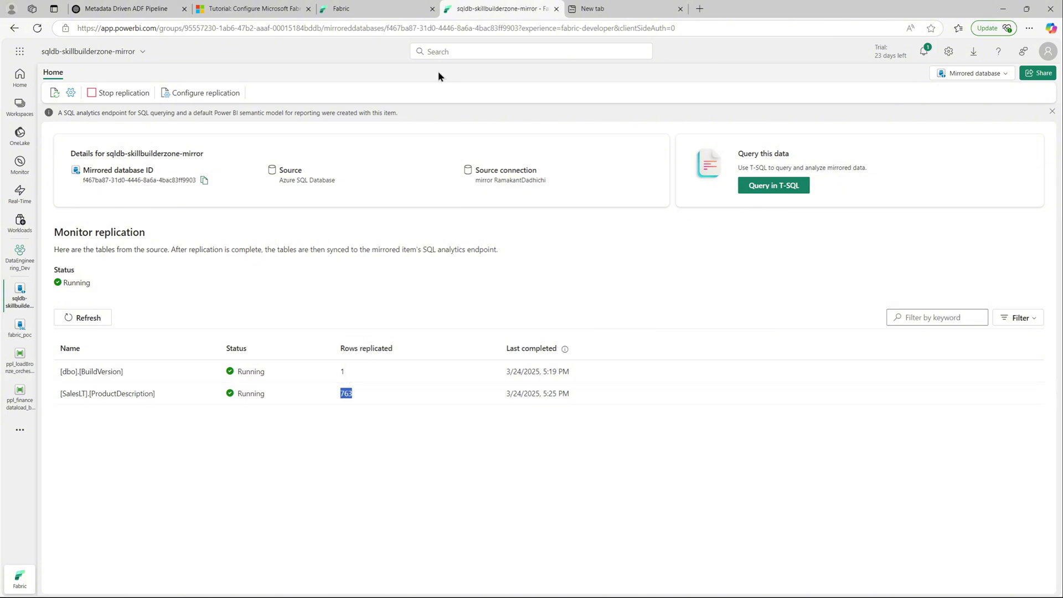
- Go to the mirror's SQL analytics endpoint and look through the ProductDescription data preview for the new row
click(391, 14)
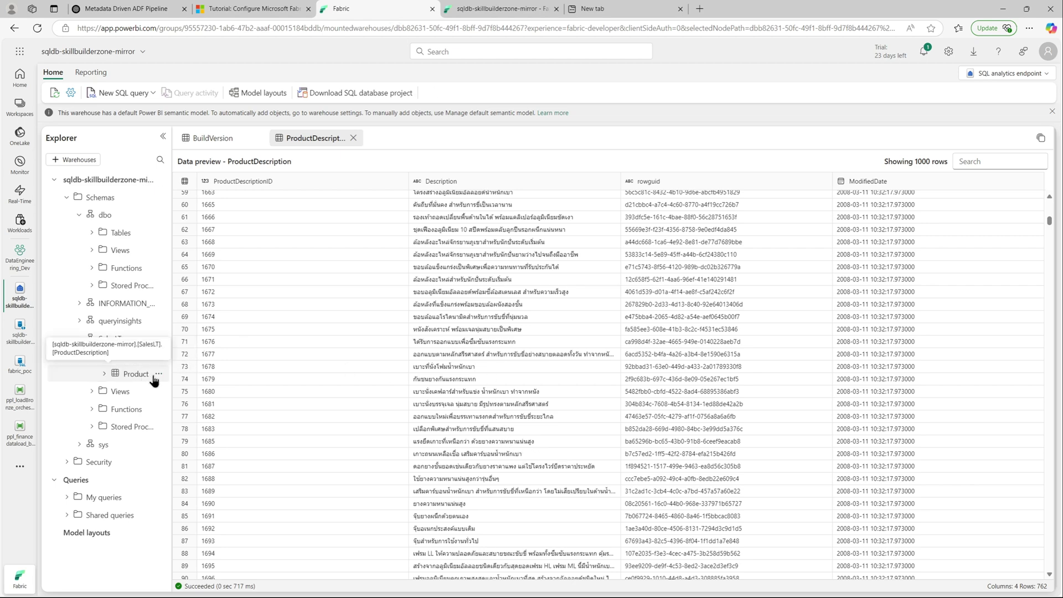
click(159, 374)
click(134, 382)
scroll(522, 438, down, 10)
scroll(522, 443, down, 5)
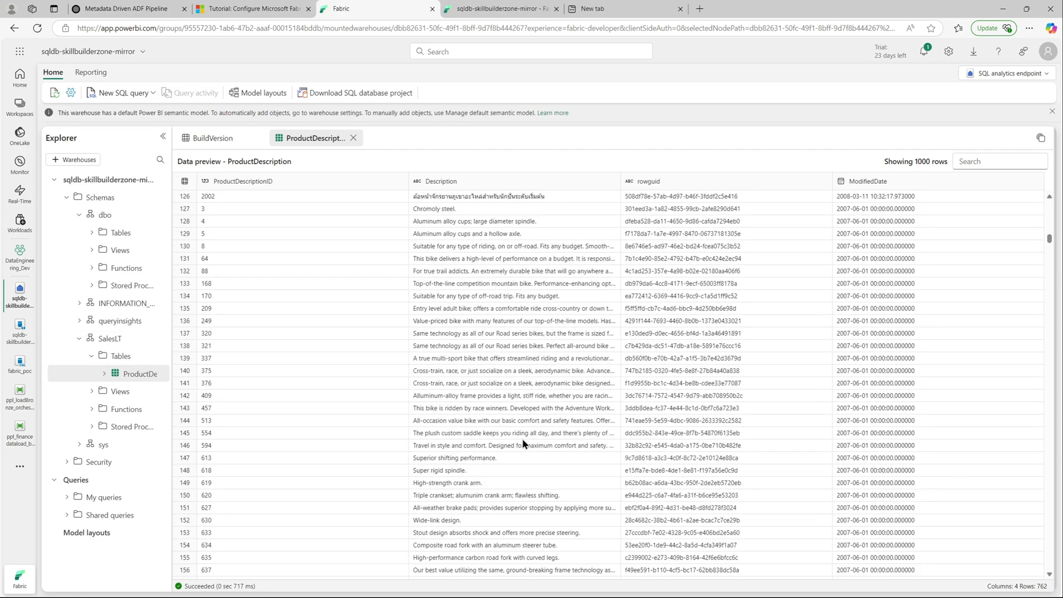
scroll(523, 443, up, 12)
scroll(522, 438, up, 7)
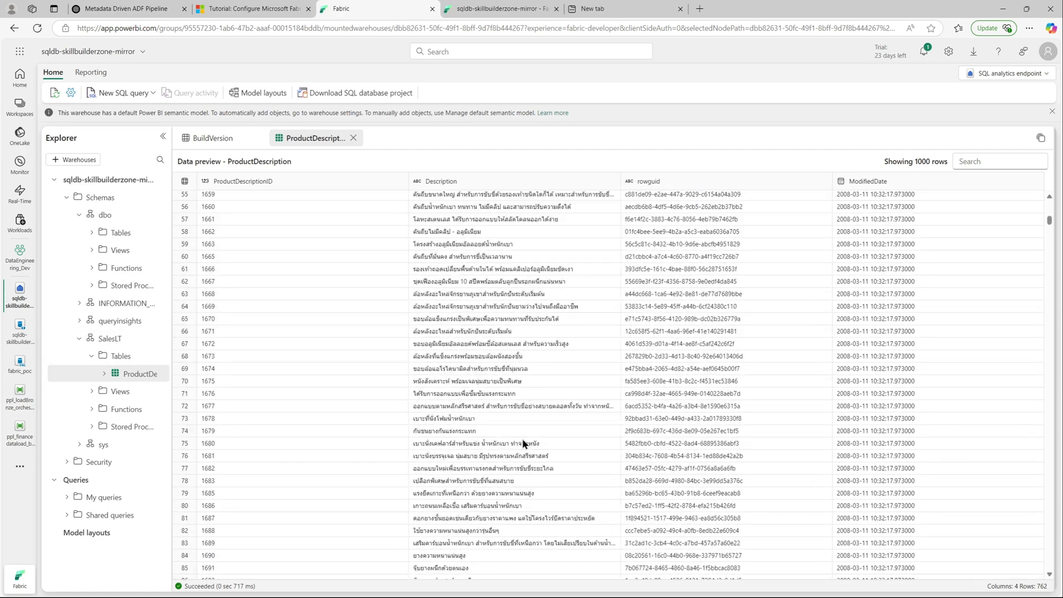
- Generate a new SQL query selecting the top 100 rows of the mirrored SalesLT.ProductDescription table
click(158, 378)
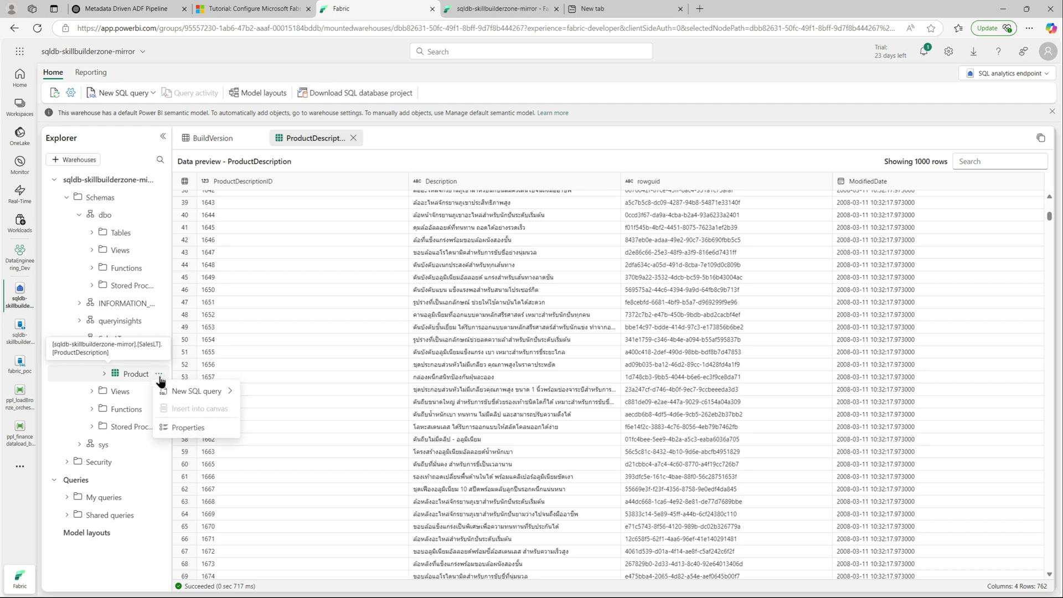
mouse_move(191, 390)
click(254, 395)
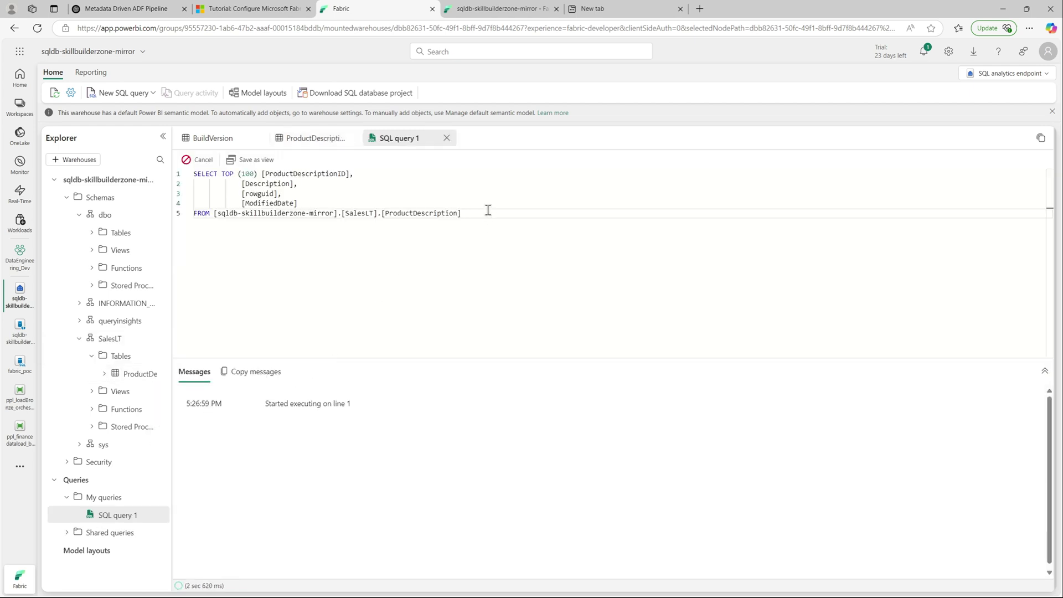
- Replace the TOP (100) column list in SQL query 1 with count(*) and run the query on the mirrored ProductDescription table
drag(306, 202, 221, 175)
text(c)
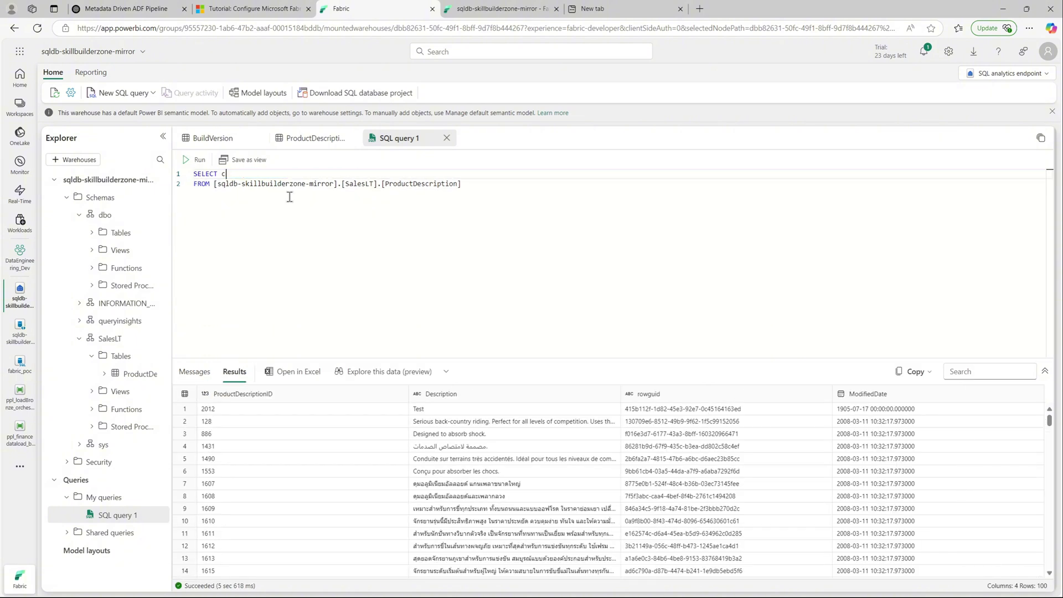
text(ount()
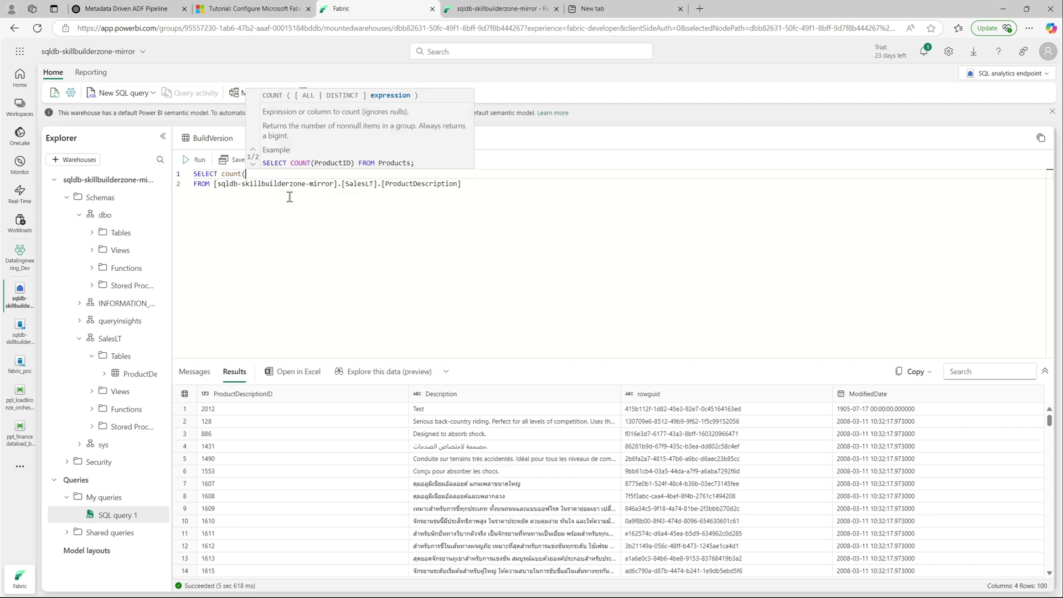
text(*))
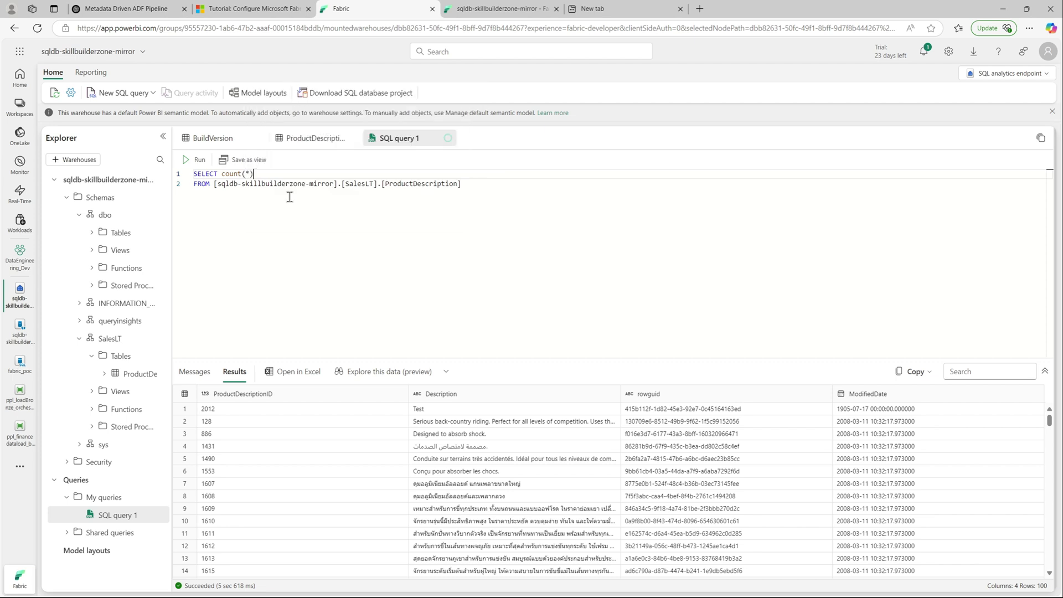
click(186, 162)
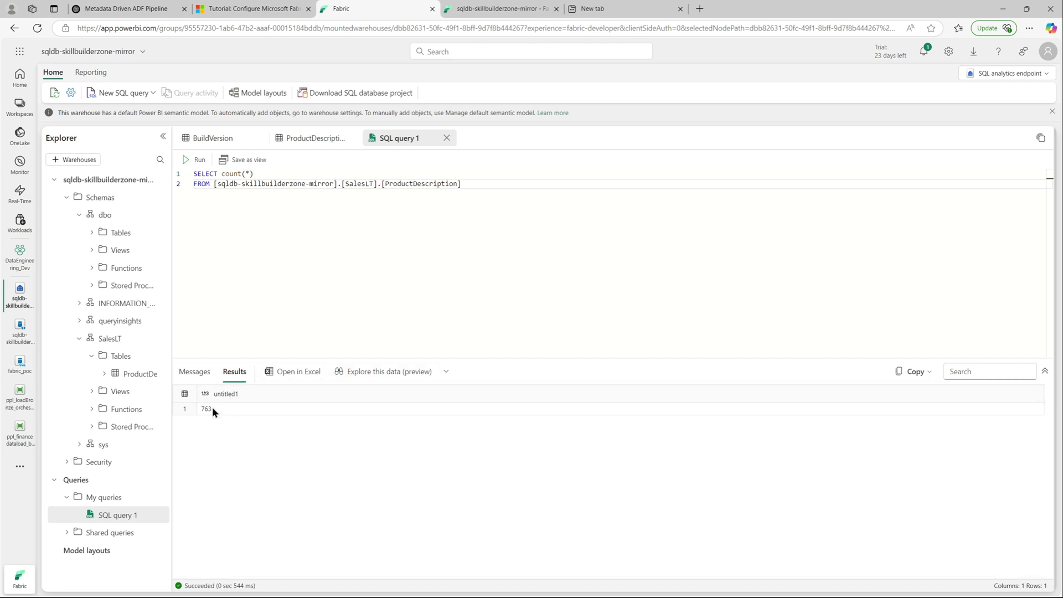
click(490, 185)
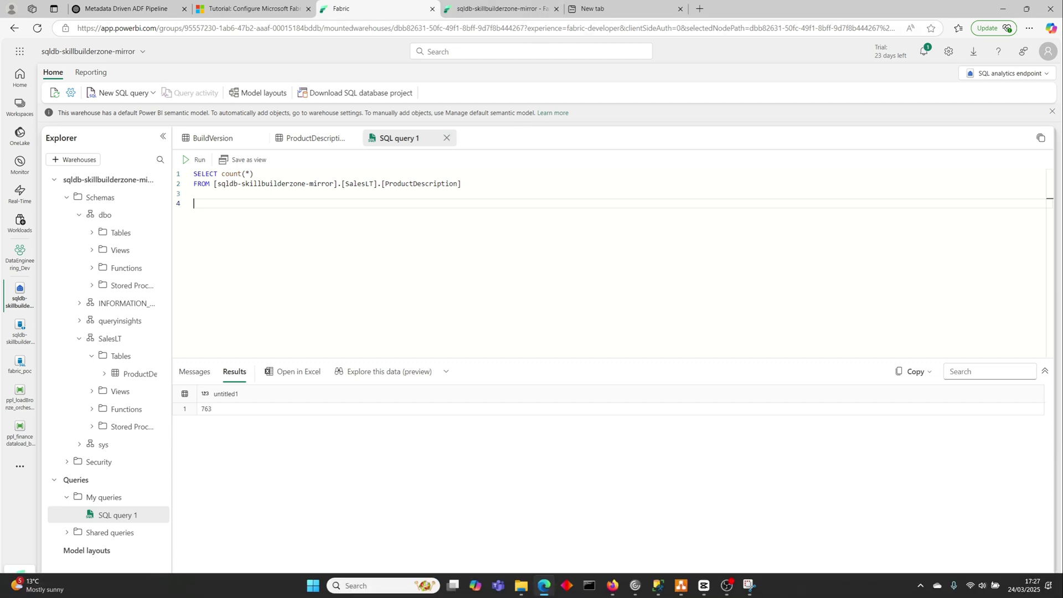
- Switch to SQL Server Management Studio and review the INSERT script, the dbo.BuildVersion data and the ProductDescription query
click(657, 585)
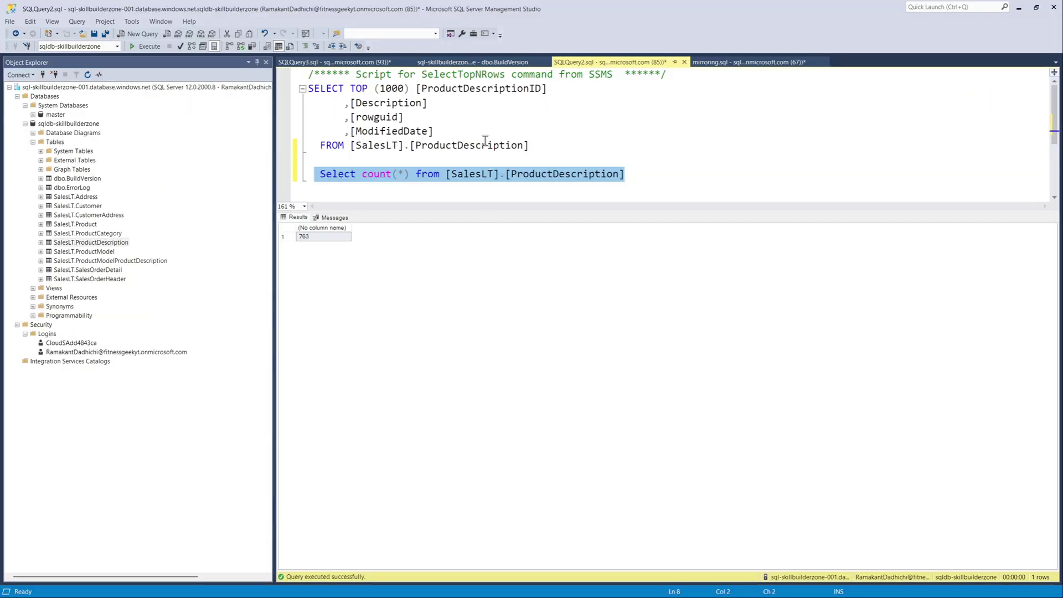
click(336, 62)
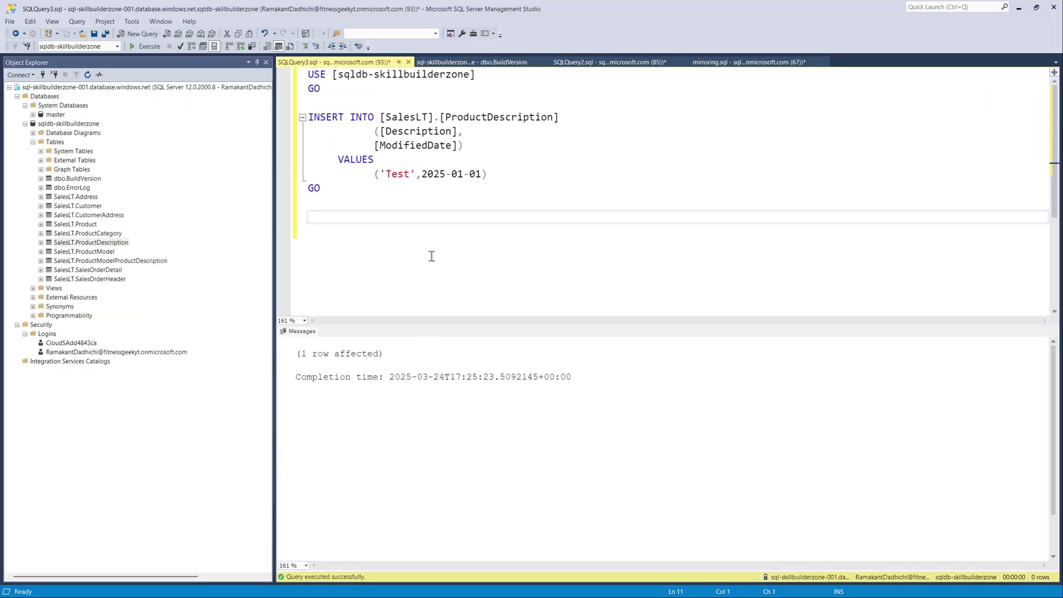
click(445, 61)
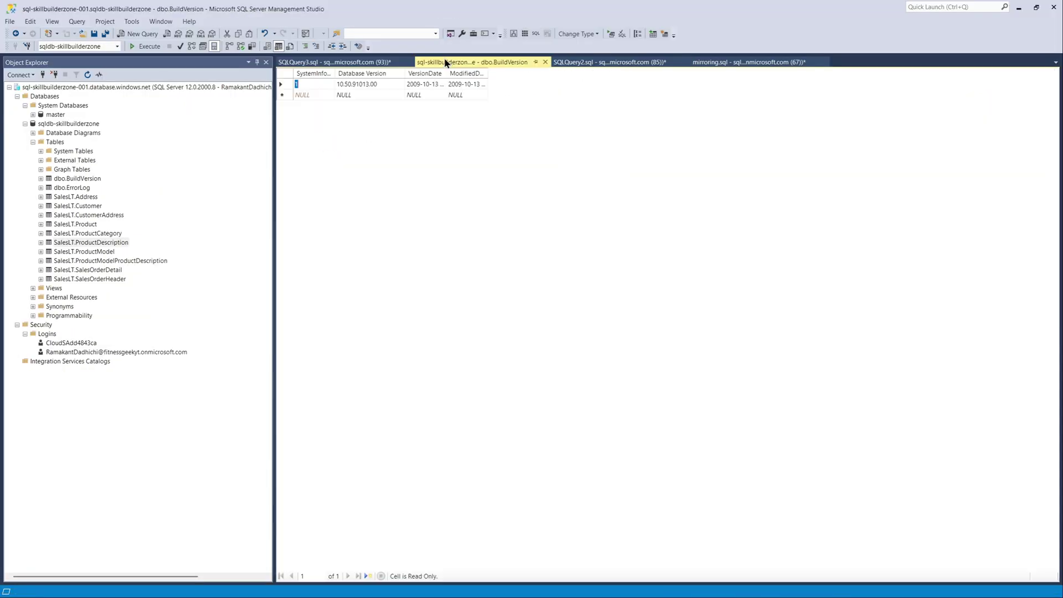
click(575, 61)
key(alt+Tab)
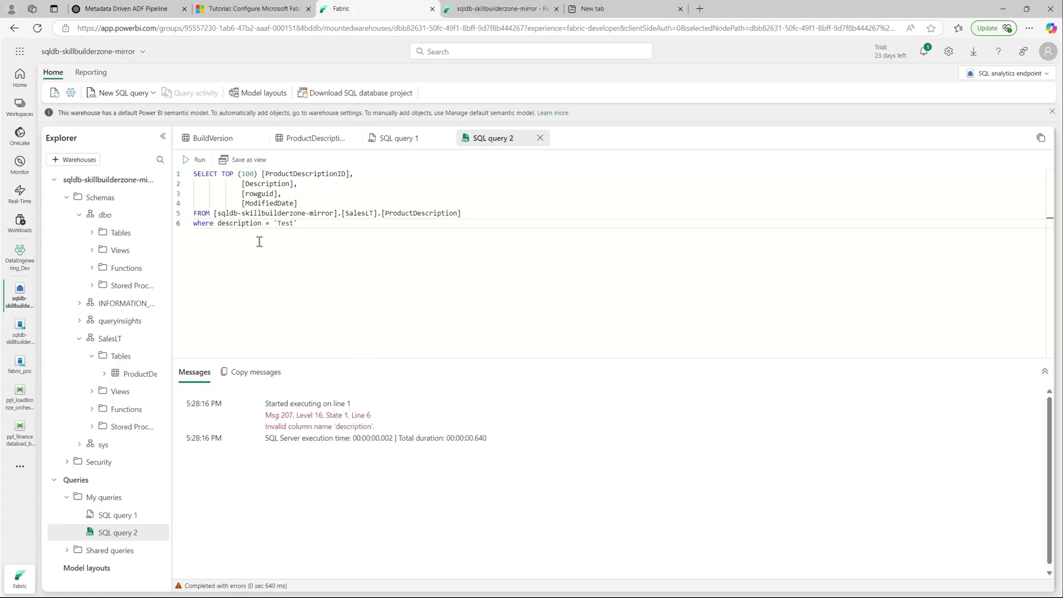
- Correct the column name in SQL query 2's WHERE clause to Description, run the query and enlarge the results pane
click(221, 224)
key(BackSpace)
text(D)
key(Escape)
click(188, 161)
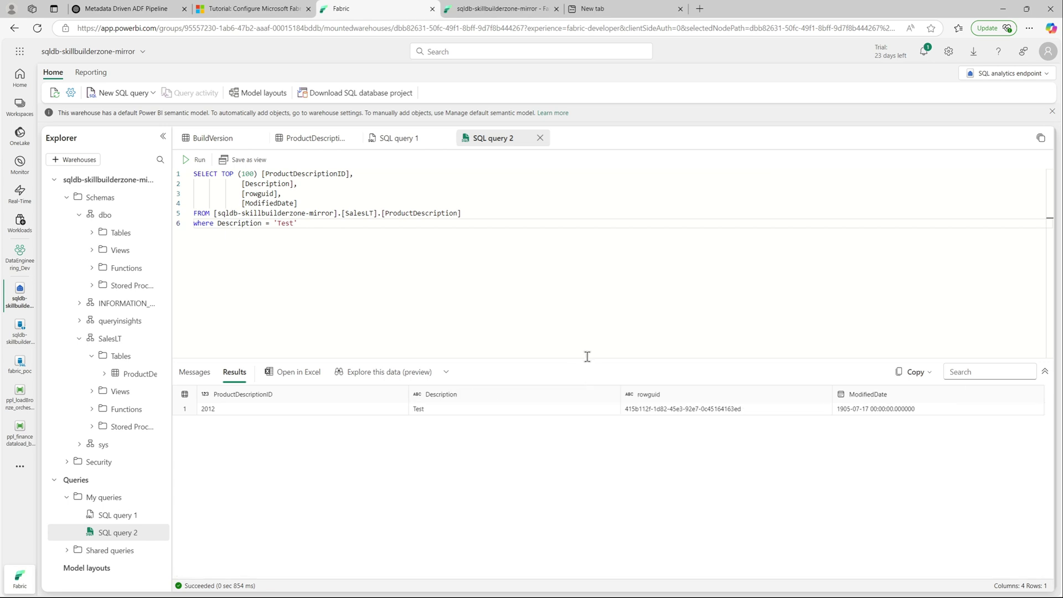
drag(587, 358, 570, 296)
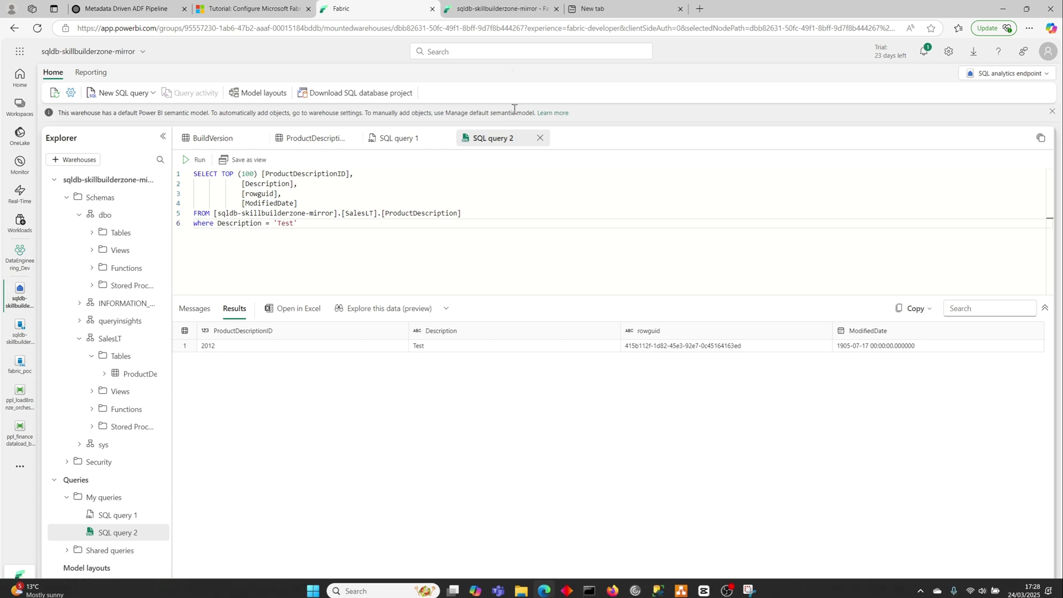
- Return to the mirrored database page, refresh the replication status again and highlight the time ProductDescription last completed
click(499, 9)
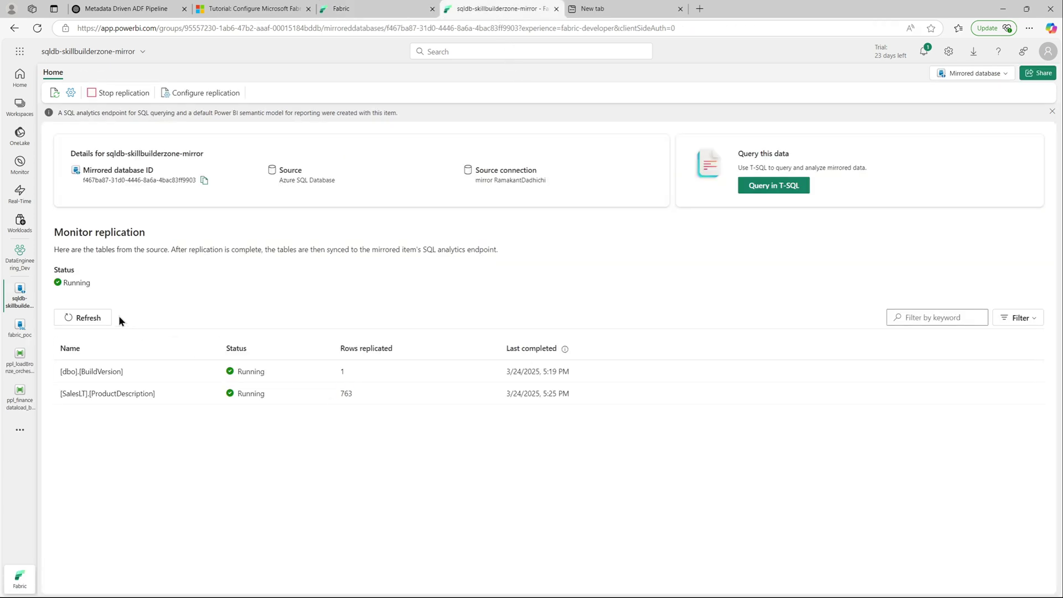
click(94, 317)
drag(575, 394, 543, 394)
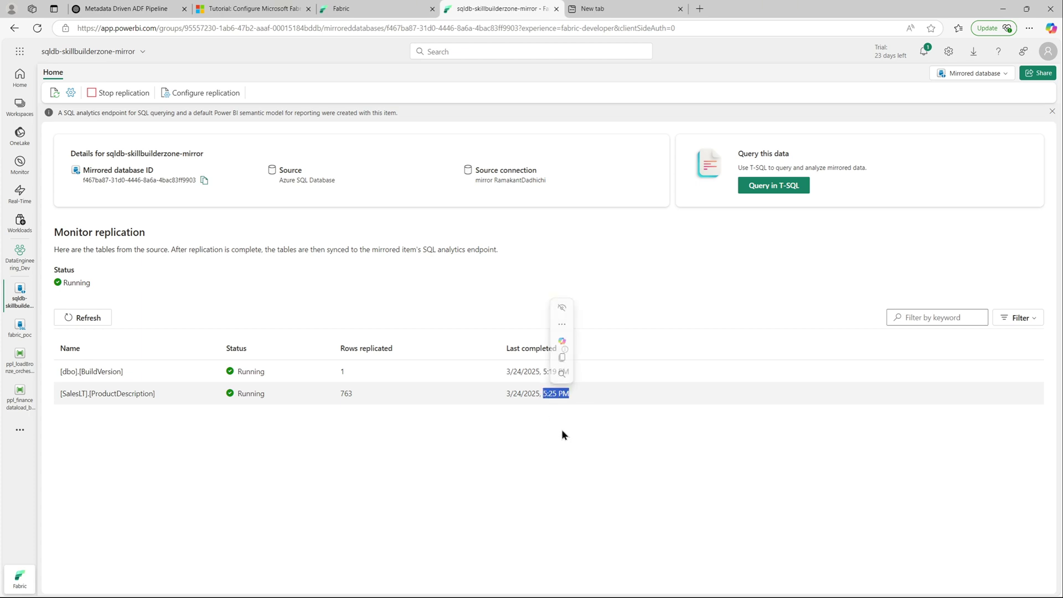
- In the Microsoft Learn documentation, open the Limitations article for Mirroring Azure SQL Database and view its database level limitations
click(255, 13)
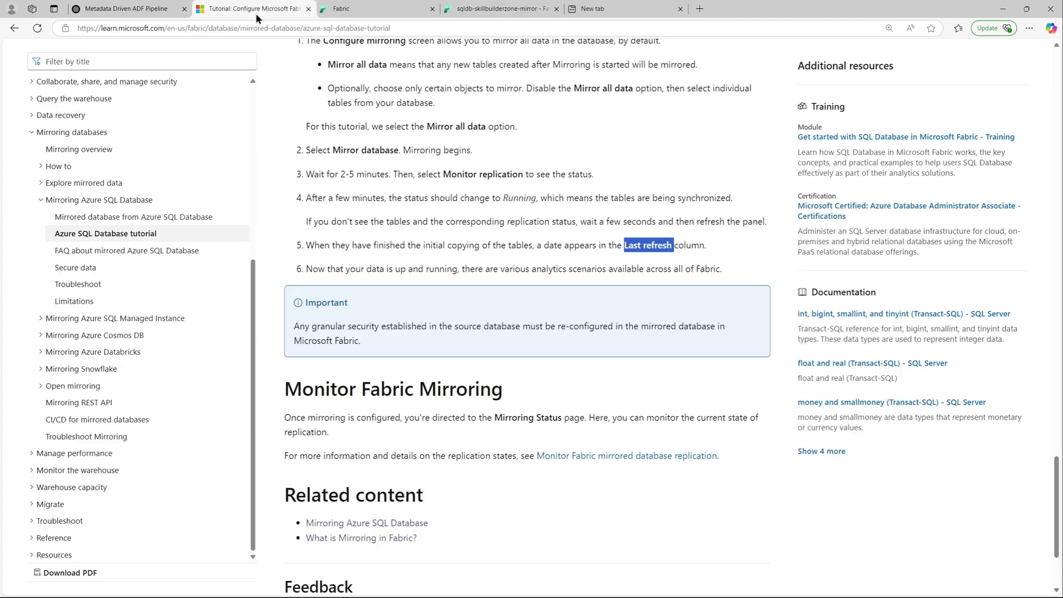
click(89, 302)
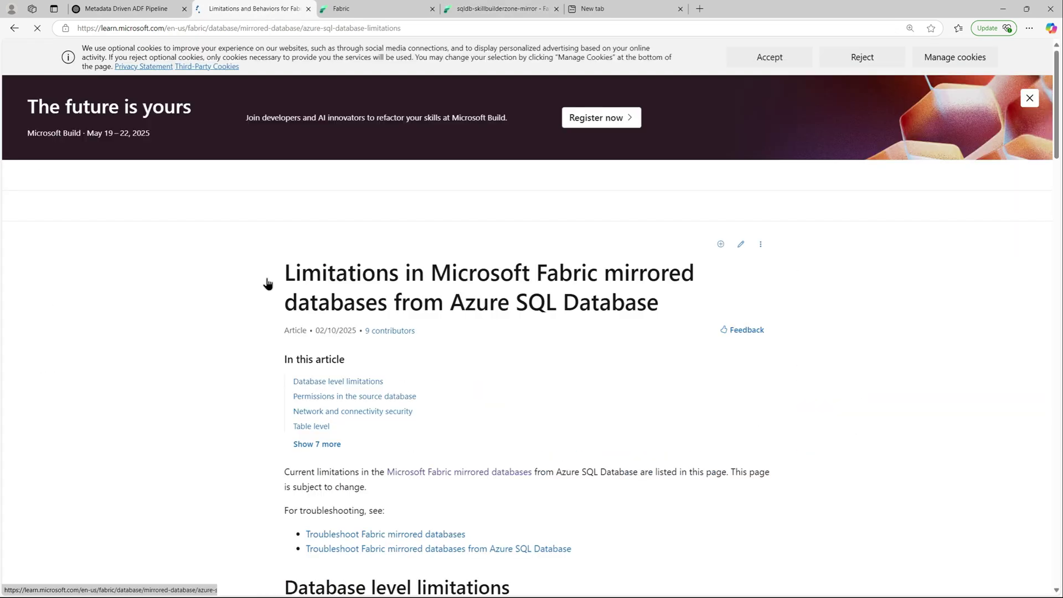
scroll(652, 449, down, 3)
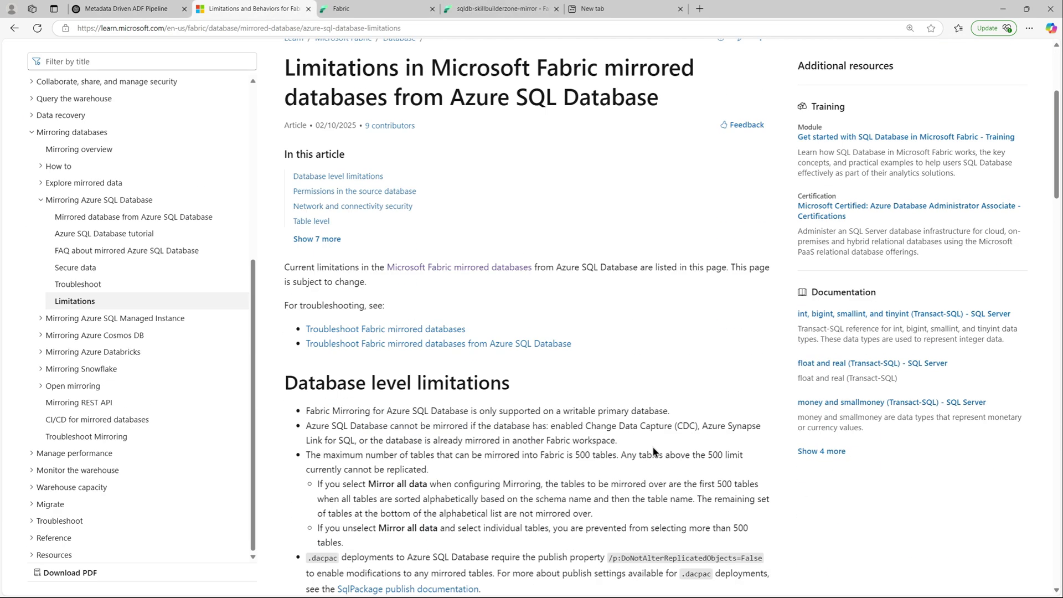